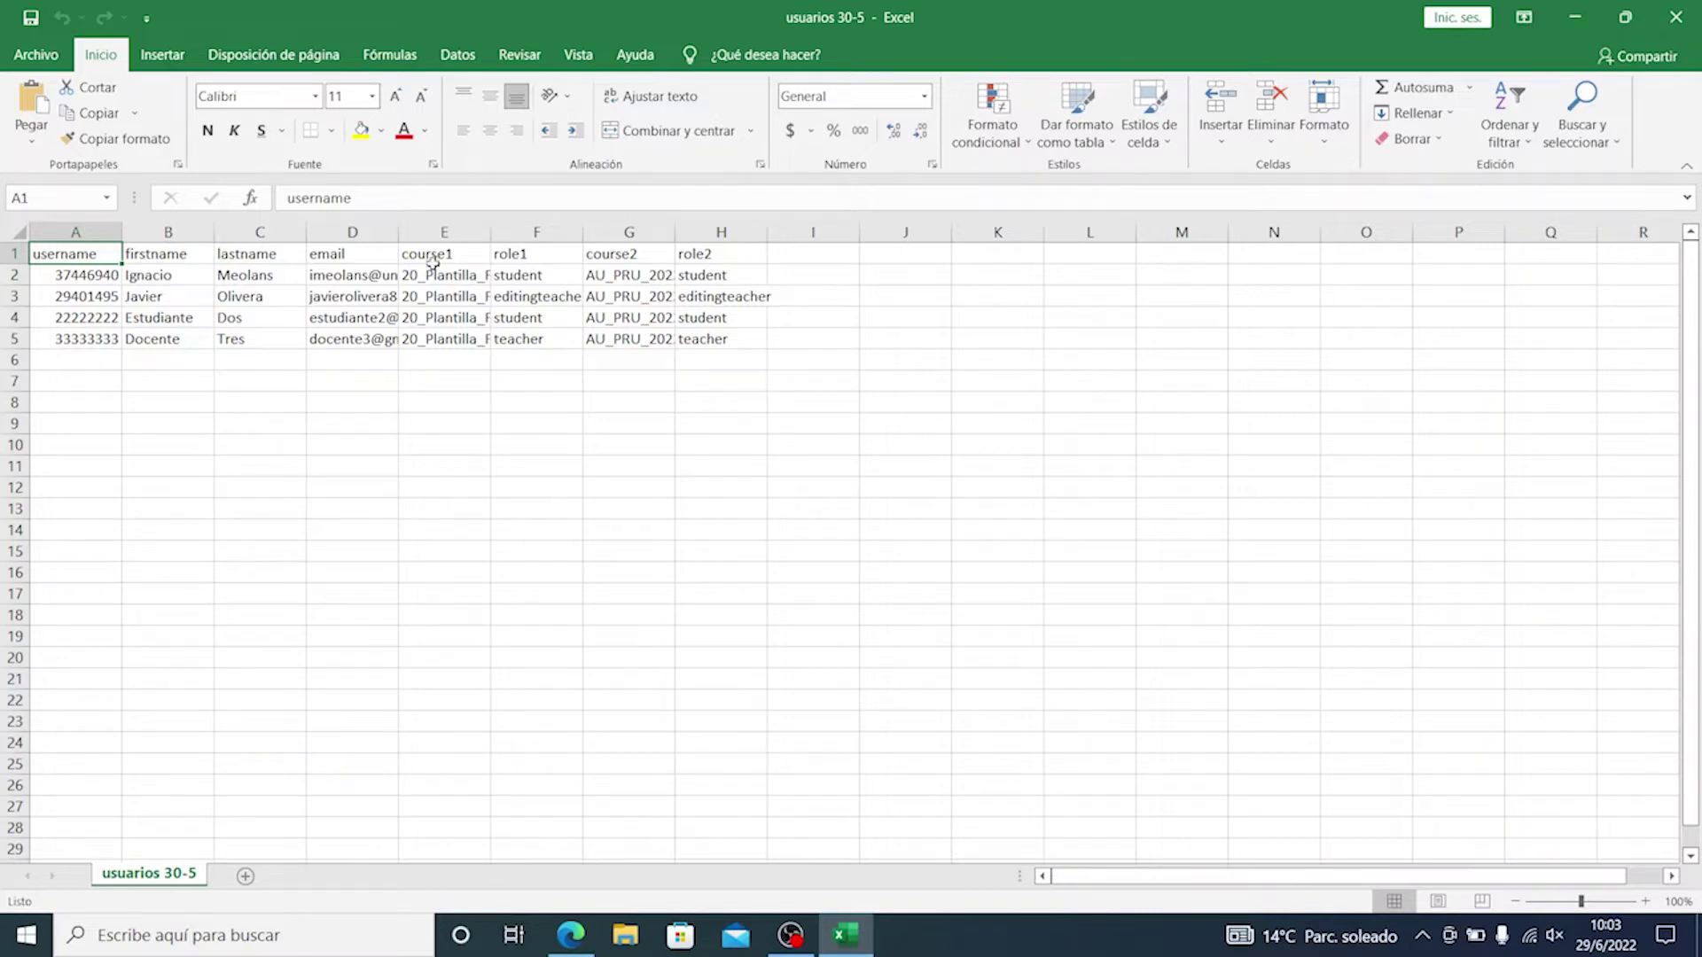
Step: Autofit the course1 and role1 columns to their contents after checking the user data columns from username to email
left_click_drag(372, 233, 71, 253)
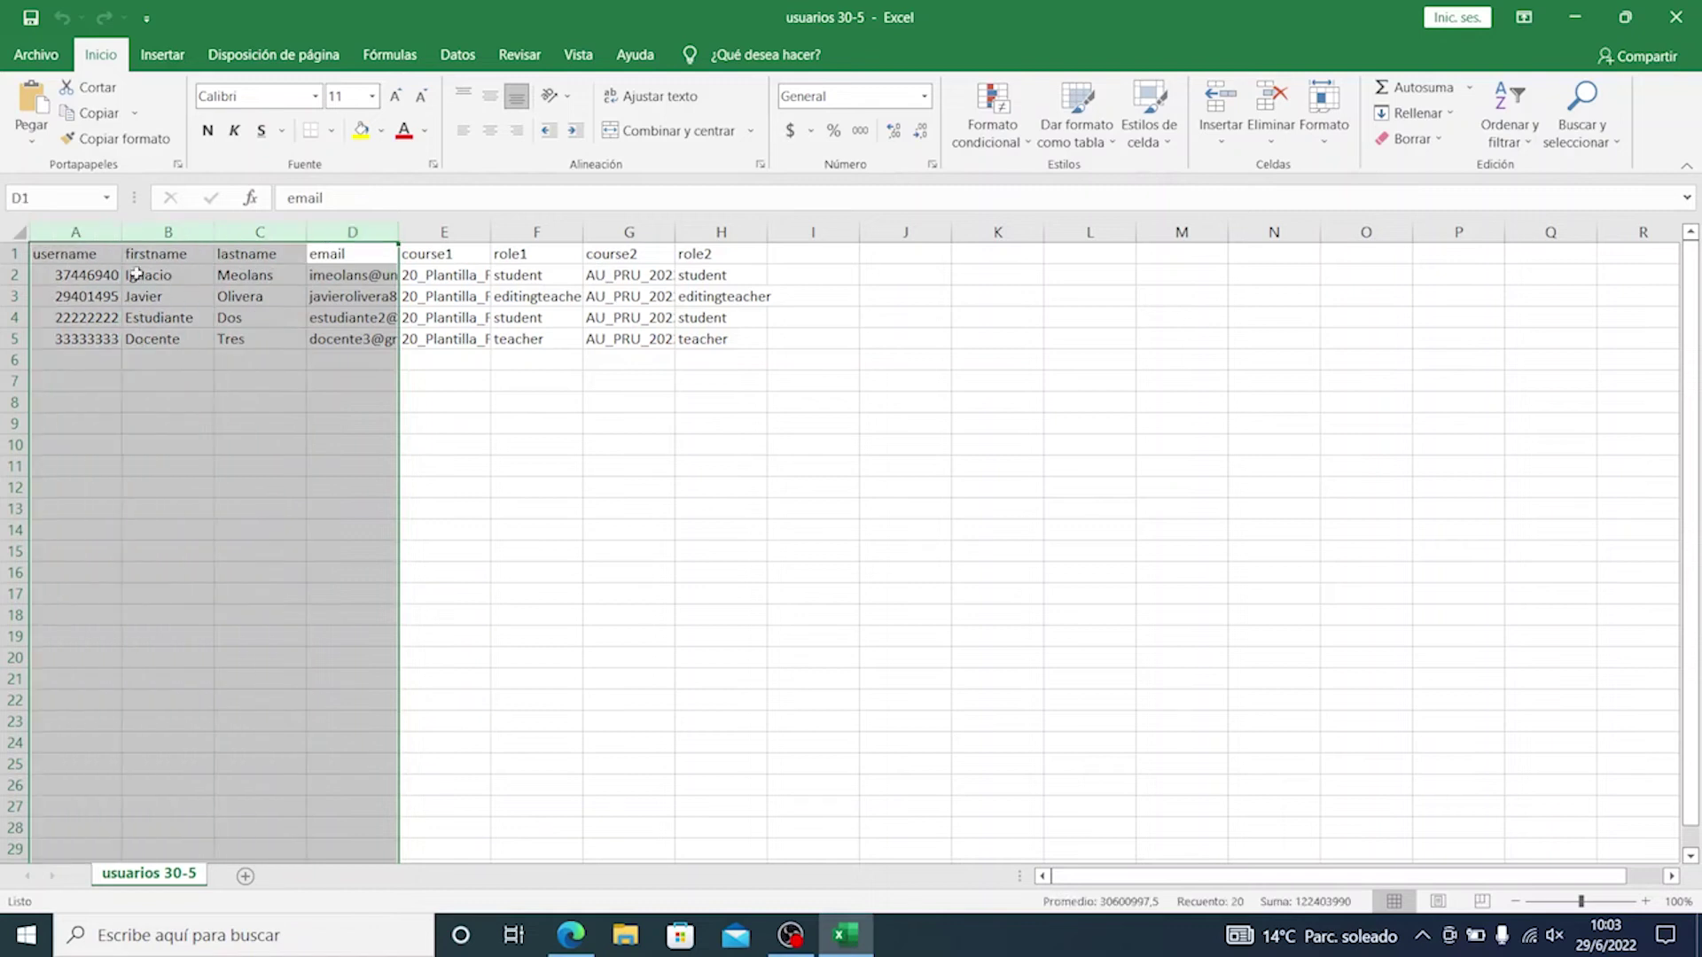
left_click(149, 297)
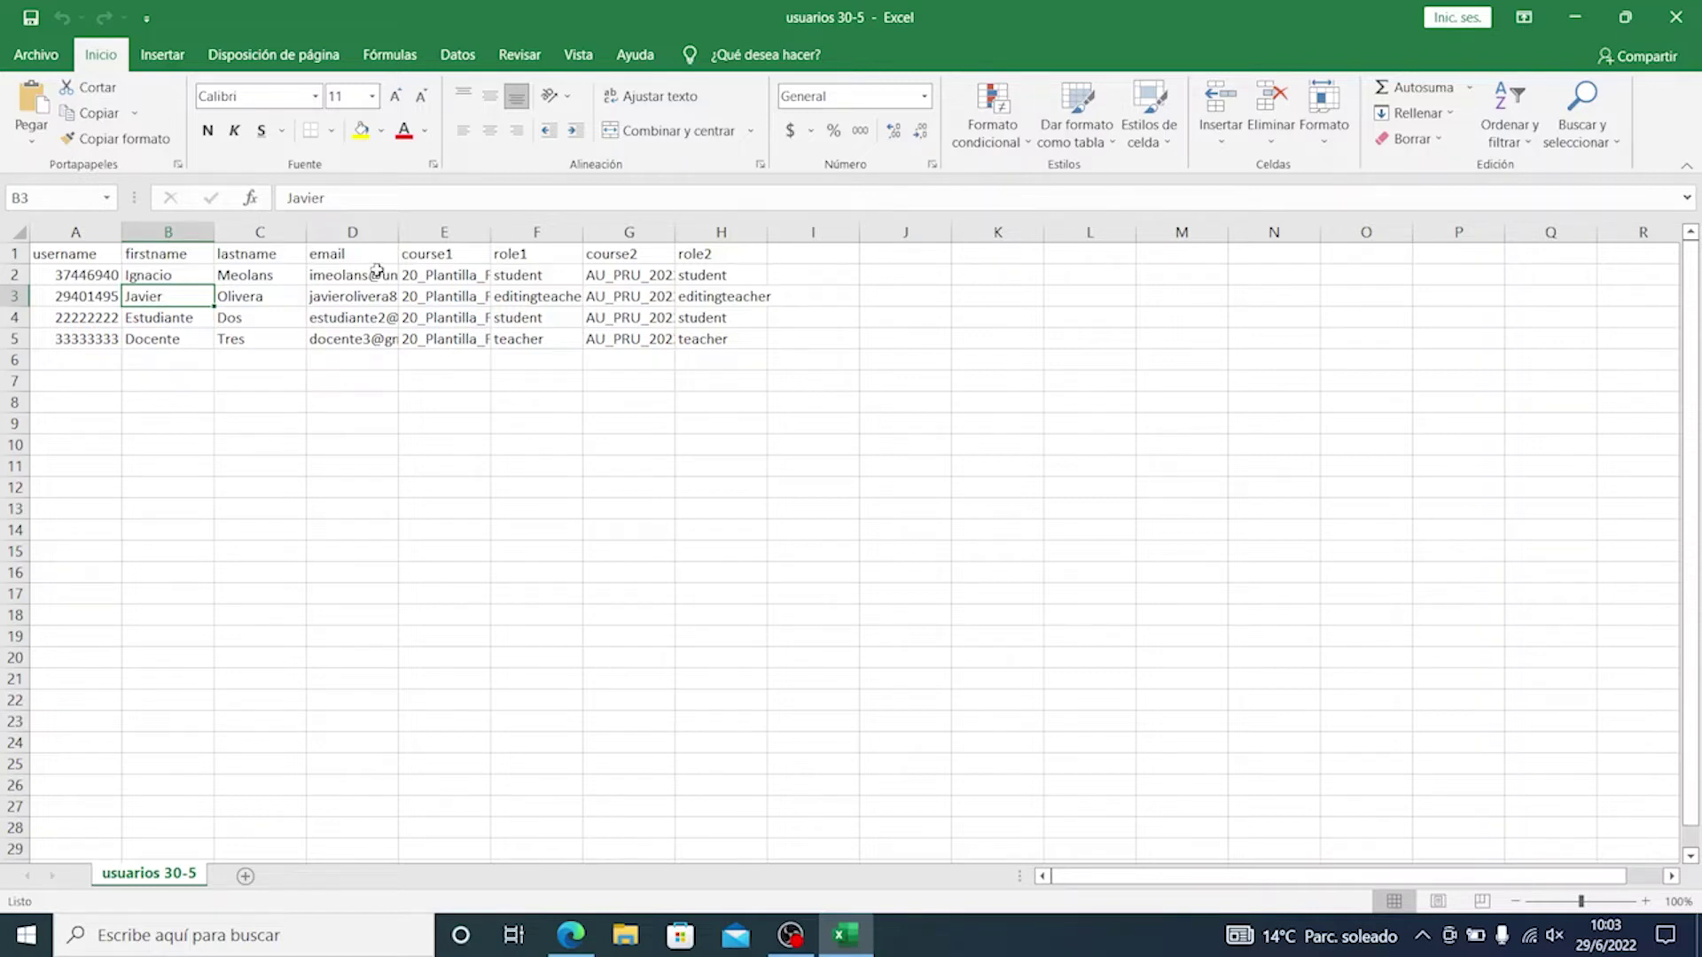
double_click(489, 234)
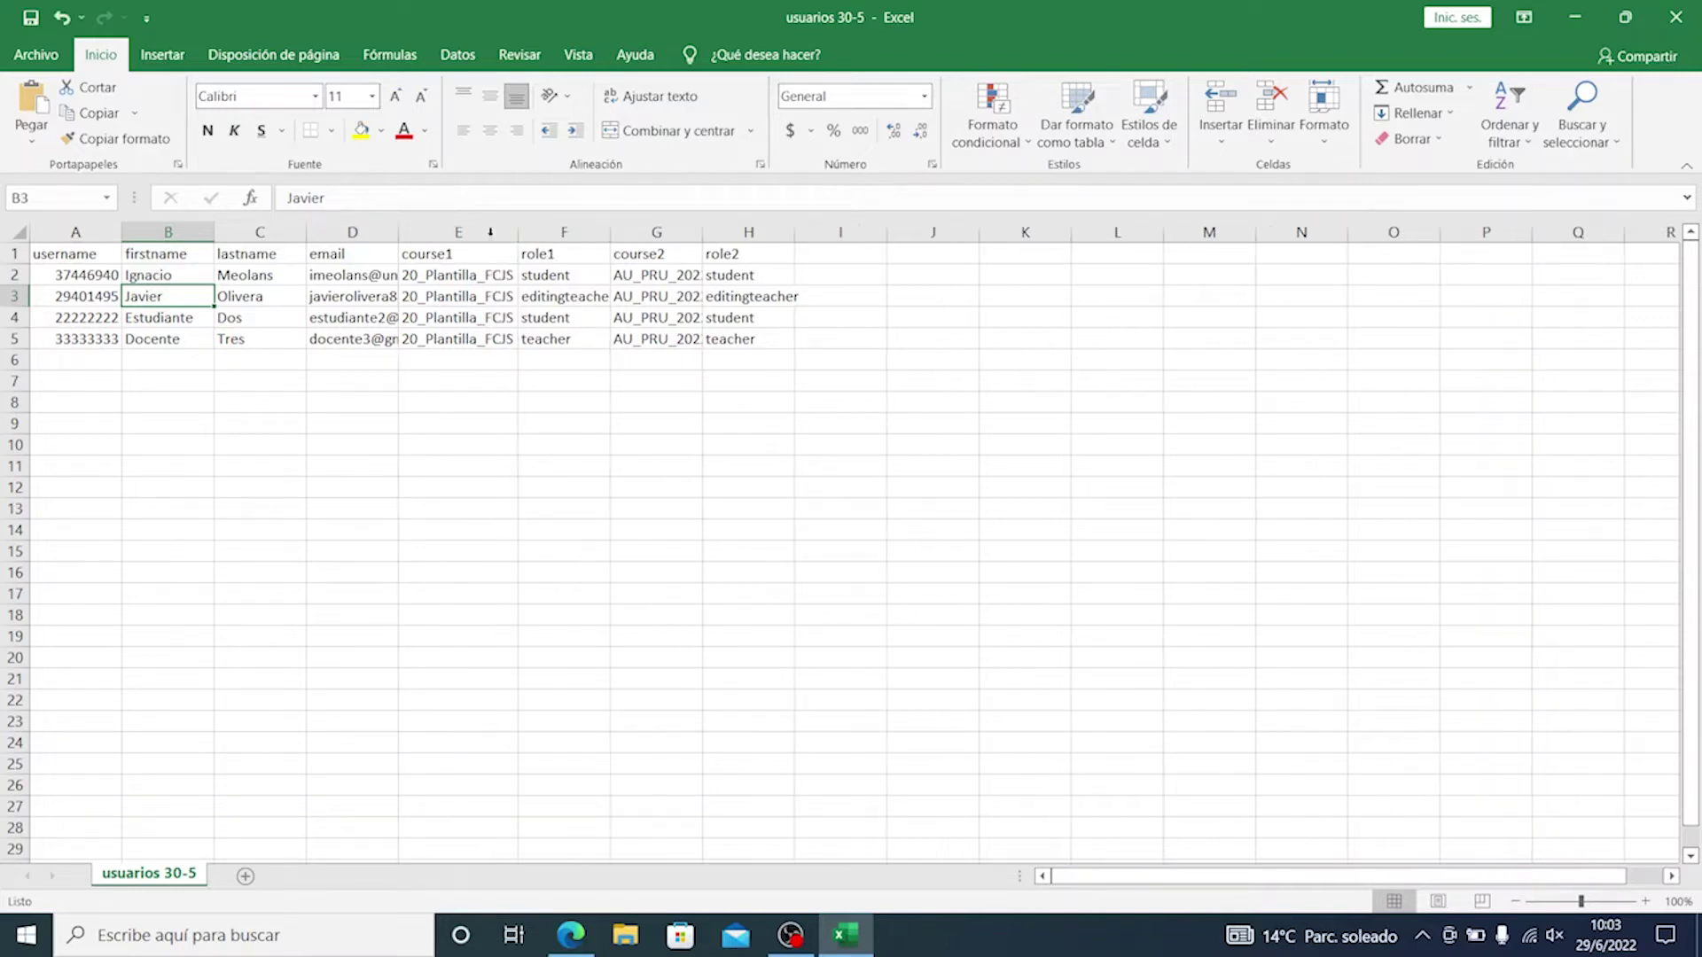
double_click(610, 234)
Step: Check the roles assigned to each user in the role1 column and autofit the course2 column
left_click_drag(572, 276, 565, 340)
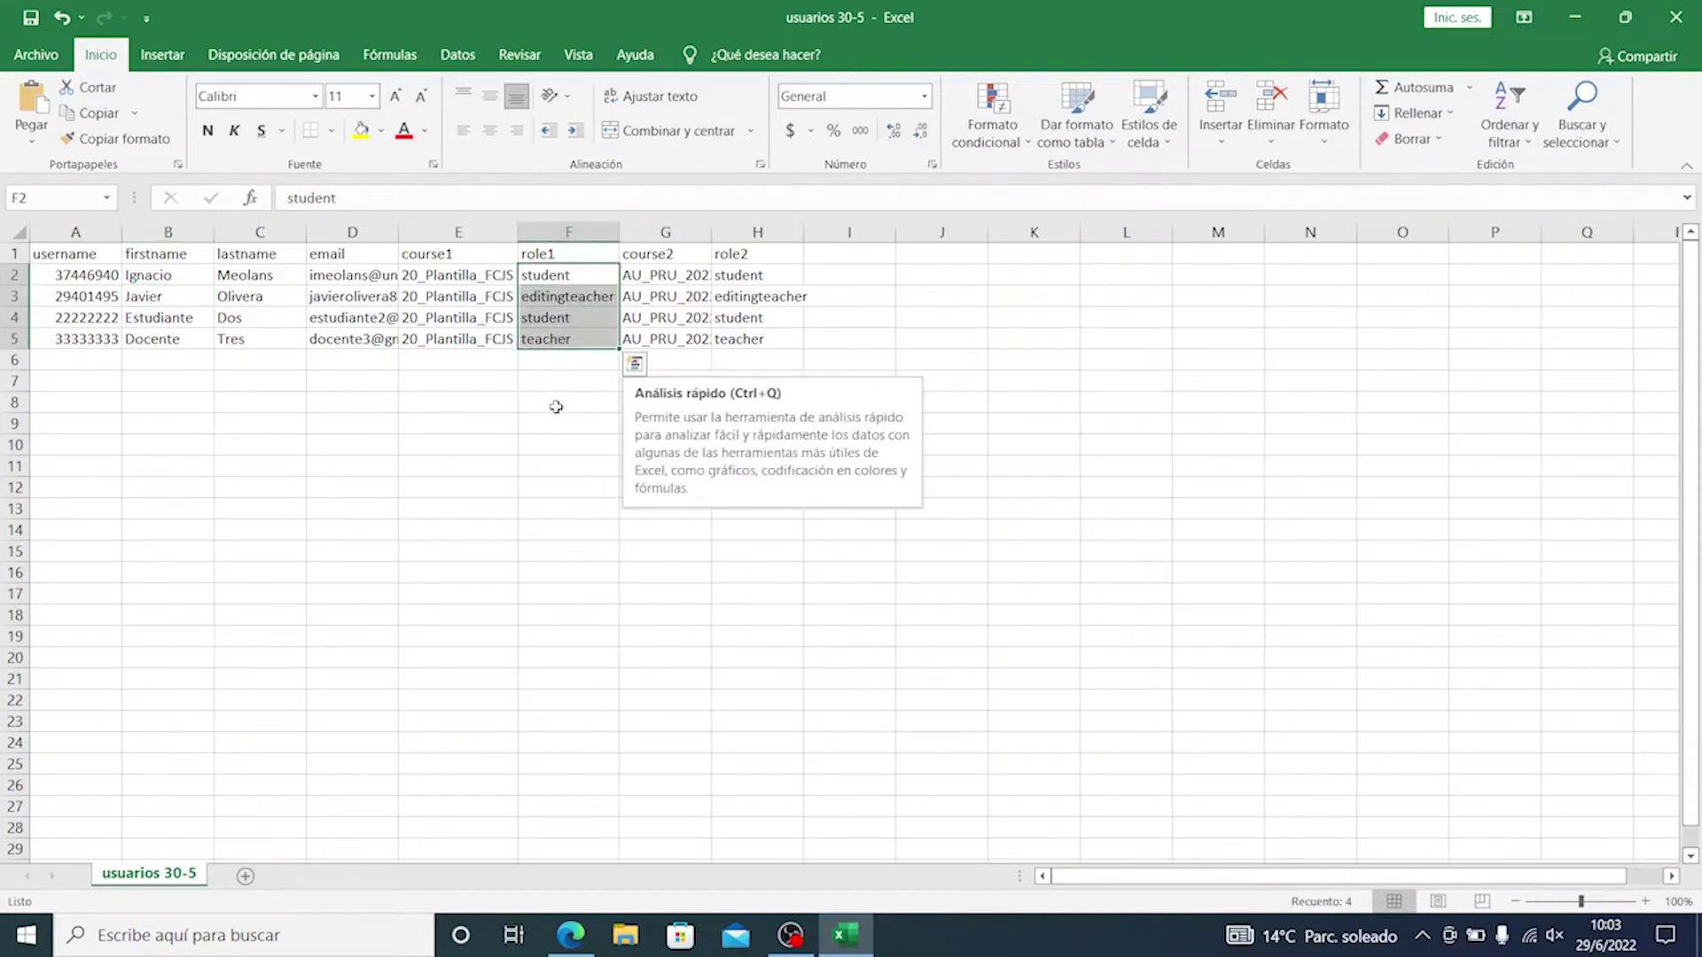
left_click(554, 384)
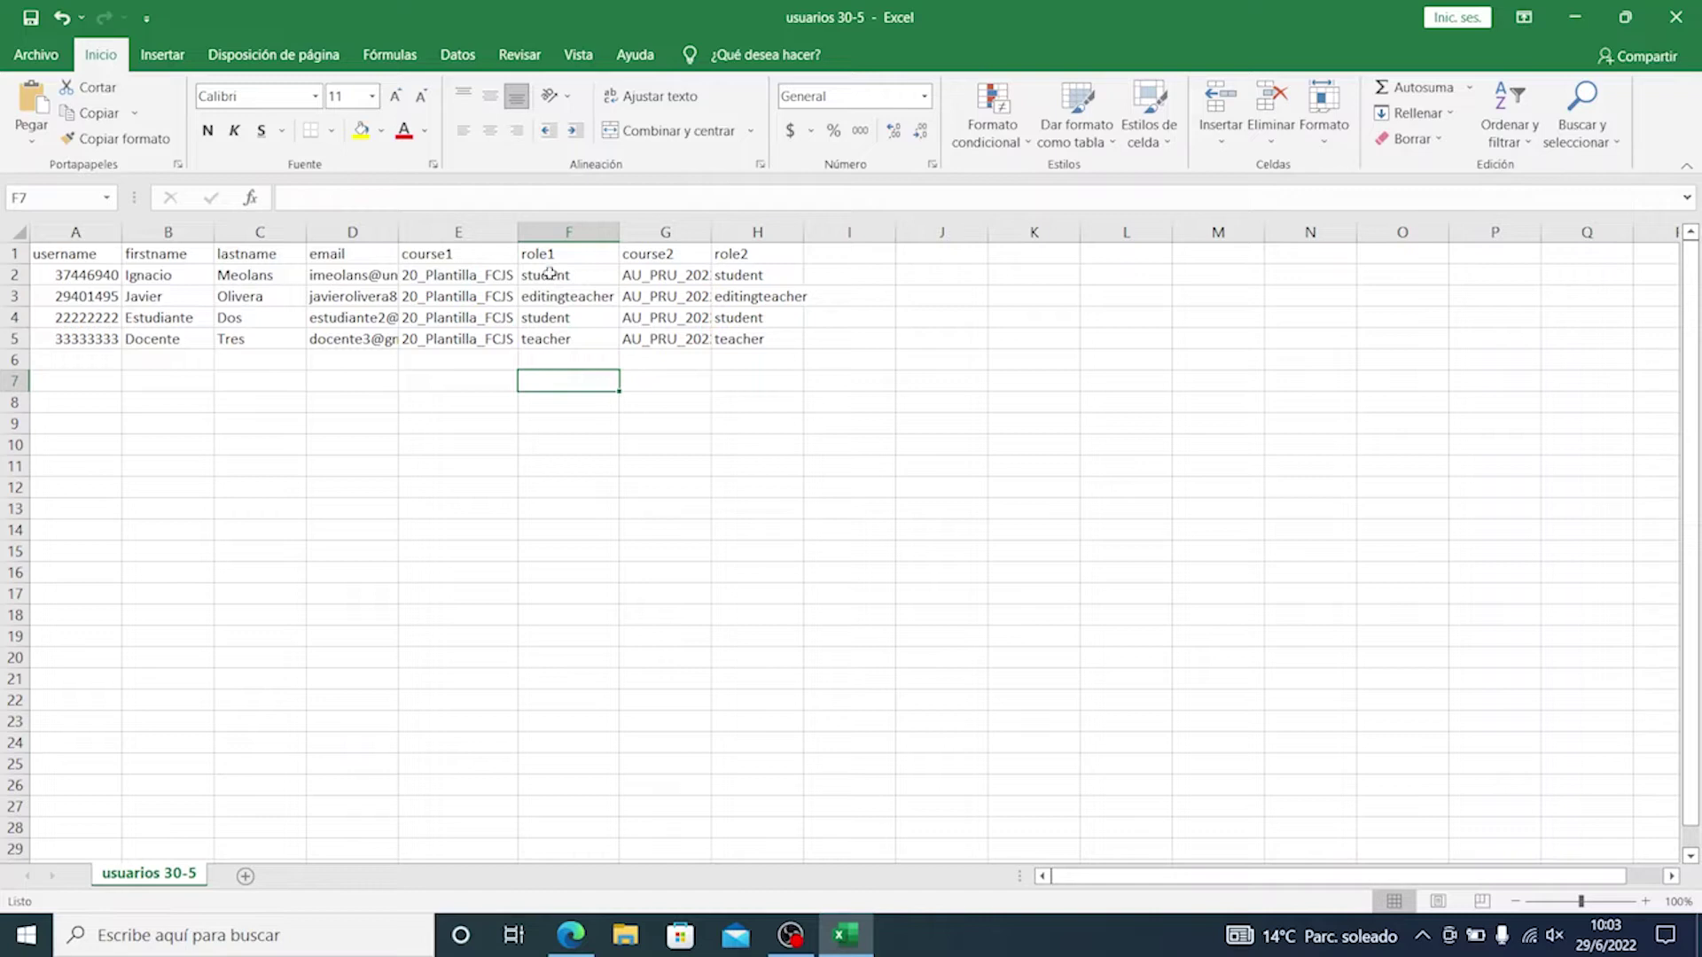
left_click(581, 277)
left_click(581, 297)
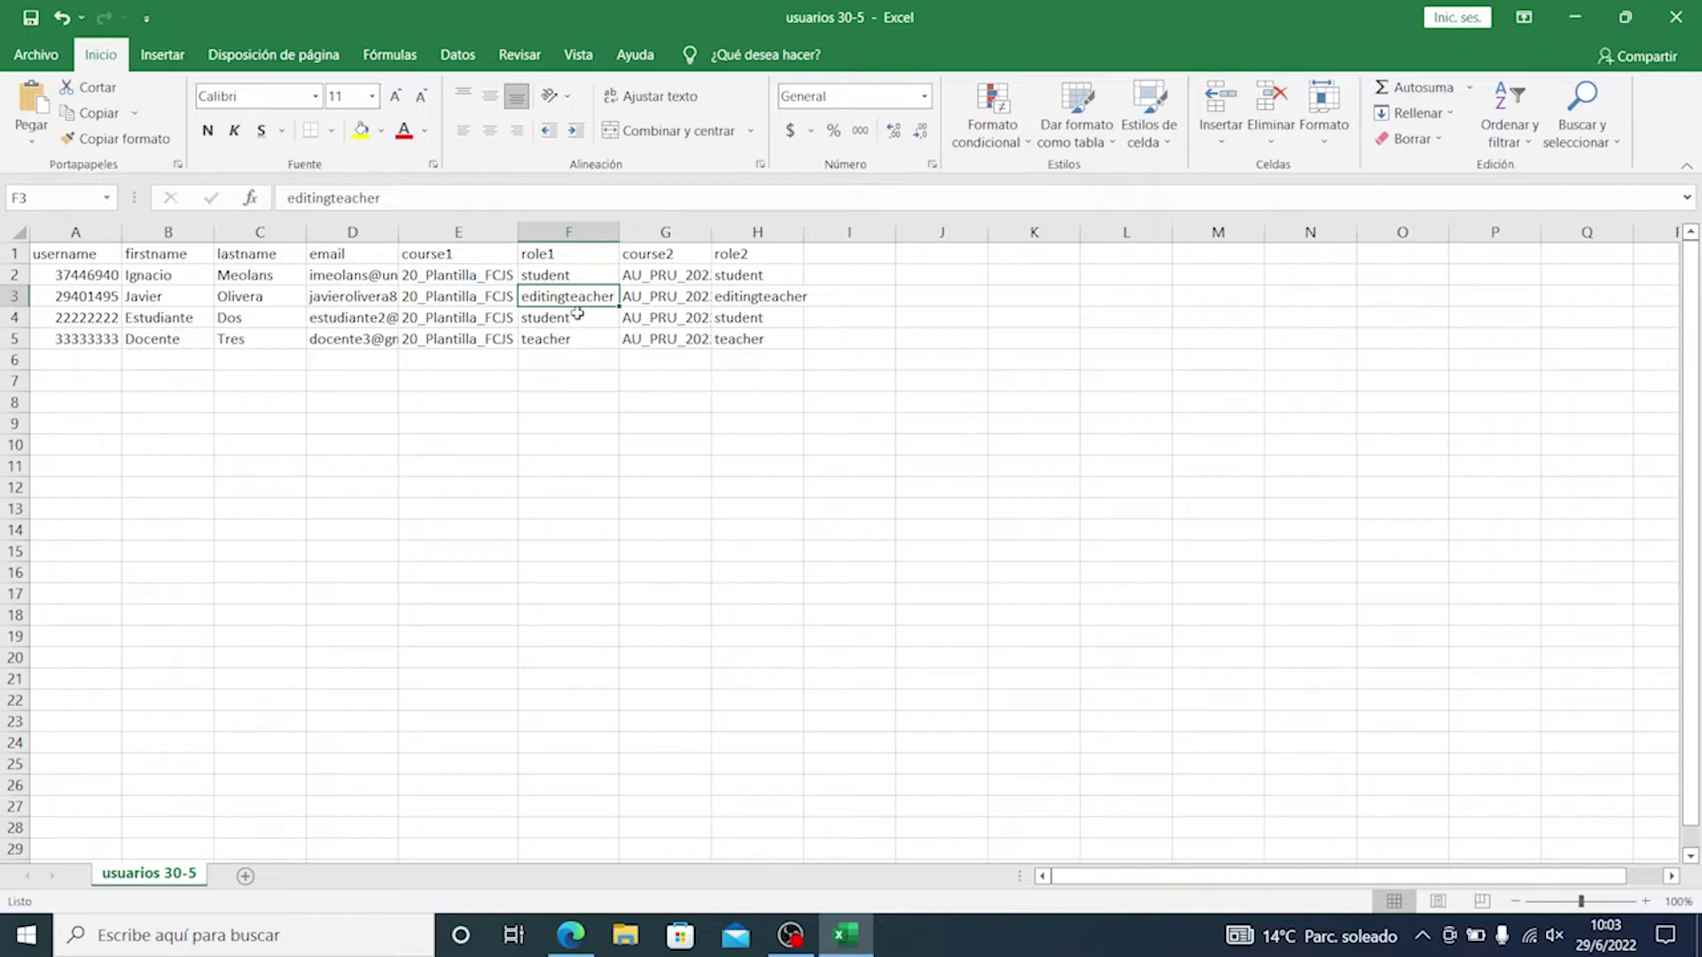
left_click(562, 341)
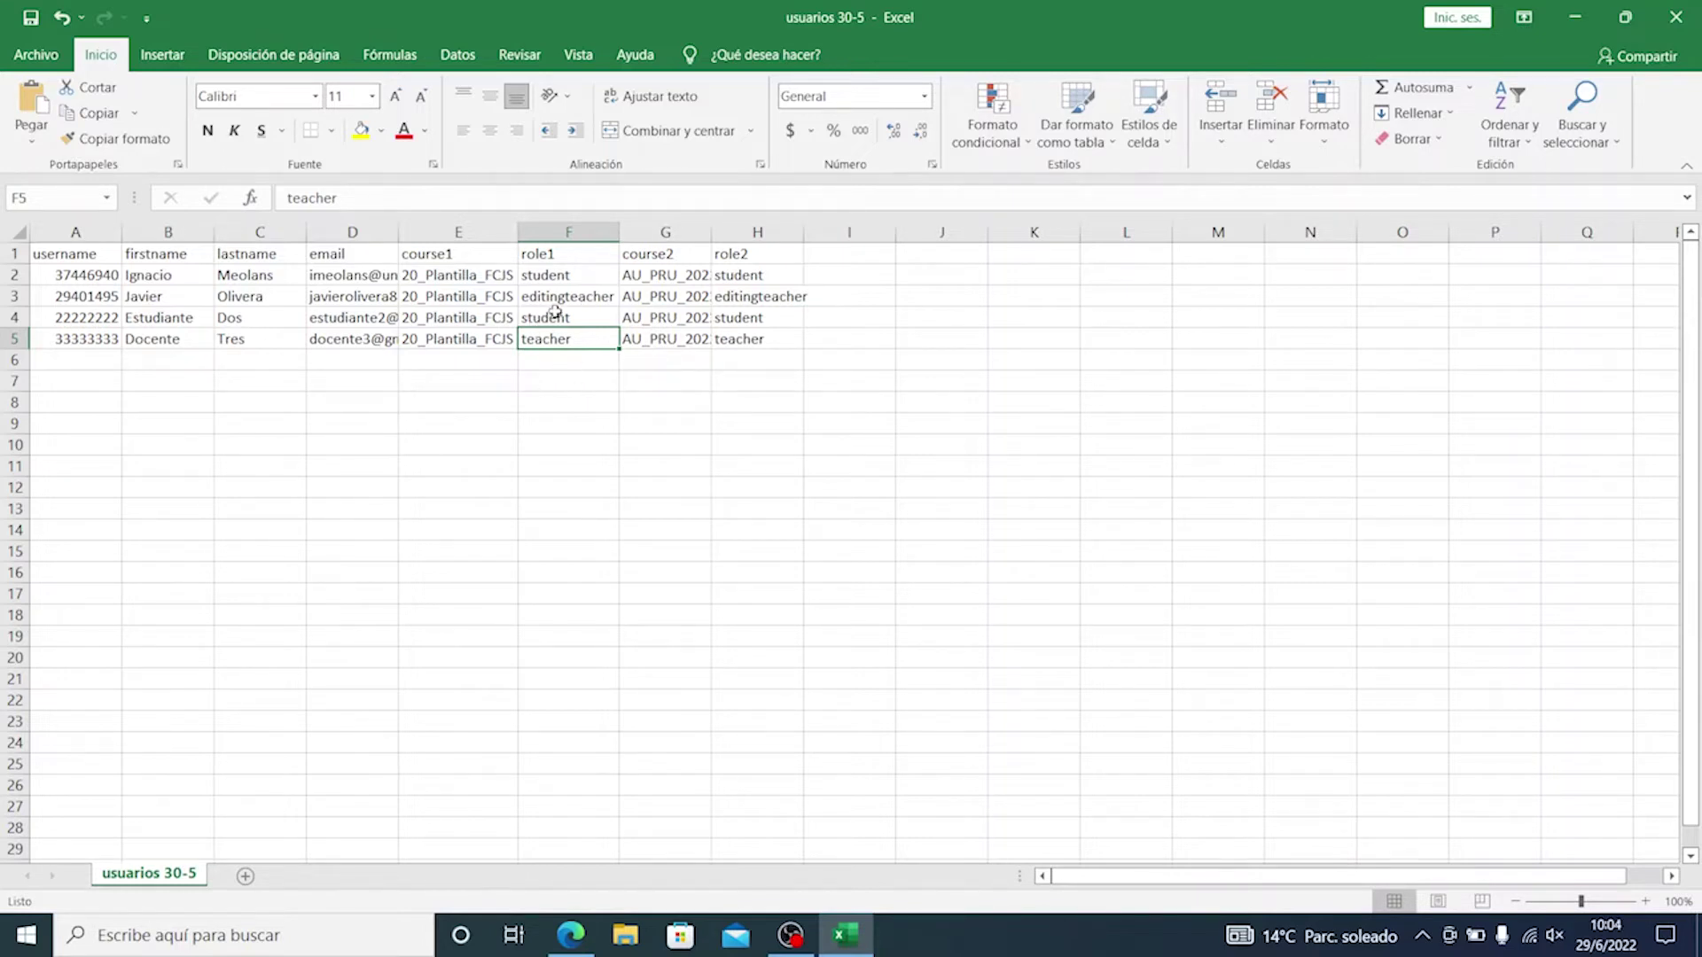
double_click(707, 232)
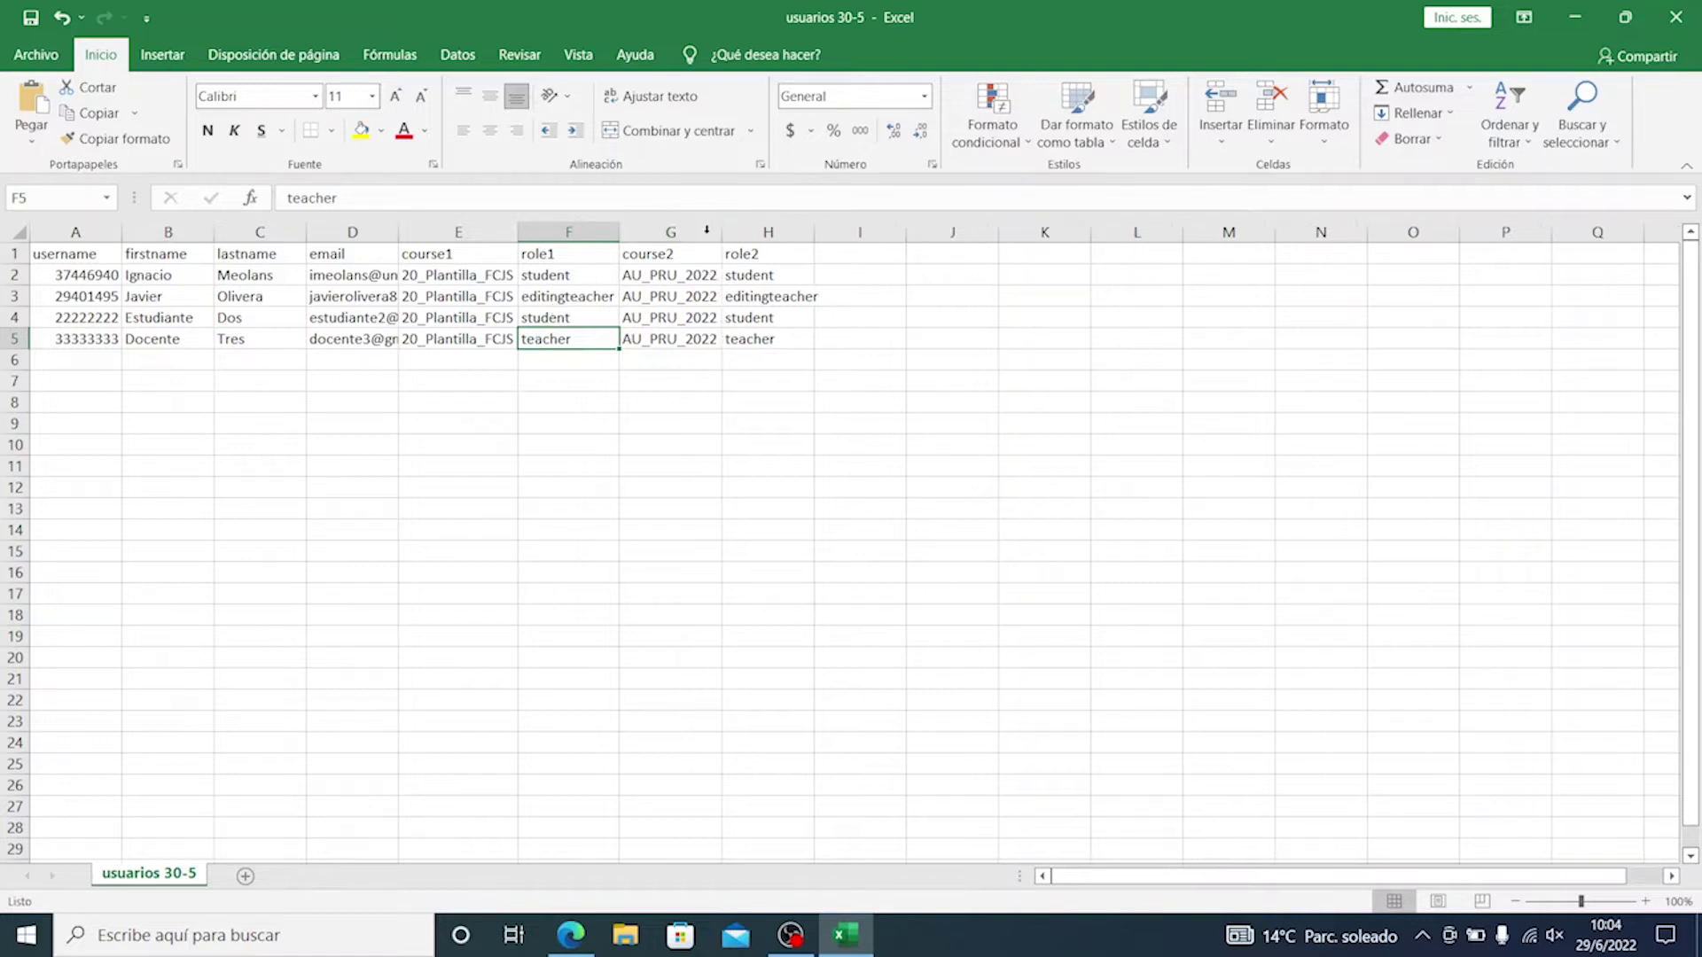
Step: Review the paired course and role headers and the empty header cells beside them, and widen the role2 column slightly
left_click_drag(486, 256, 551, 262)
left_click(489, 256)
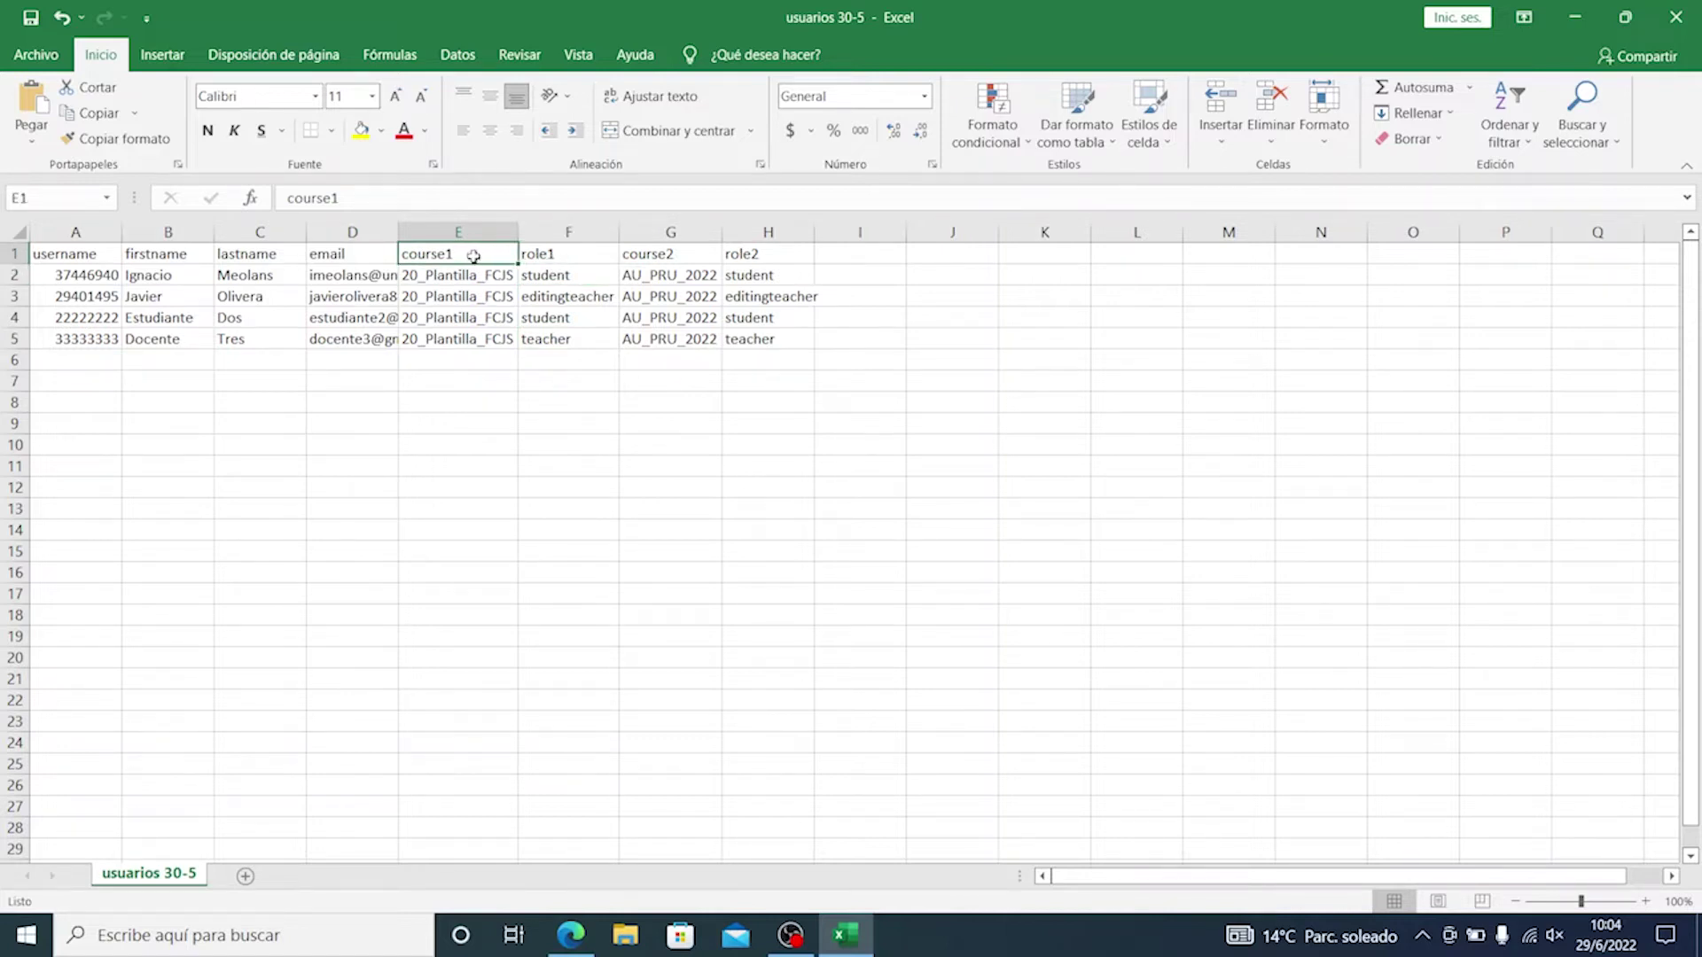
left_click(569, 259)
left_click(688, 256)
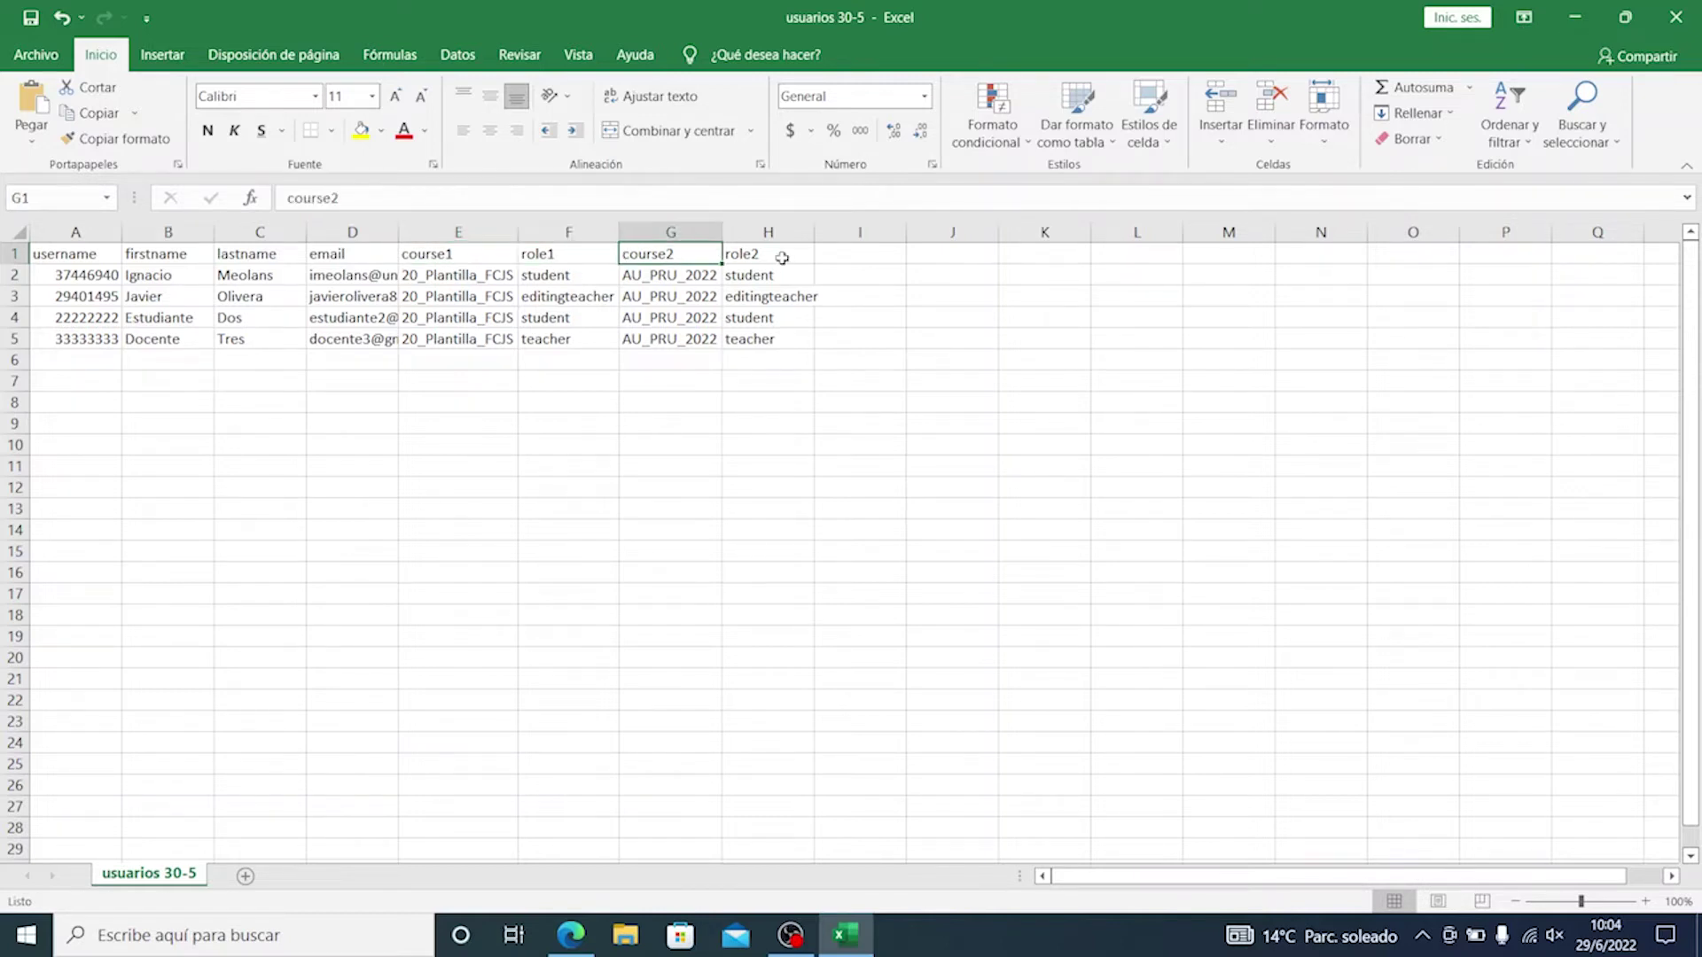
left_click(782, 257)
left_click_drag(858, 255, 1206, 247)
left_click_drag(812, 226, 821, 227)
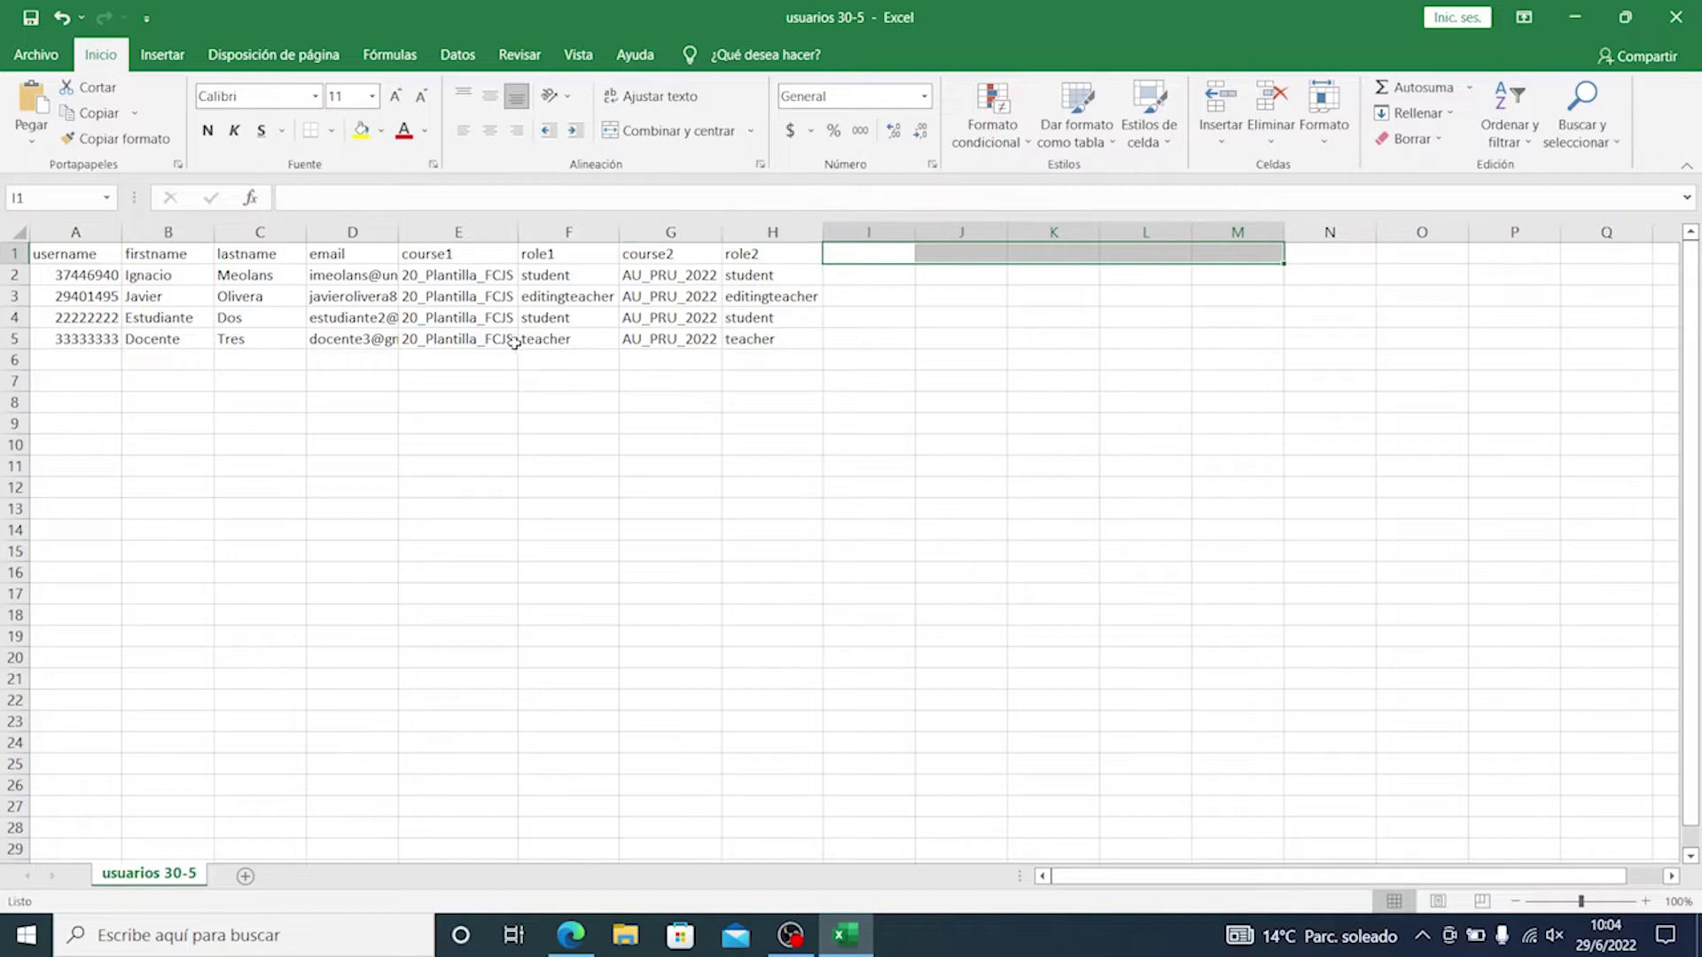
Step: Autofit the email column so the full addresses fit, checking the username and email entries
left_click(326, 291)
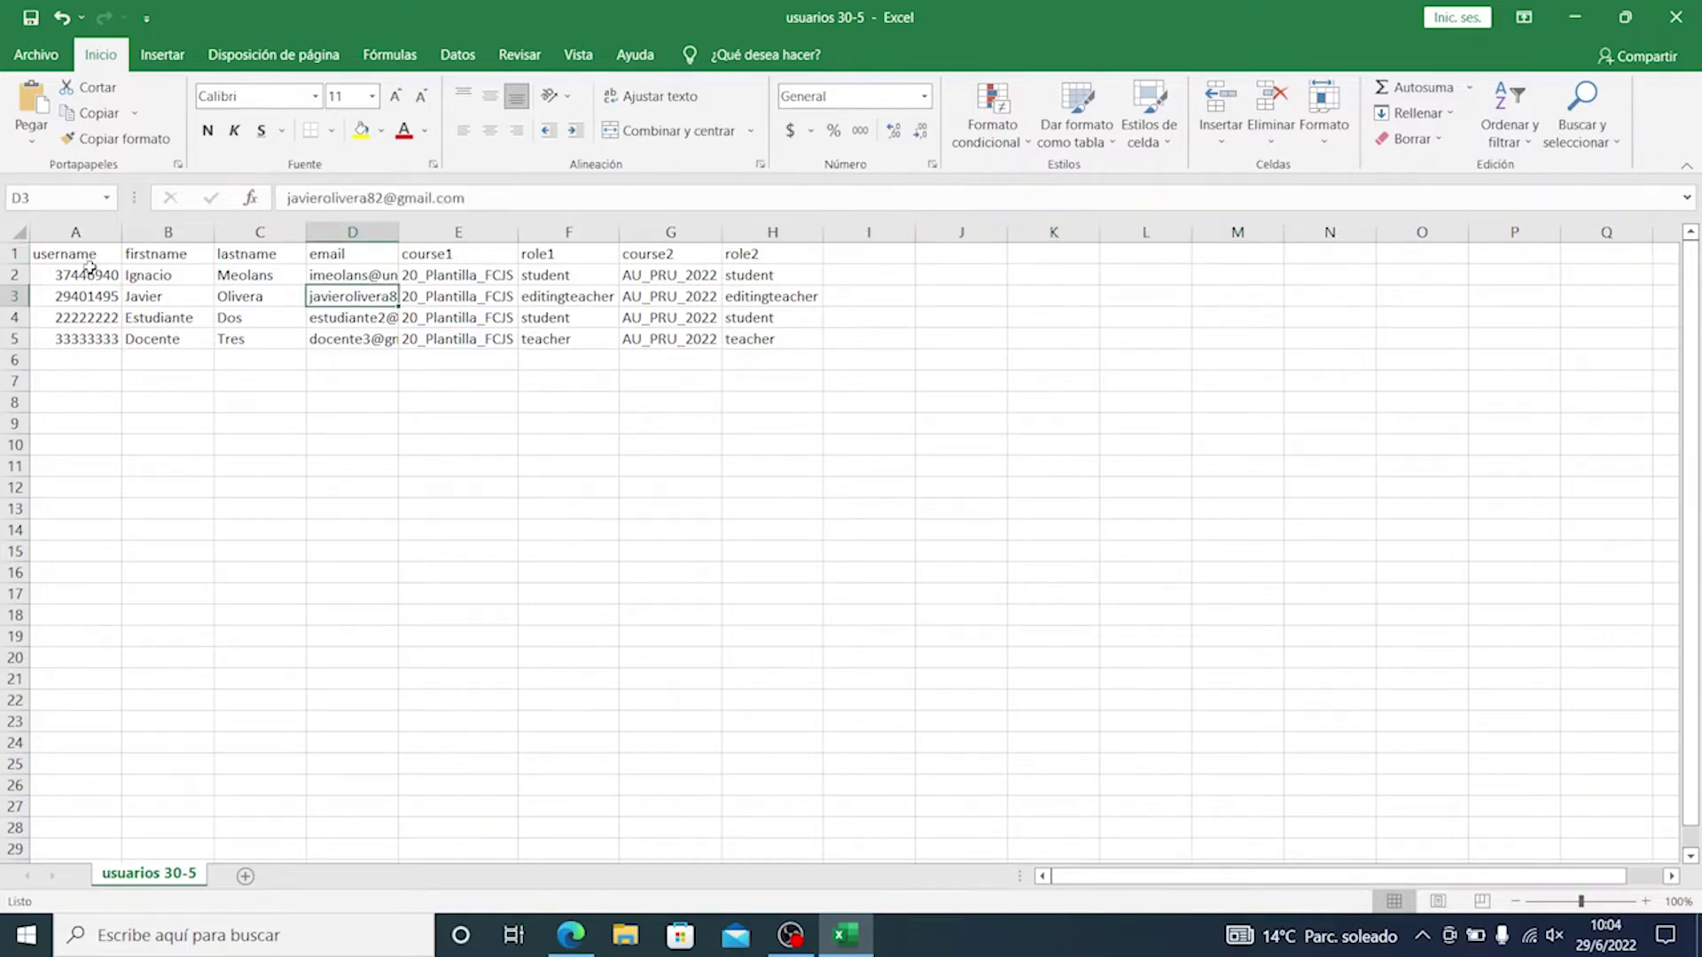
left_click(90, 268)
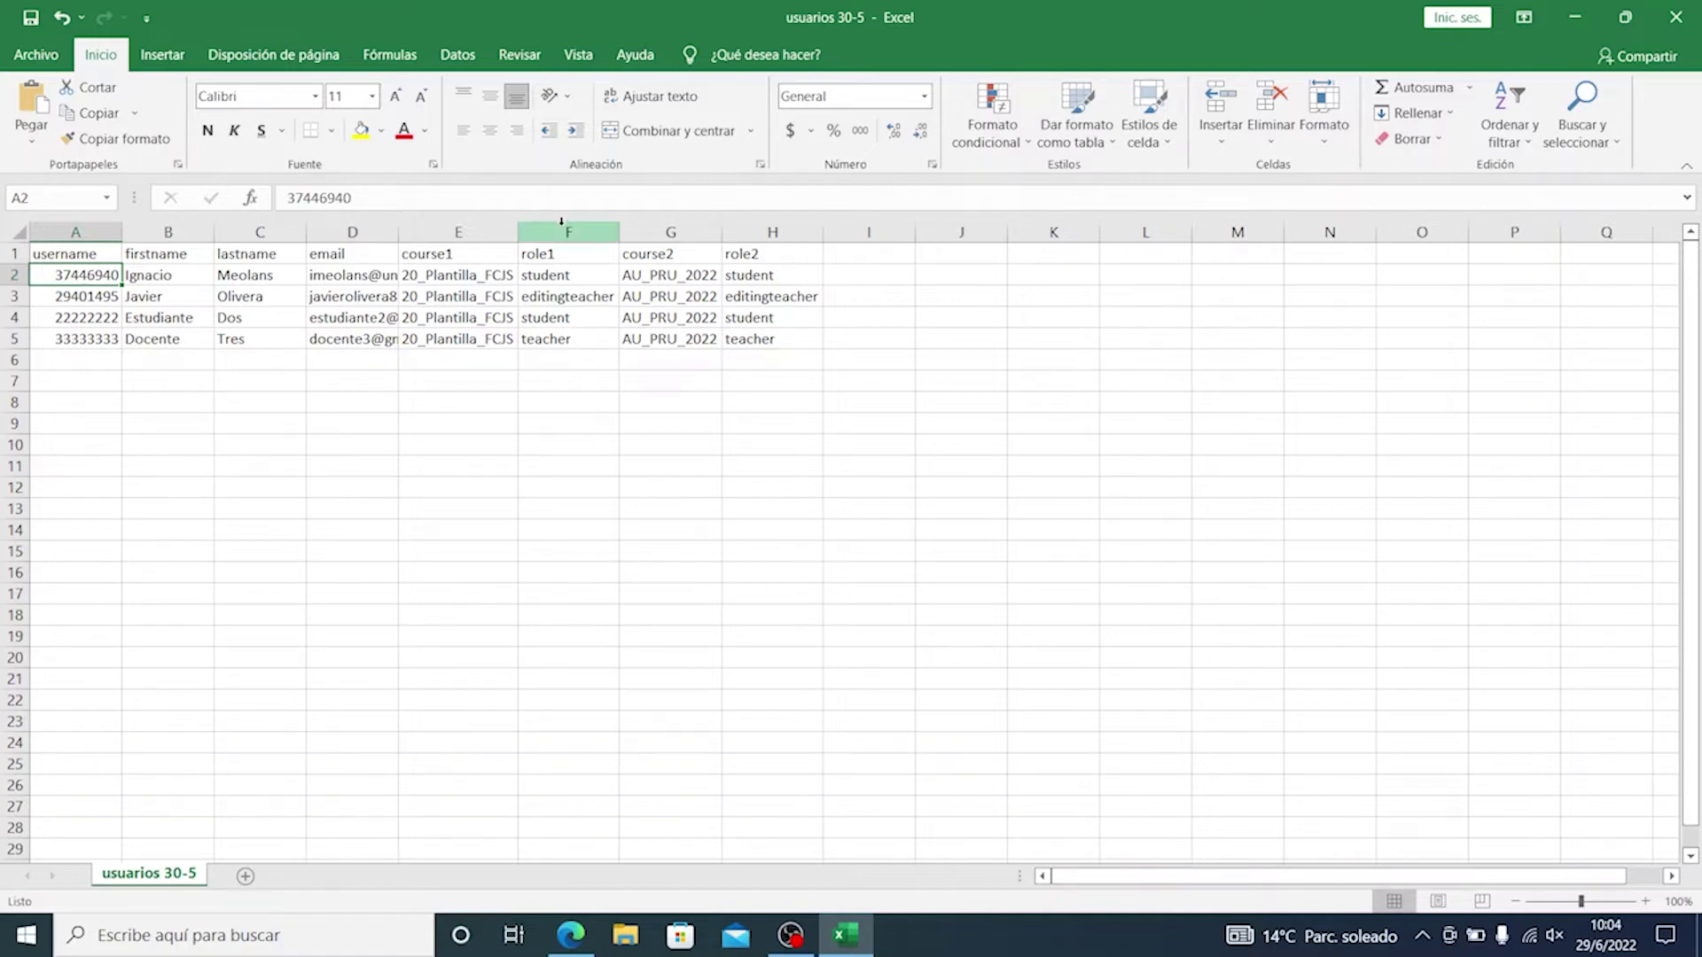
double_click(402, 233)
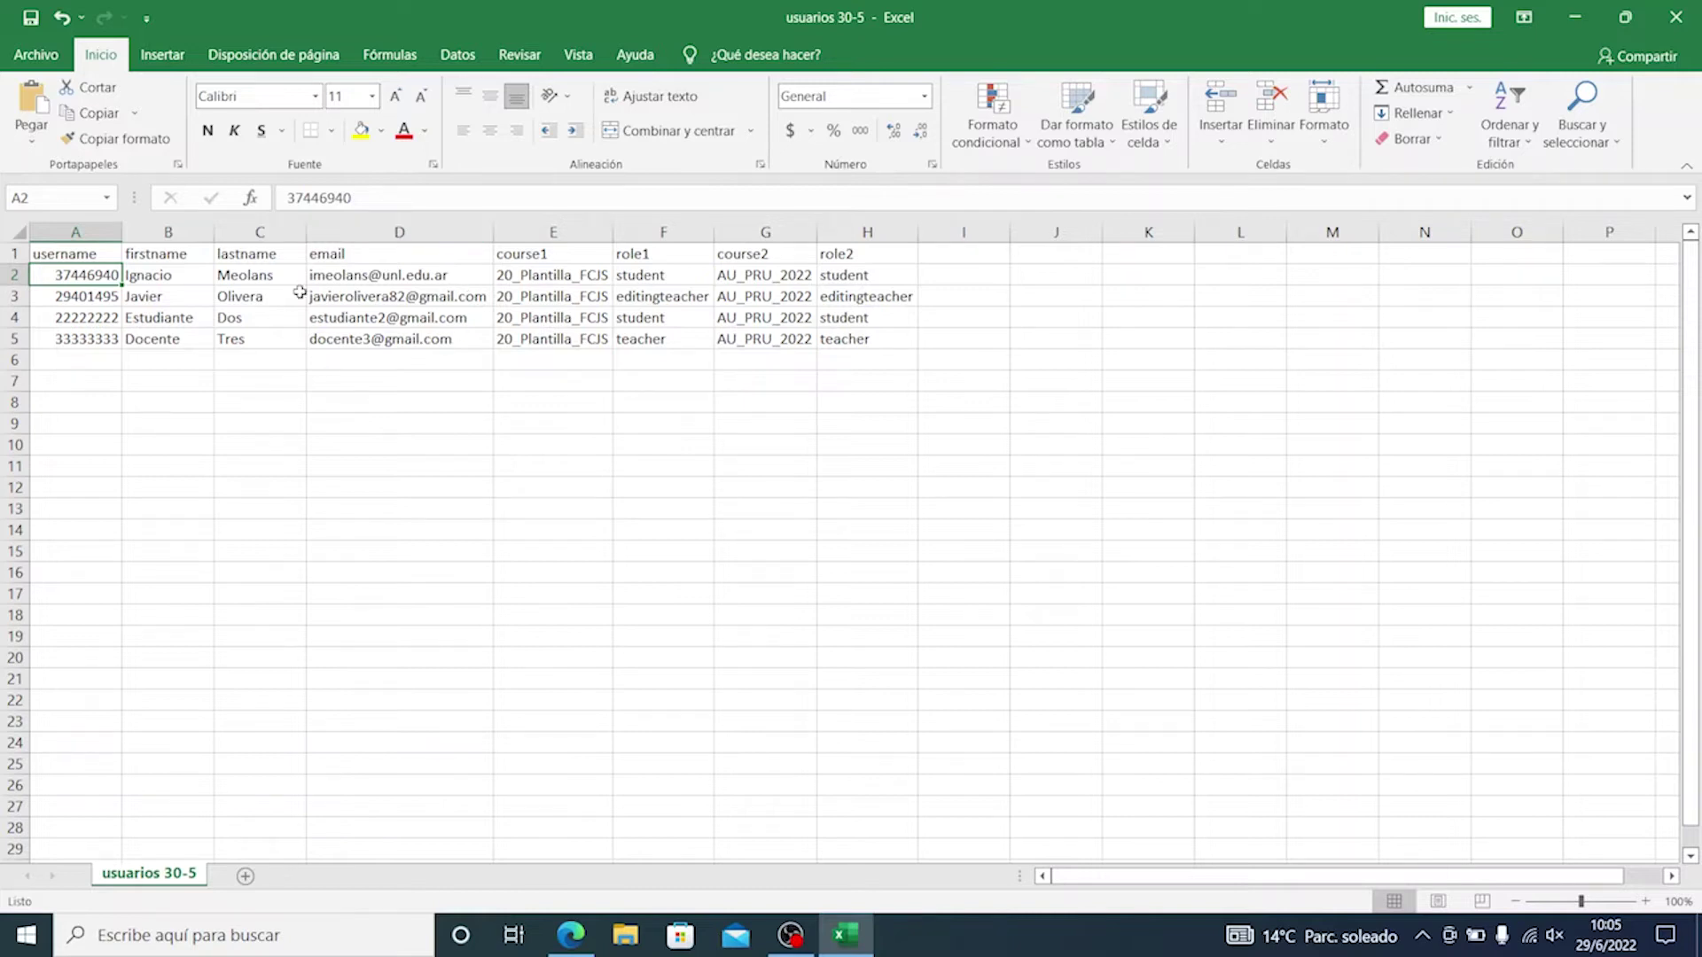
left_click(448, 361)
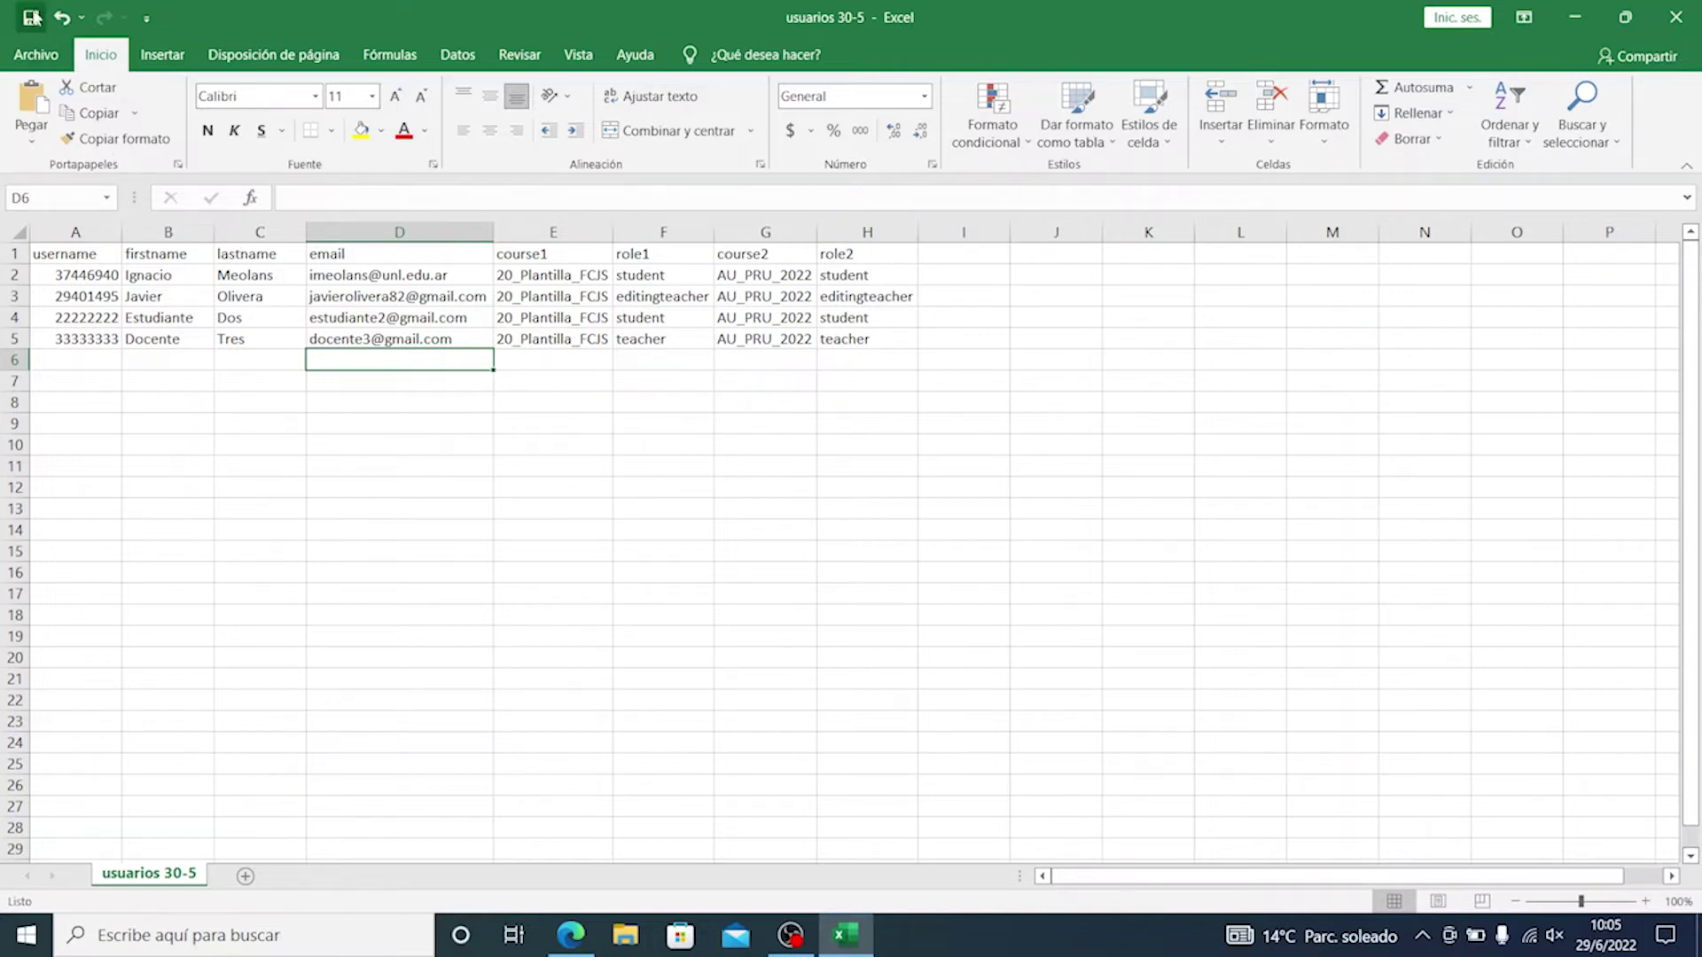
Step: Save the workbook as usuarios 30-5 in CSV (delimitado por comas) format on the desktop, replacing the existing file, and close it
left_click(33, 17)
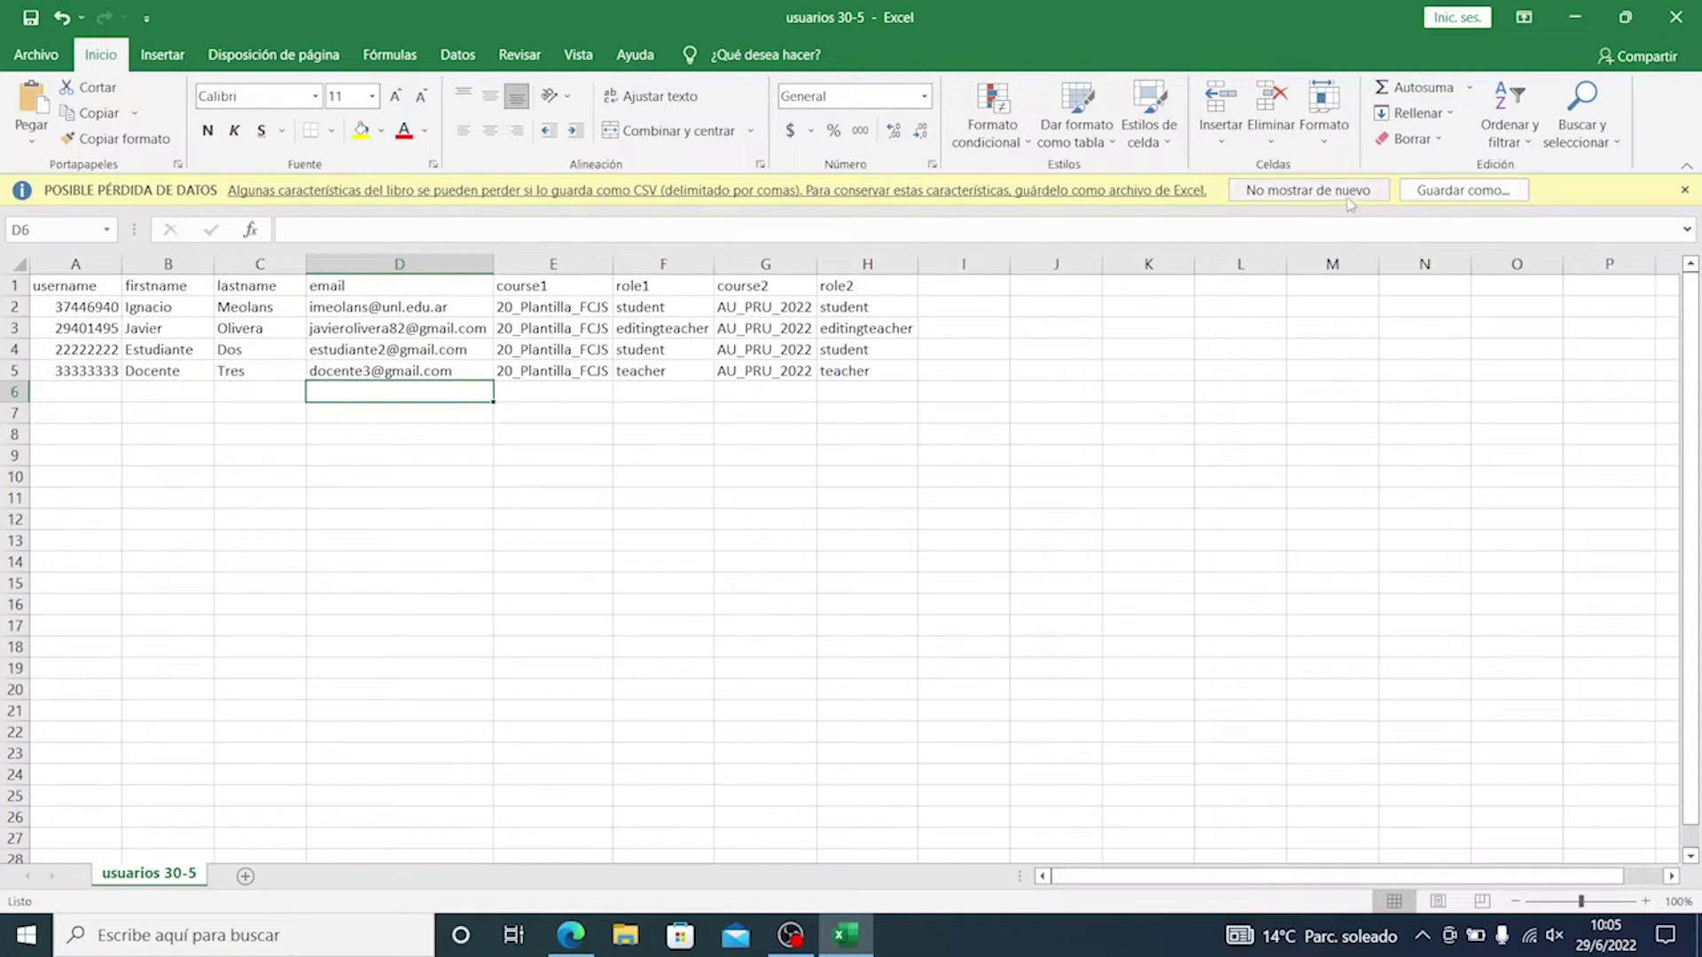
left_click(1517, 189)
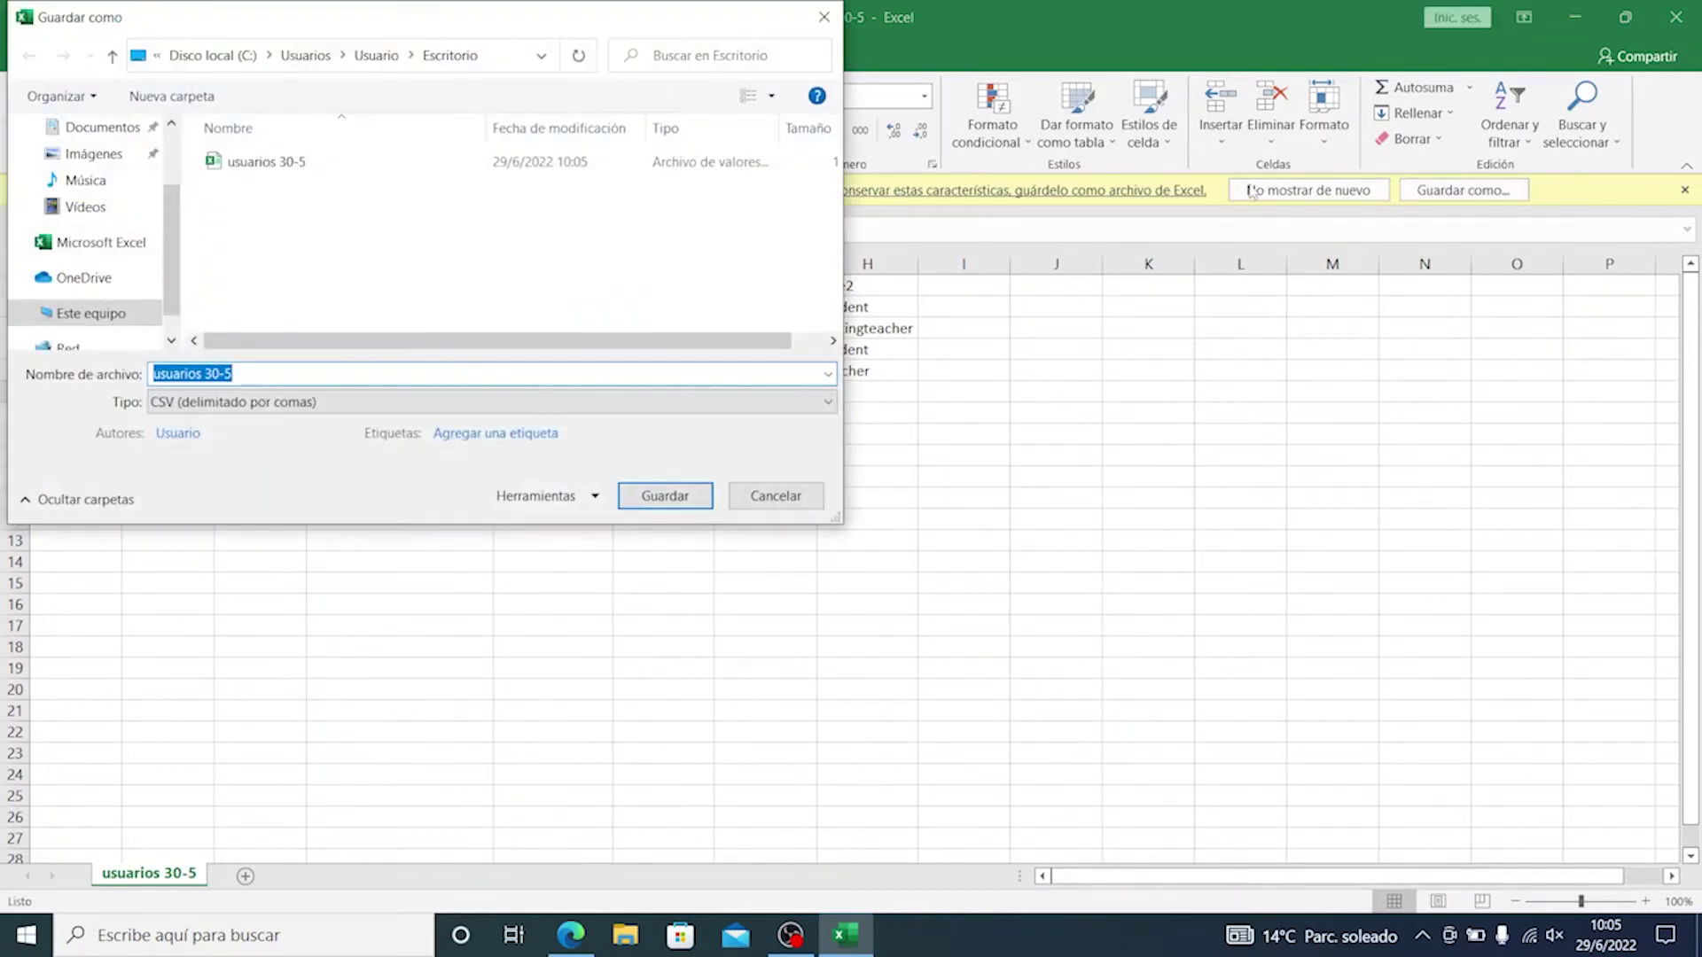
left_click(496, 402)
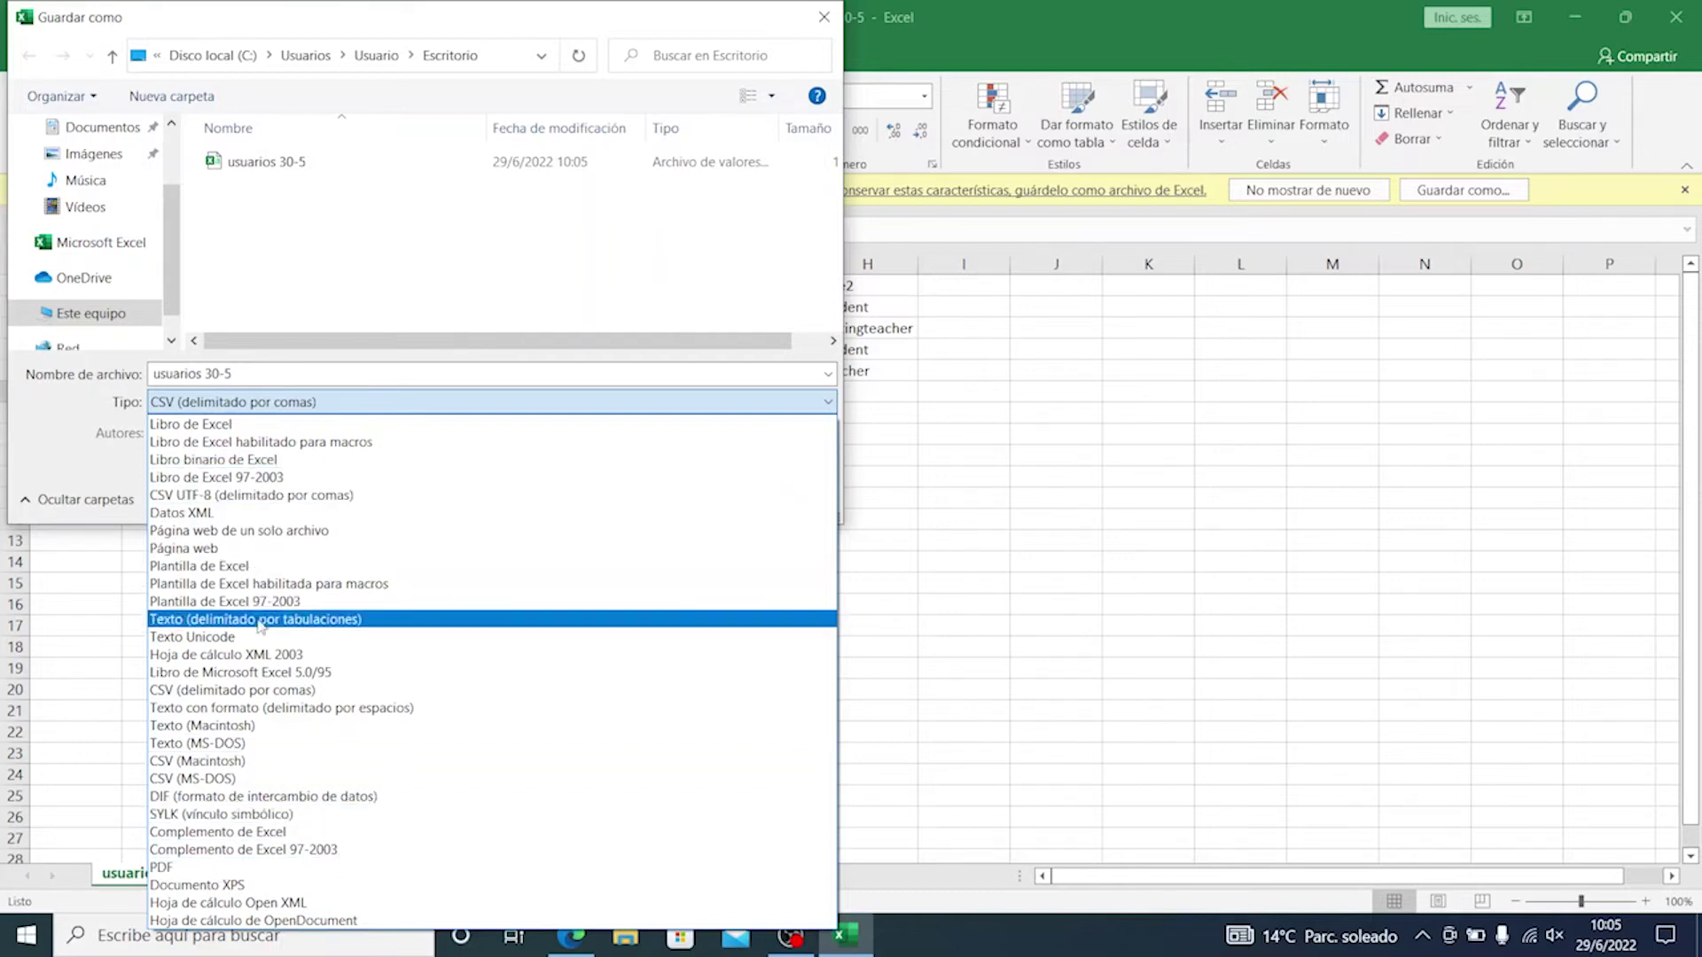
left_click(328, 691)
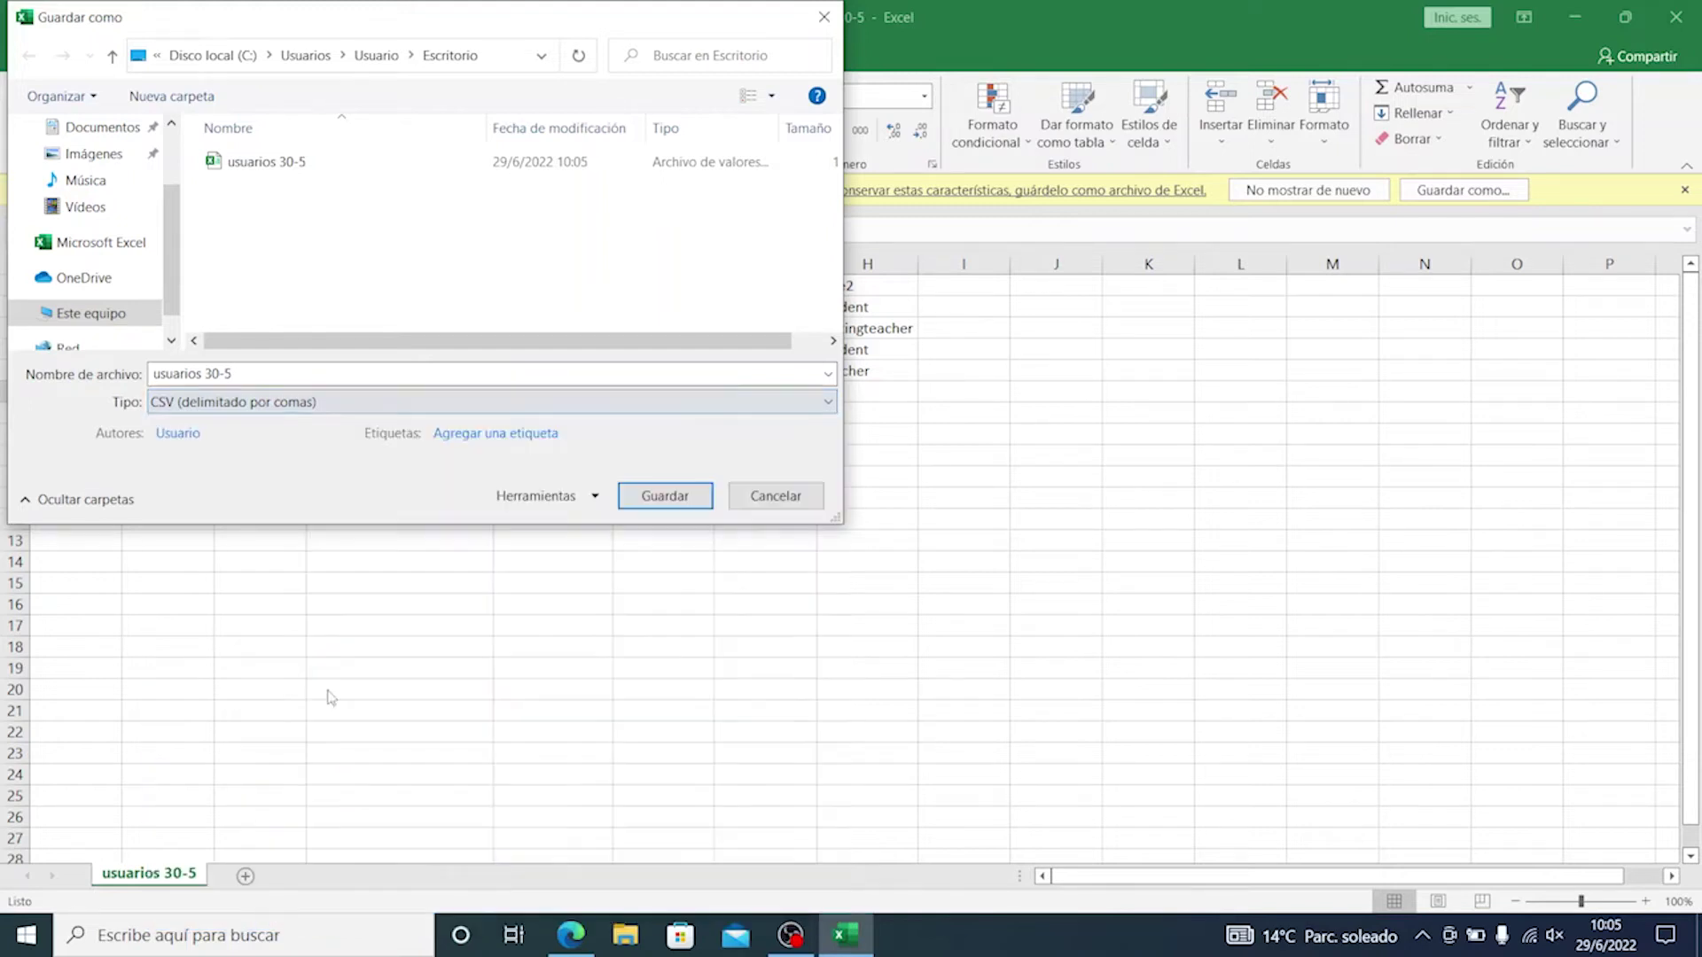
left_click(663, 496)
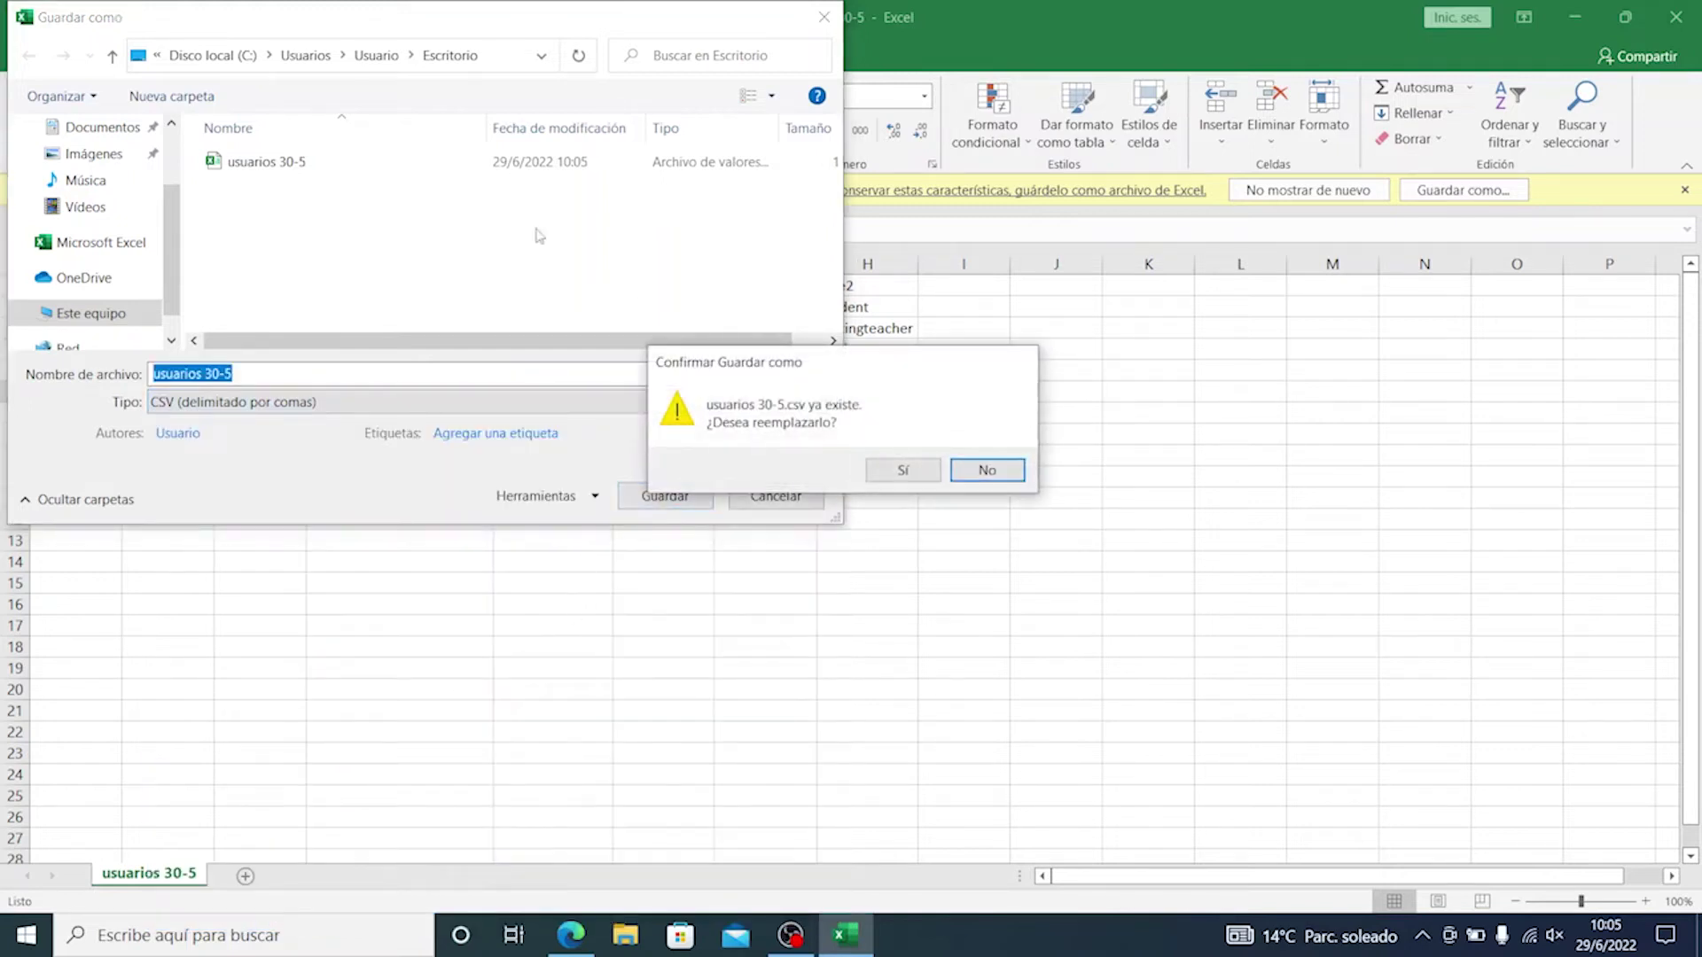
left_click(930, 470)
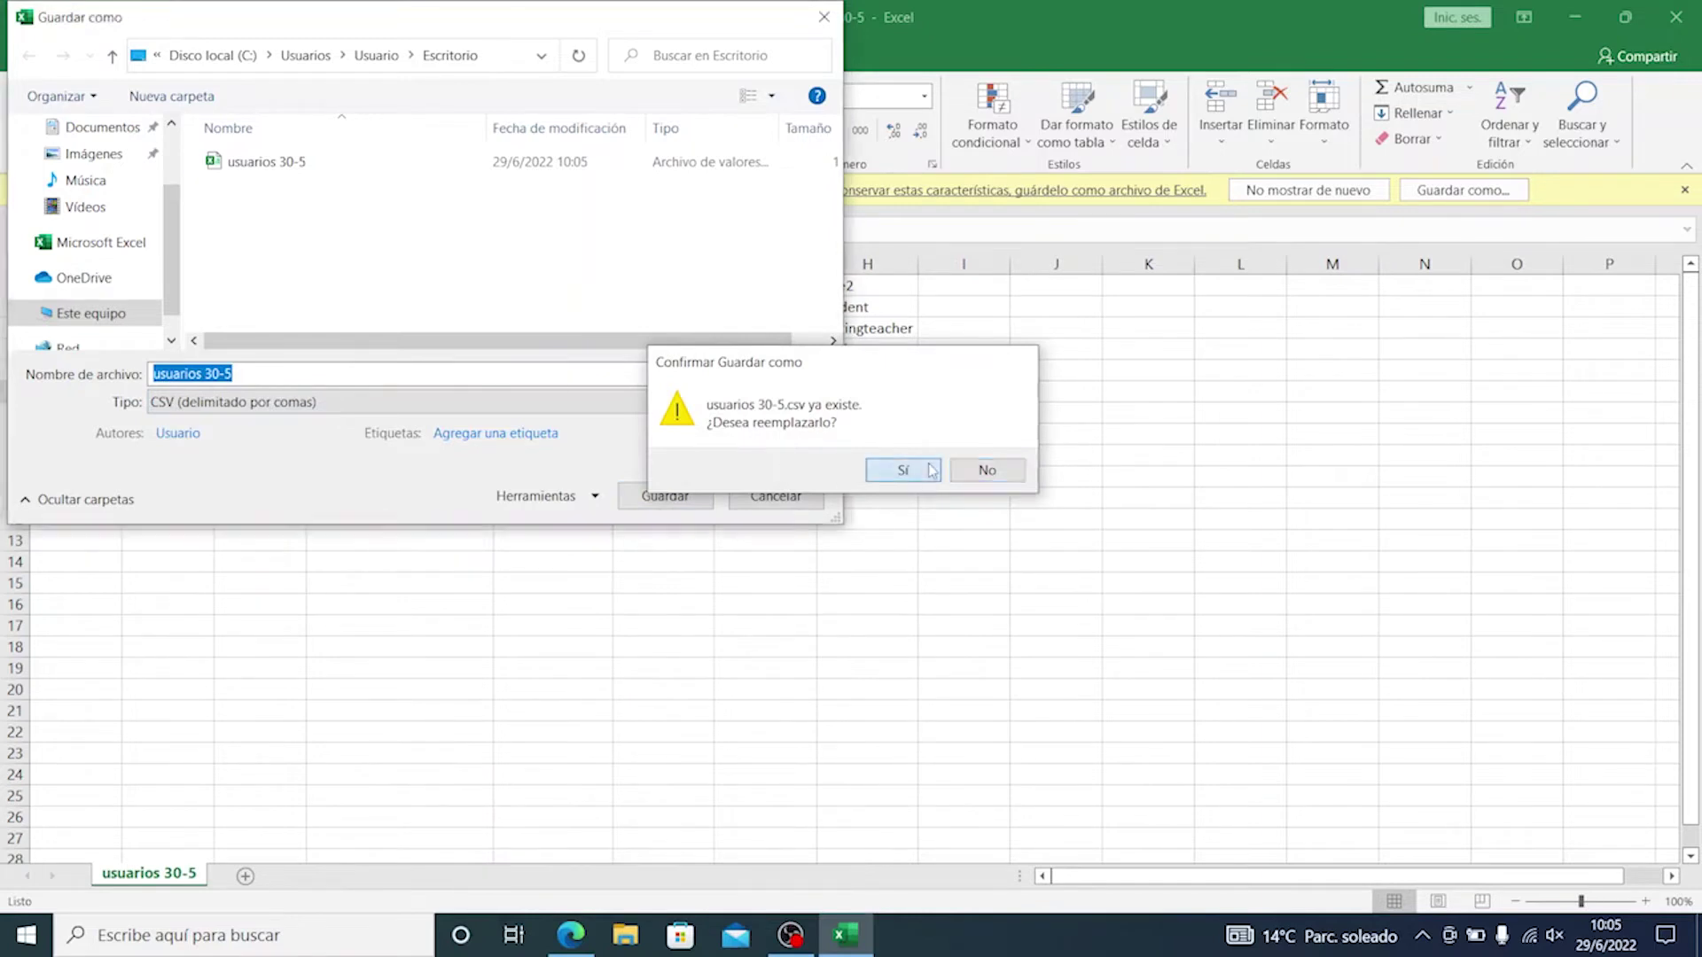
left_click(1688, 11)
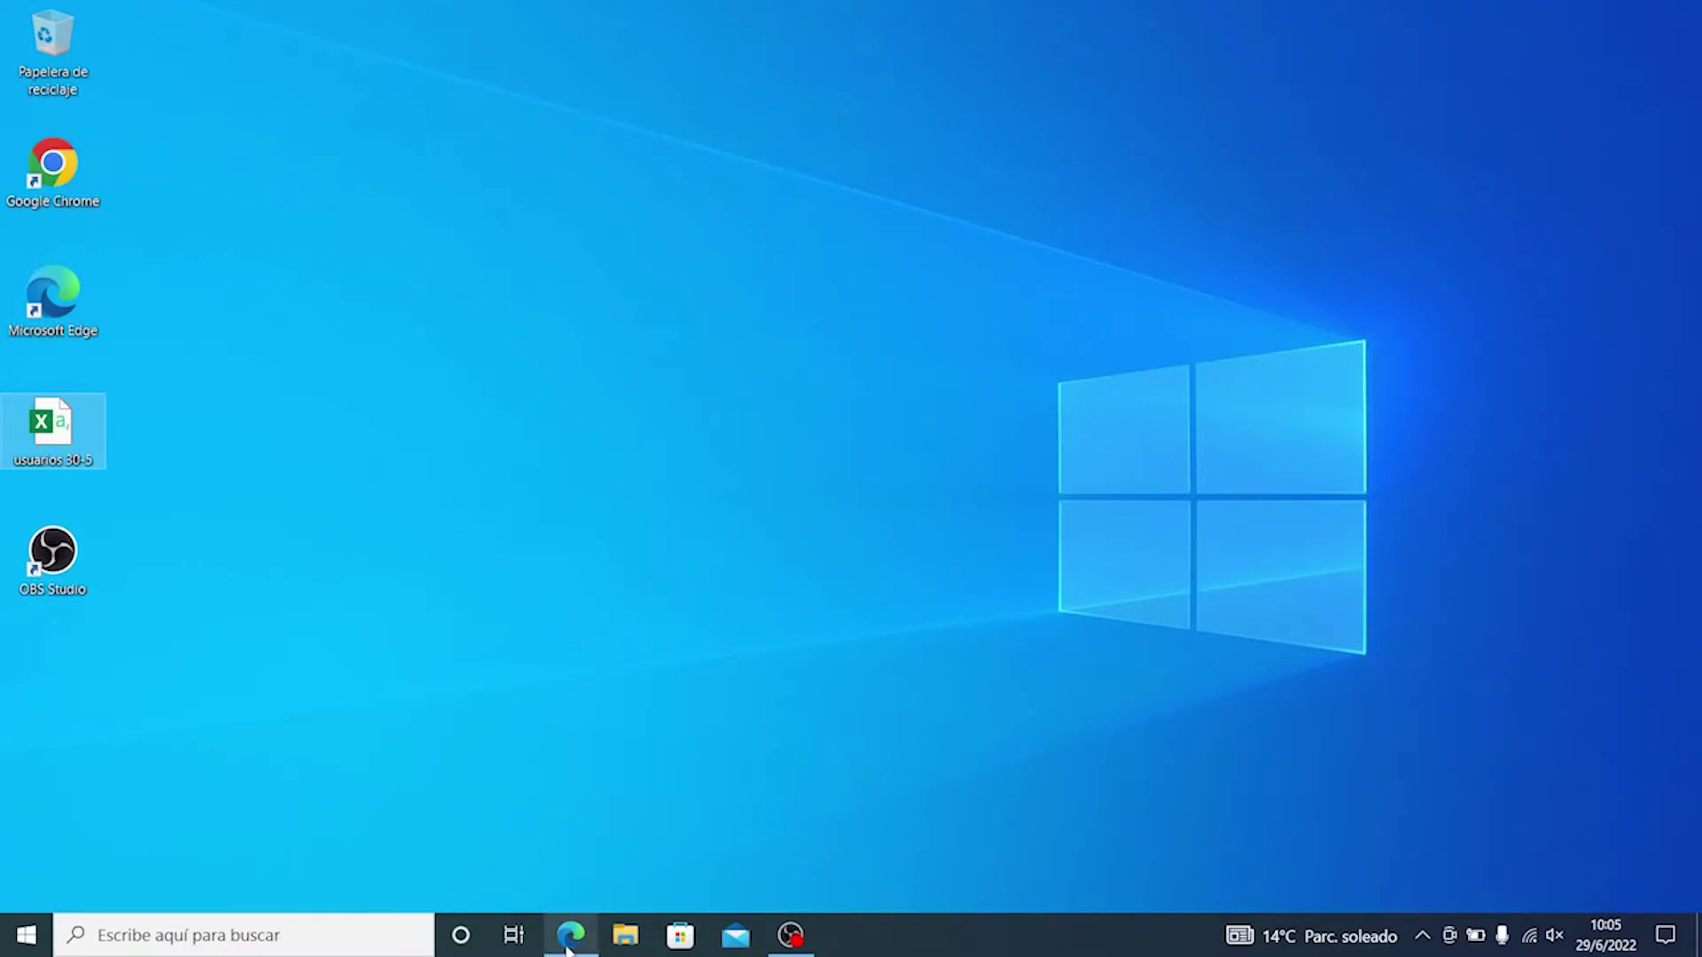
Step: Switch to Microsoft Edge and open the Subir usuarios page from the site administration's user accounts section
mouse_move(568, 946)
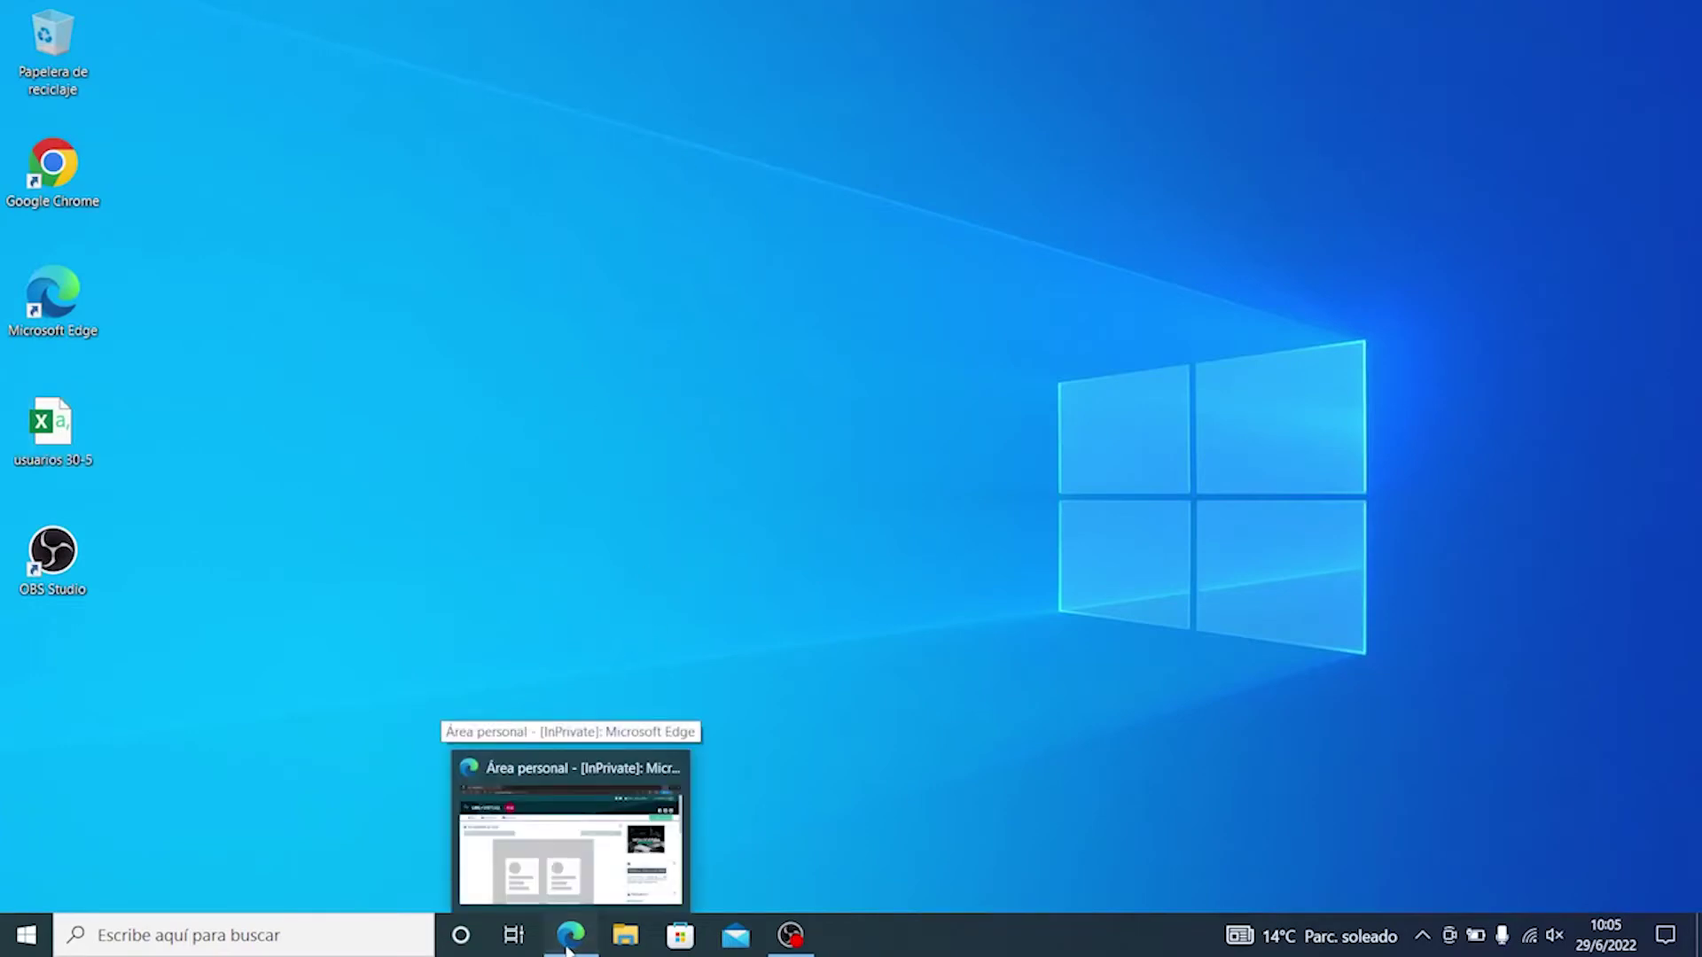
left_click(568, 946)
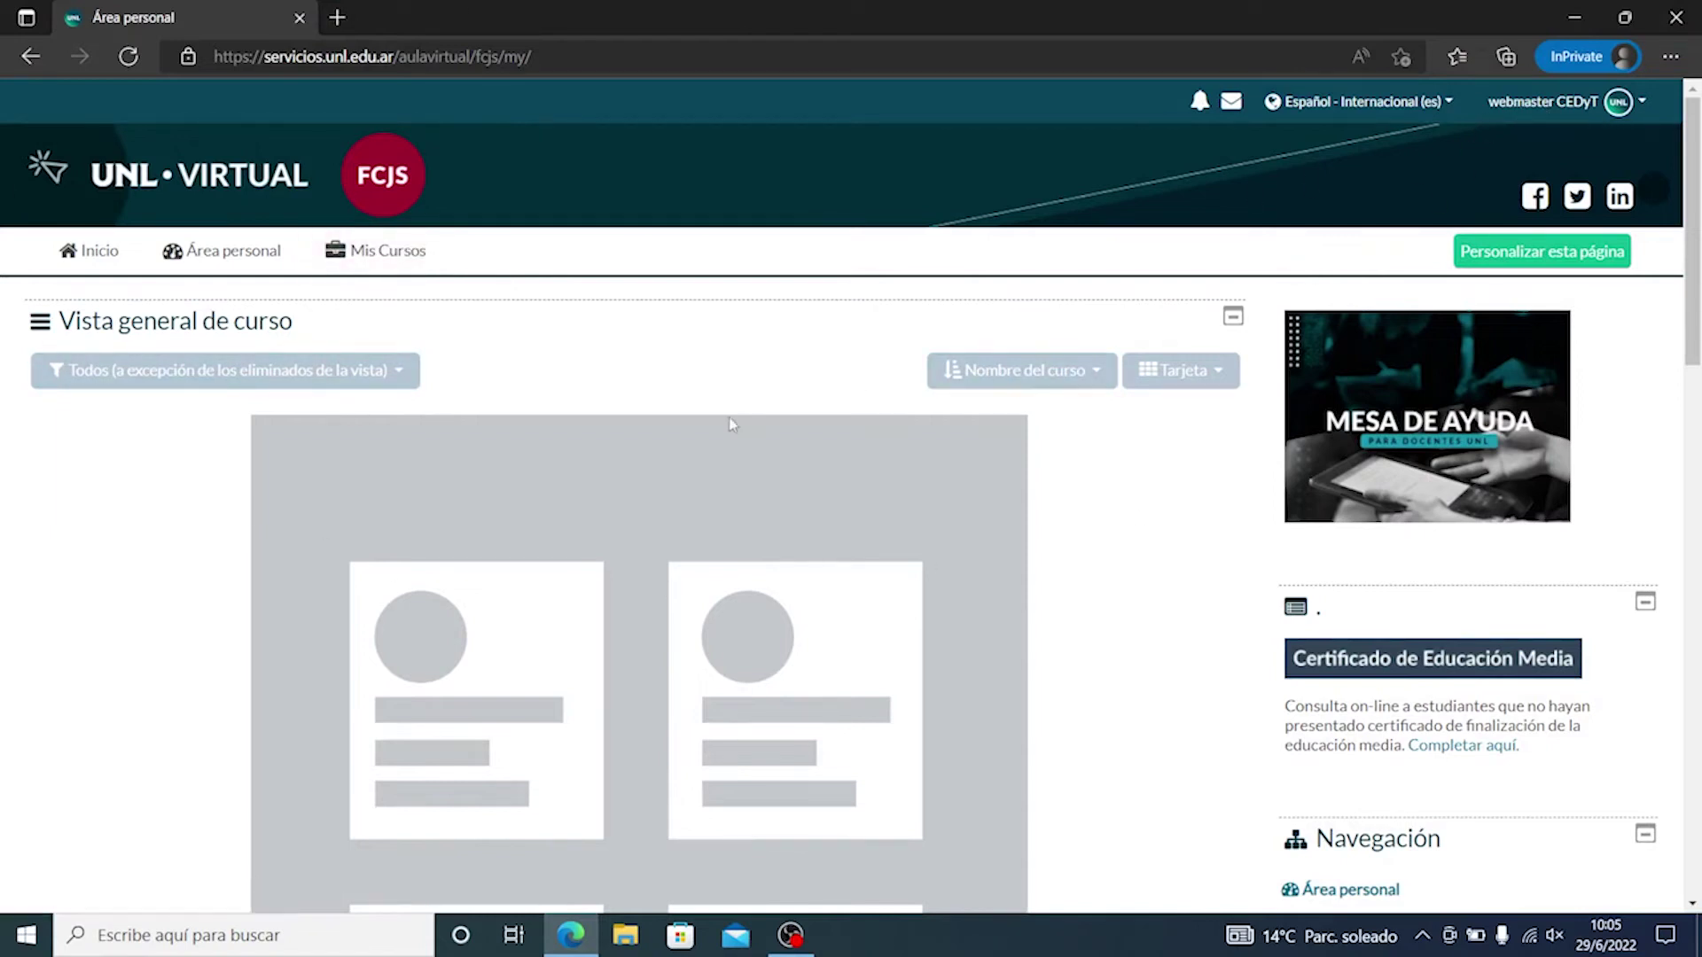
scroll(1436, 150, "down", 2)
scroll(1419, 159, "up", 2)
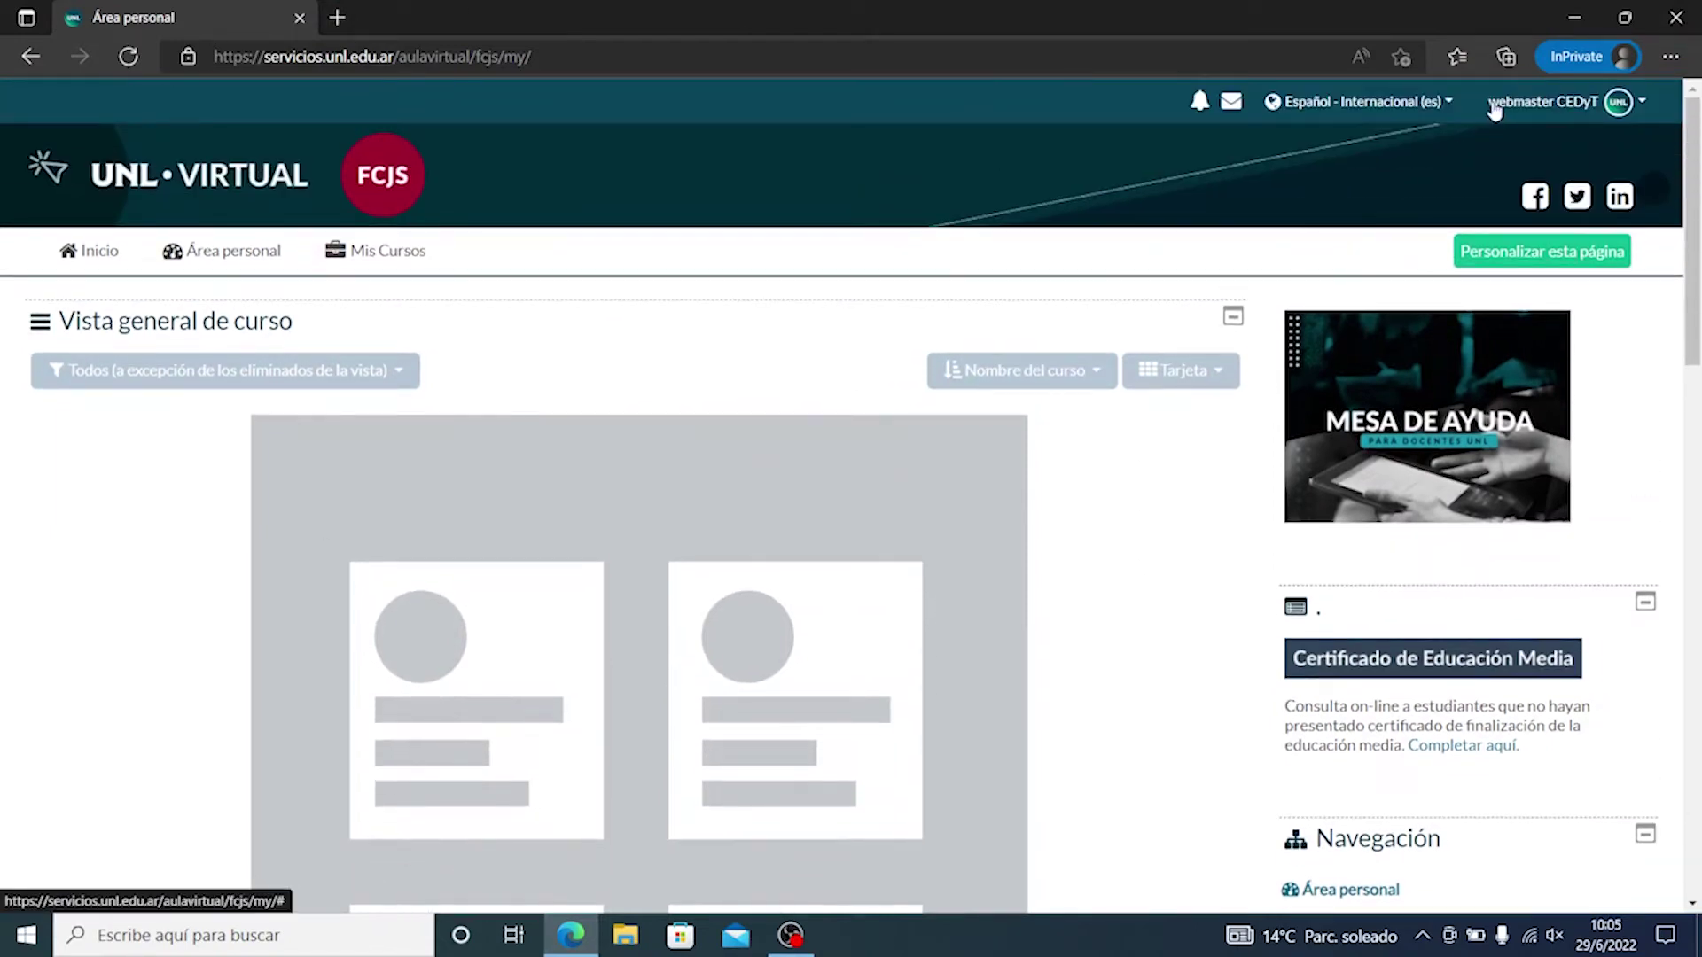
scroll(1063, 416, "down", 2)
scroll(1178, 462, "down", 10)
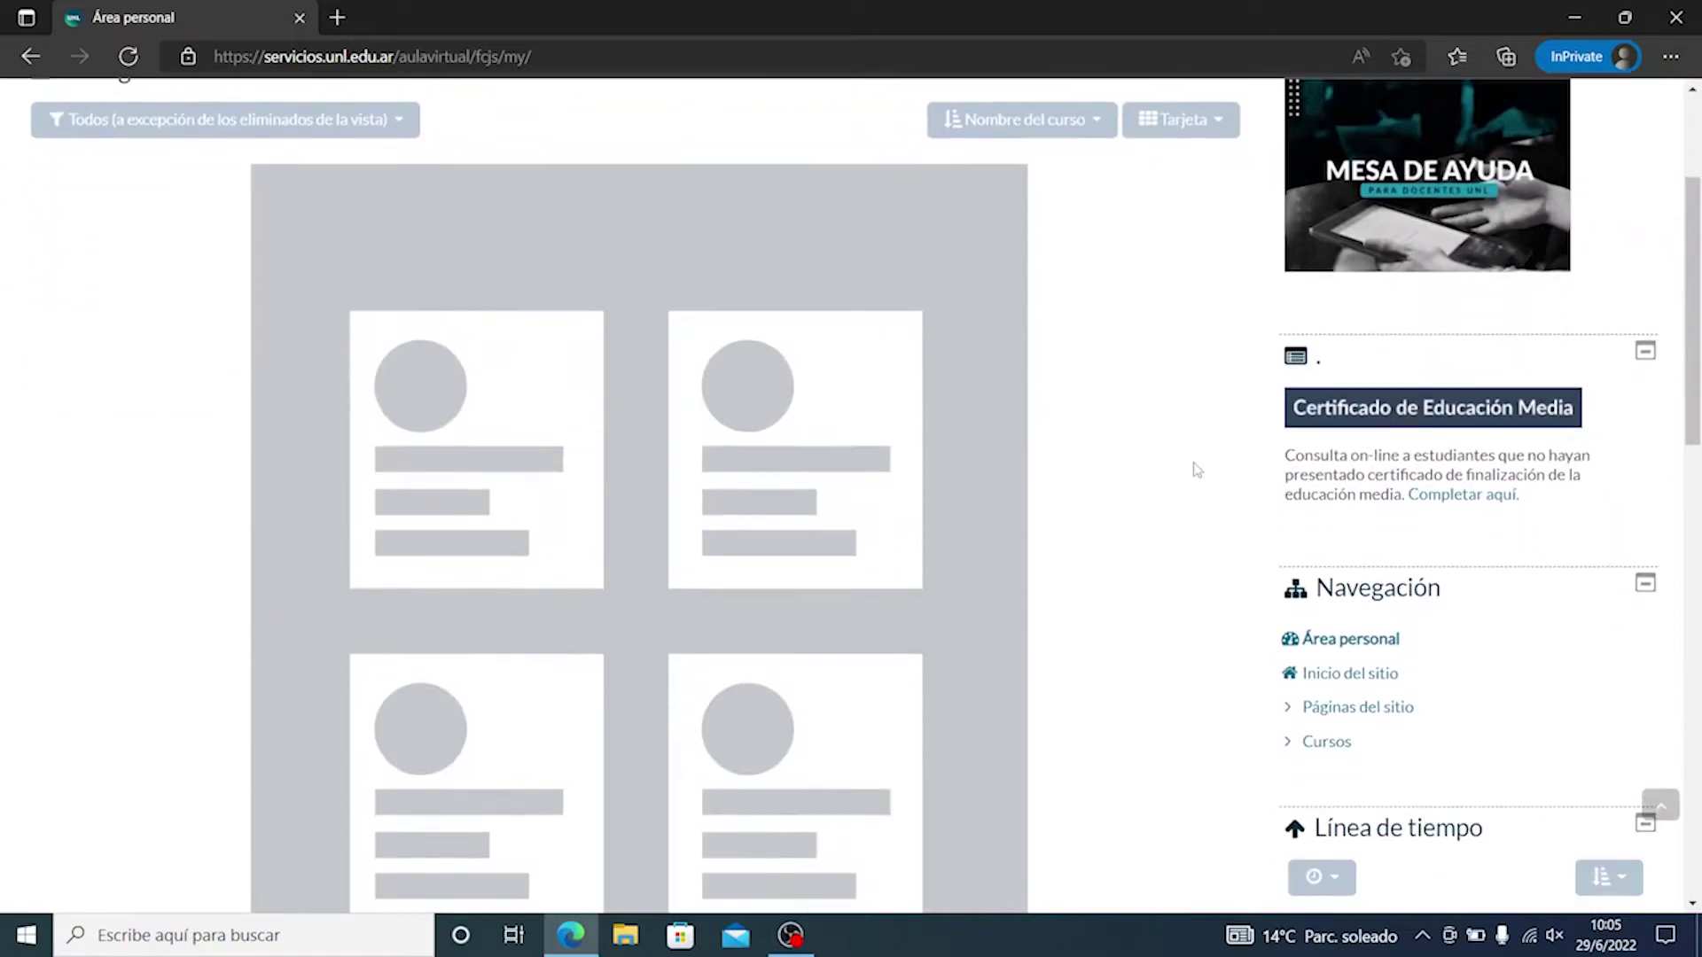
scroll(1241, 422, "down", 3)
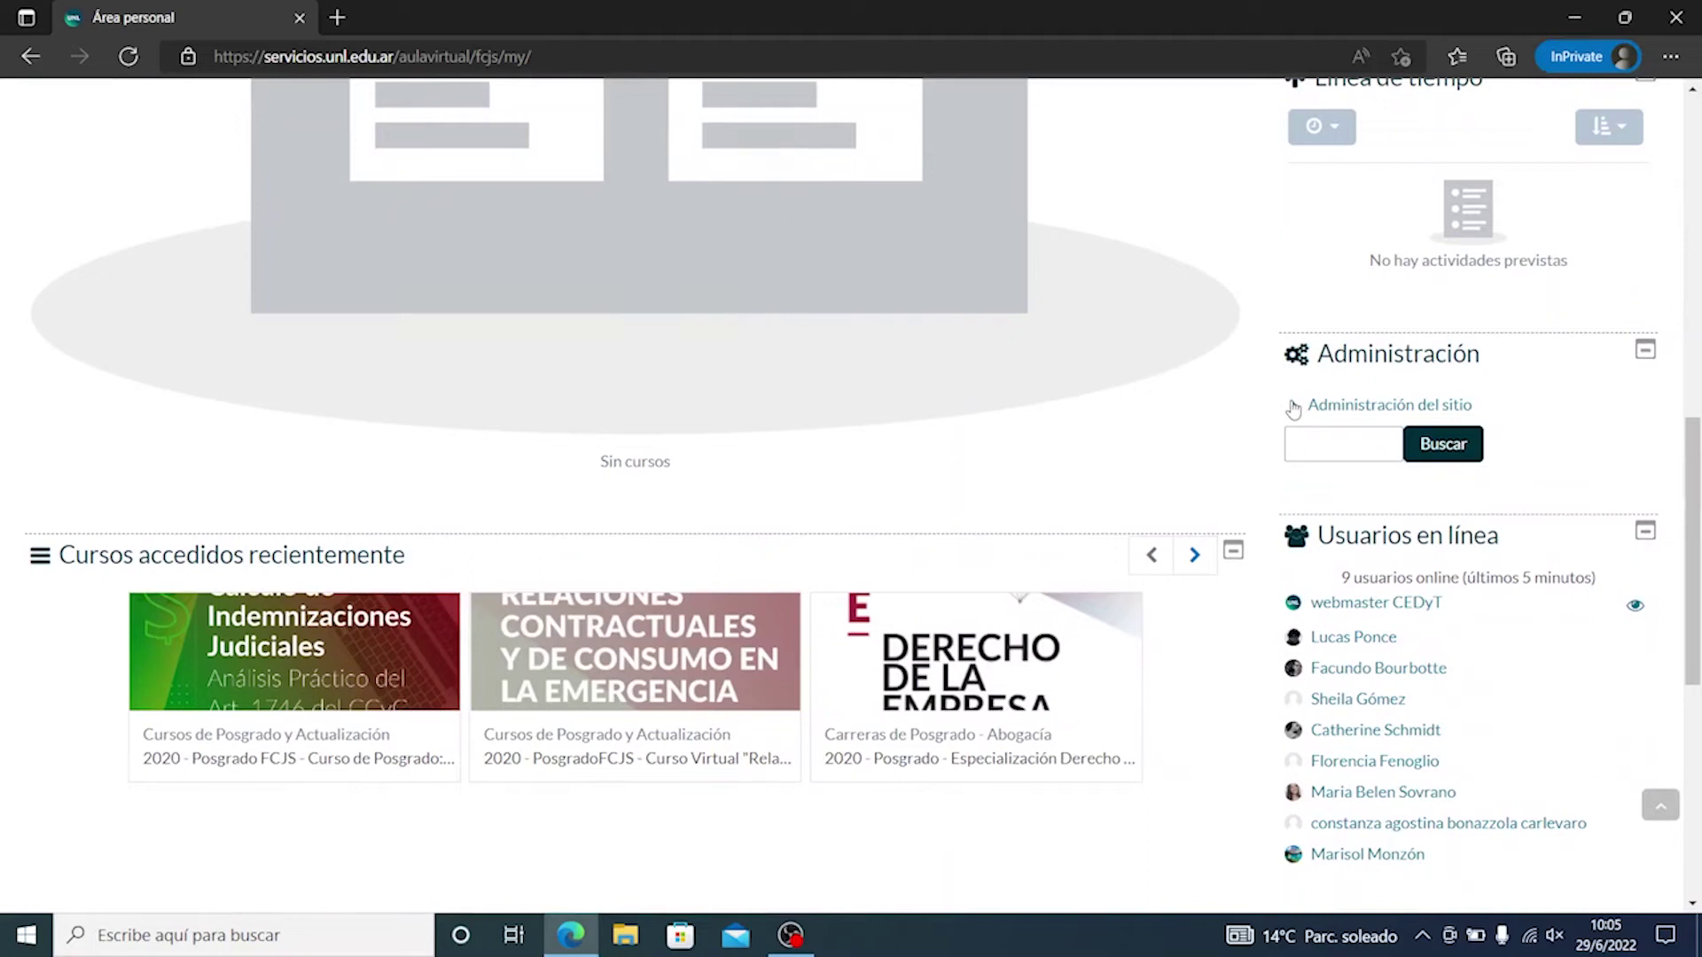
left_click(1327, 412)
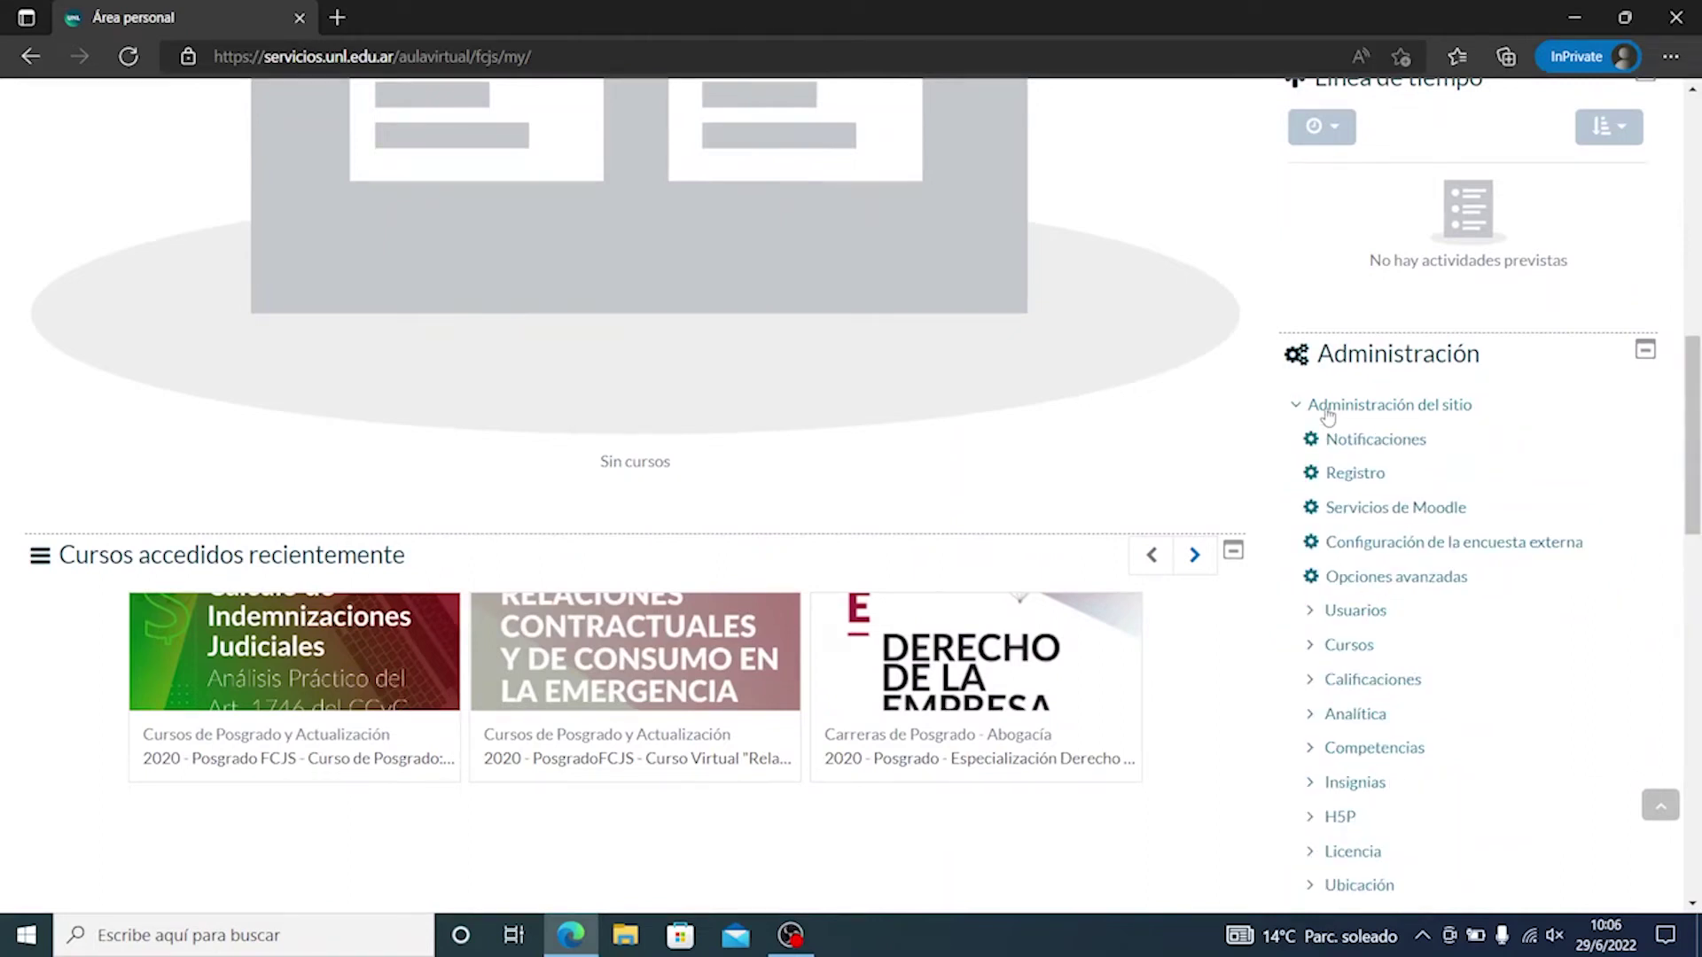
left_click(1339, 621)
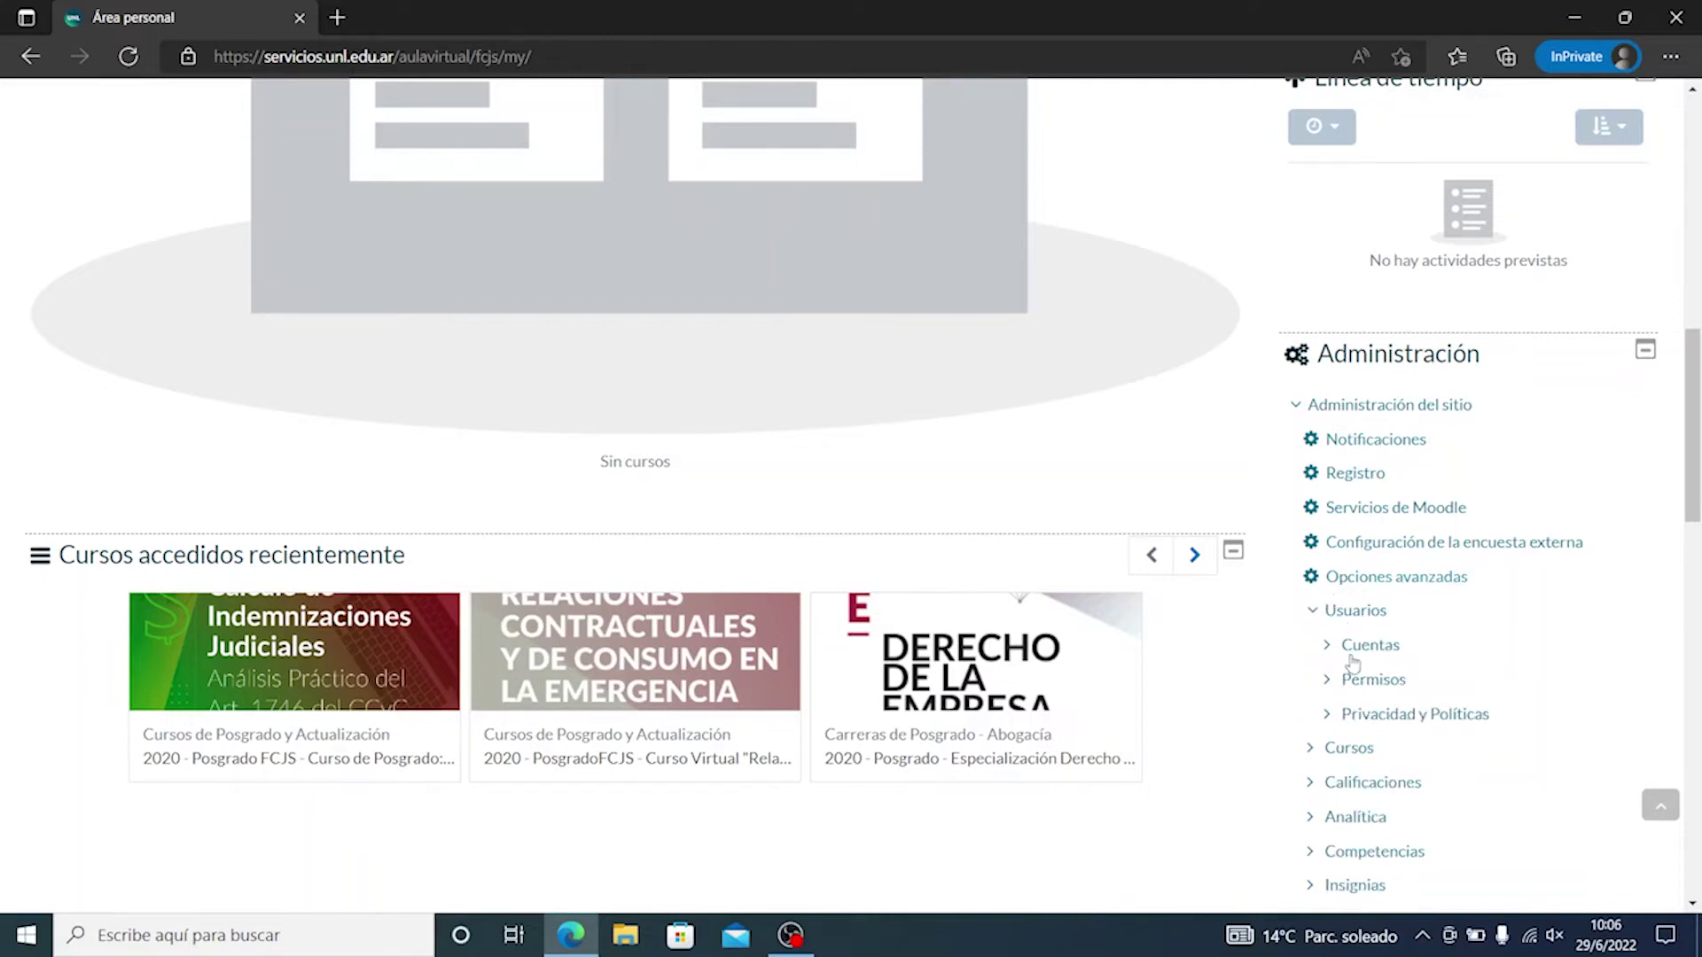
left_click(1346, 653)
scroll(1352, 673, "down", 3)
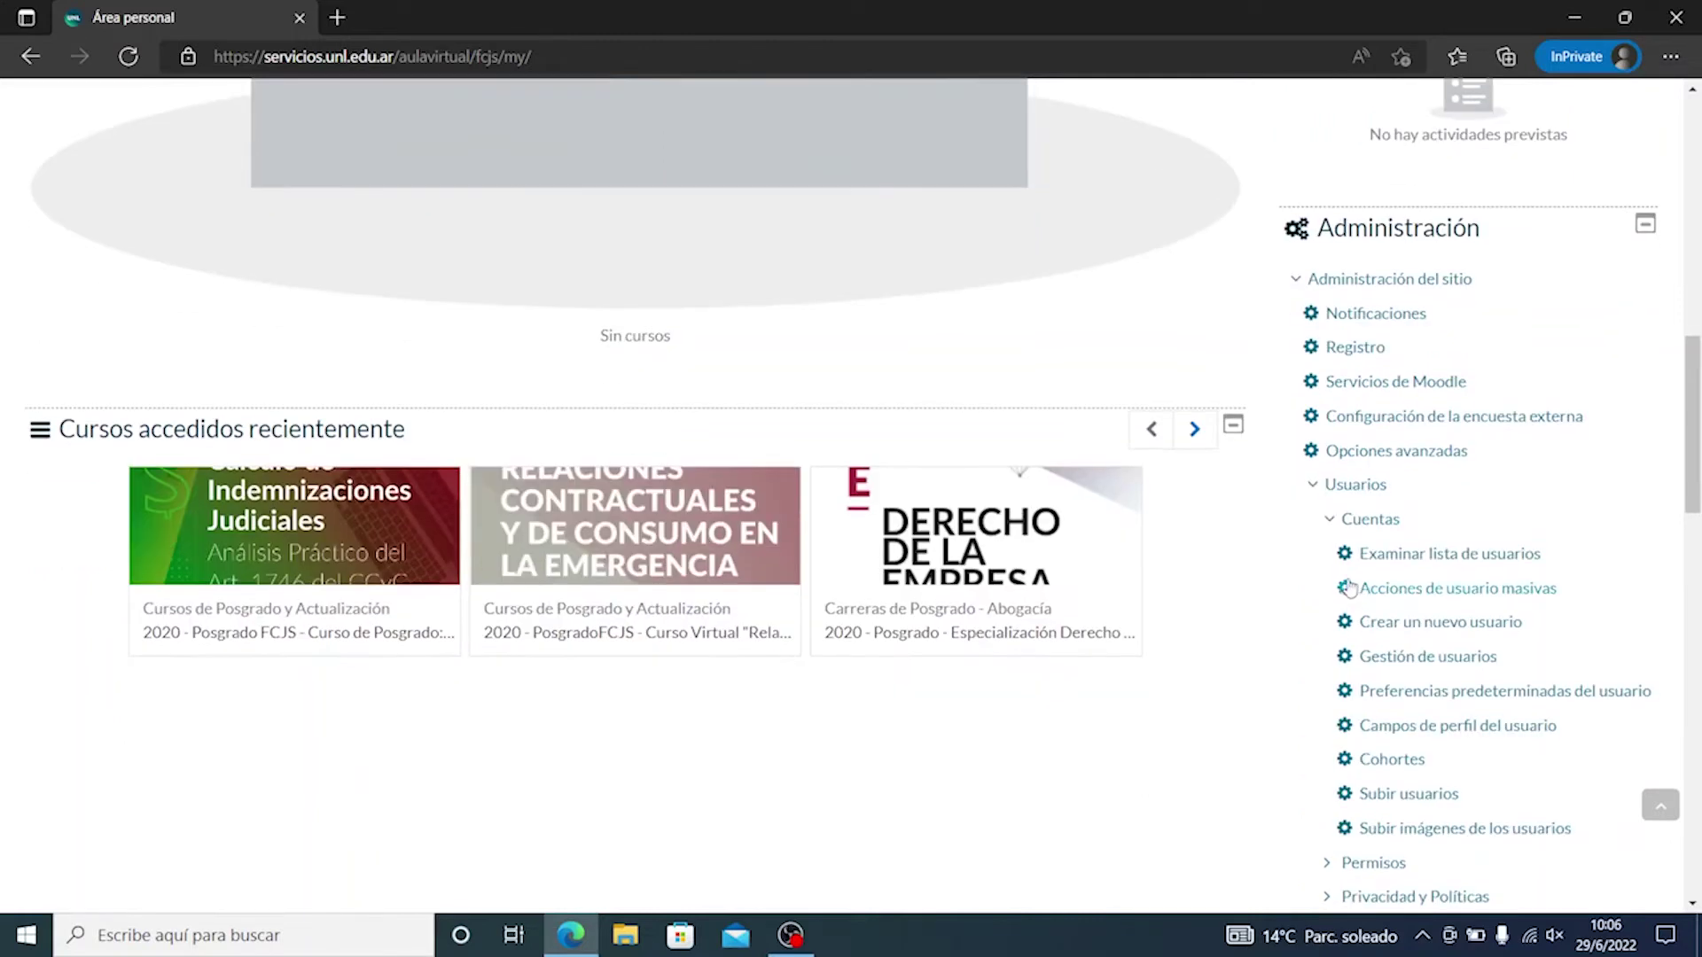
left_click(1369, 677)
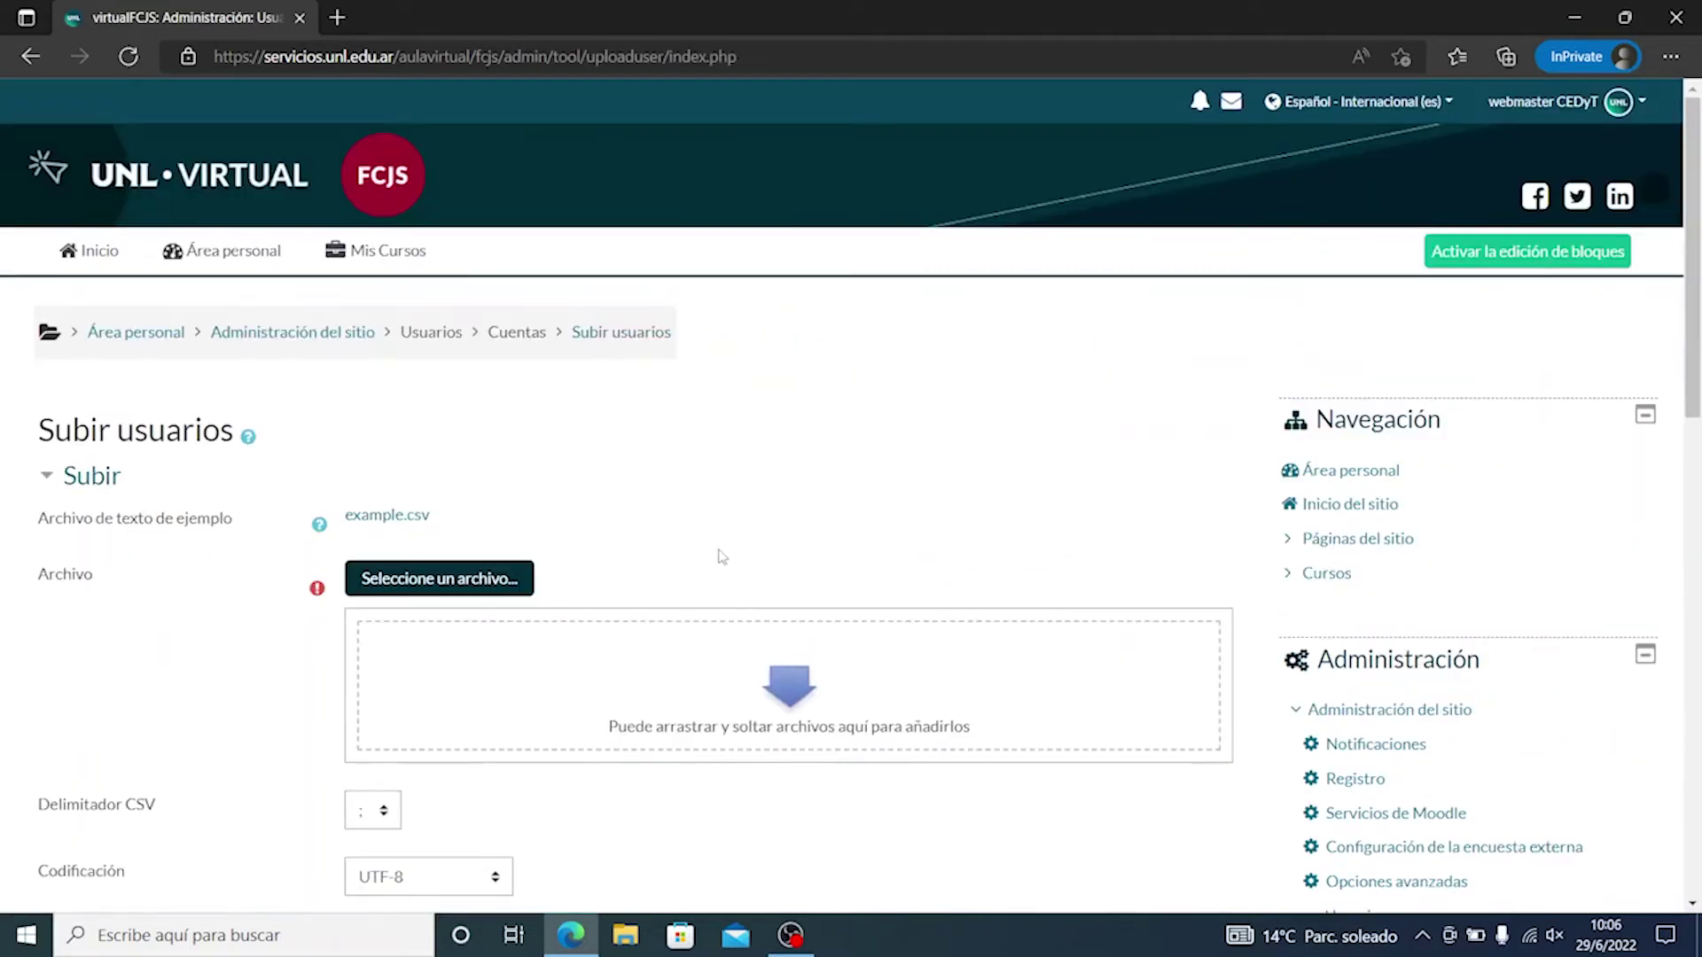
Step: Add usuarios 30-5.csv from the desktop to the Archivo area of the user upload form
scroll(709, 576, "down", 2)
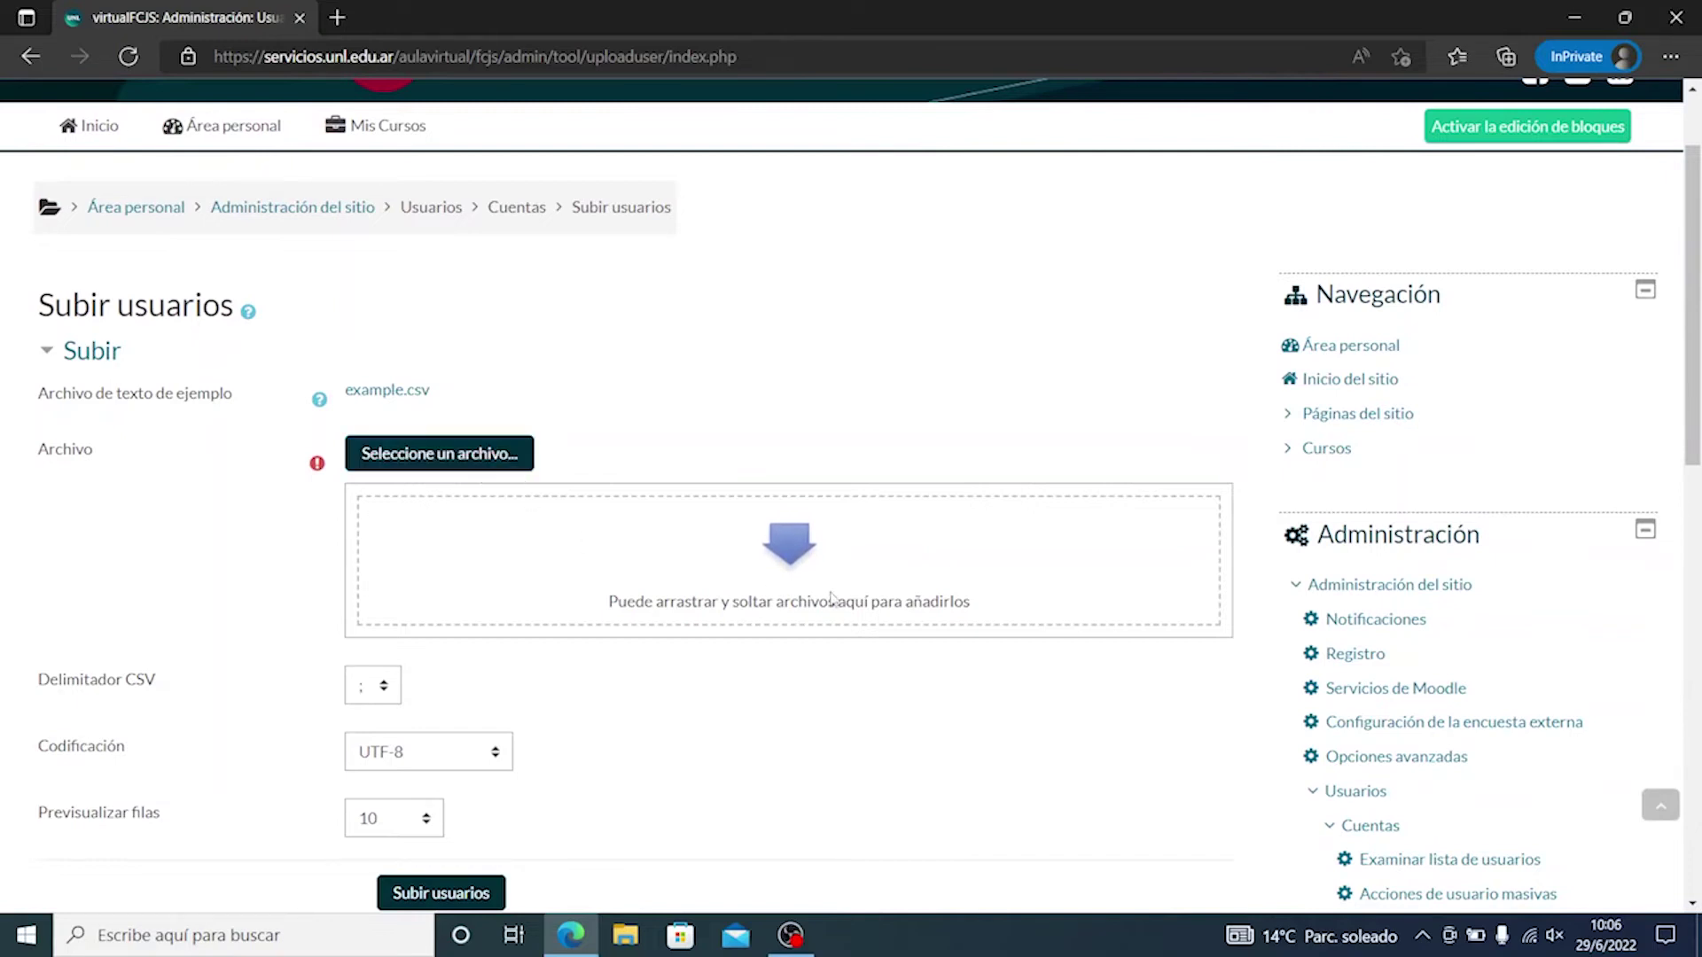
left_click_drag(747, 13, 1156, 56)
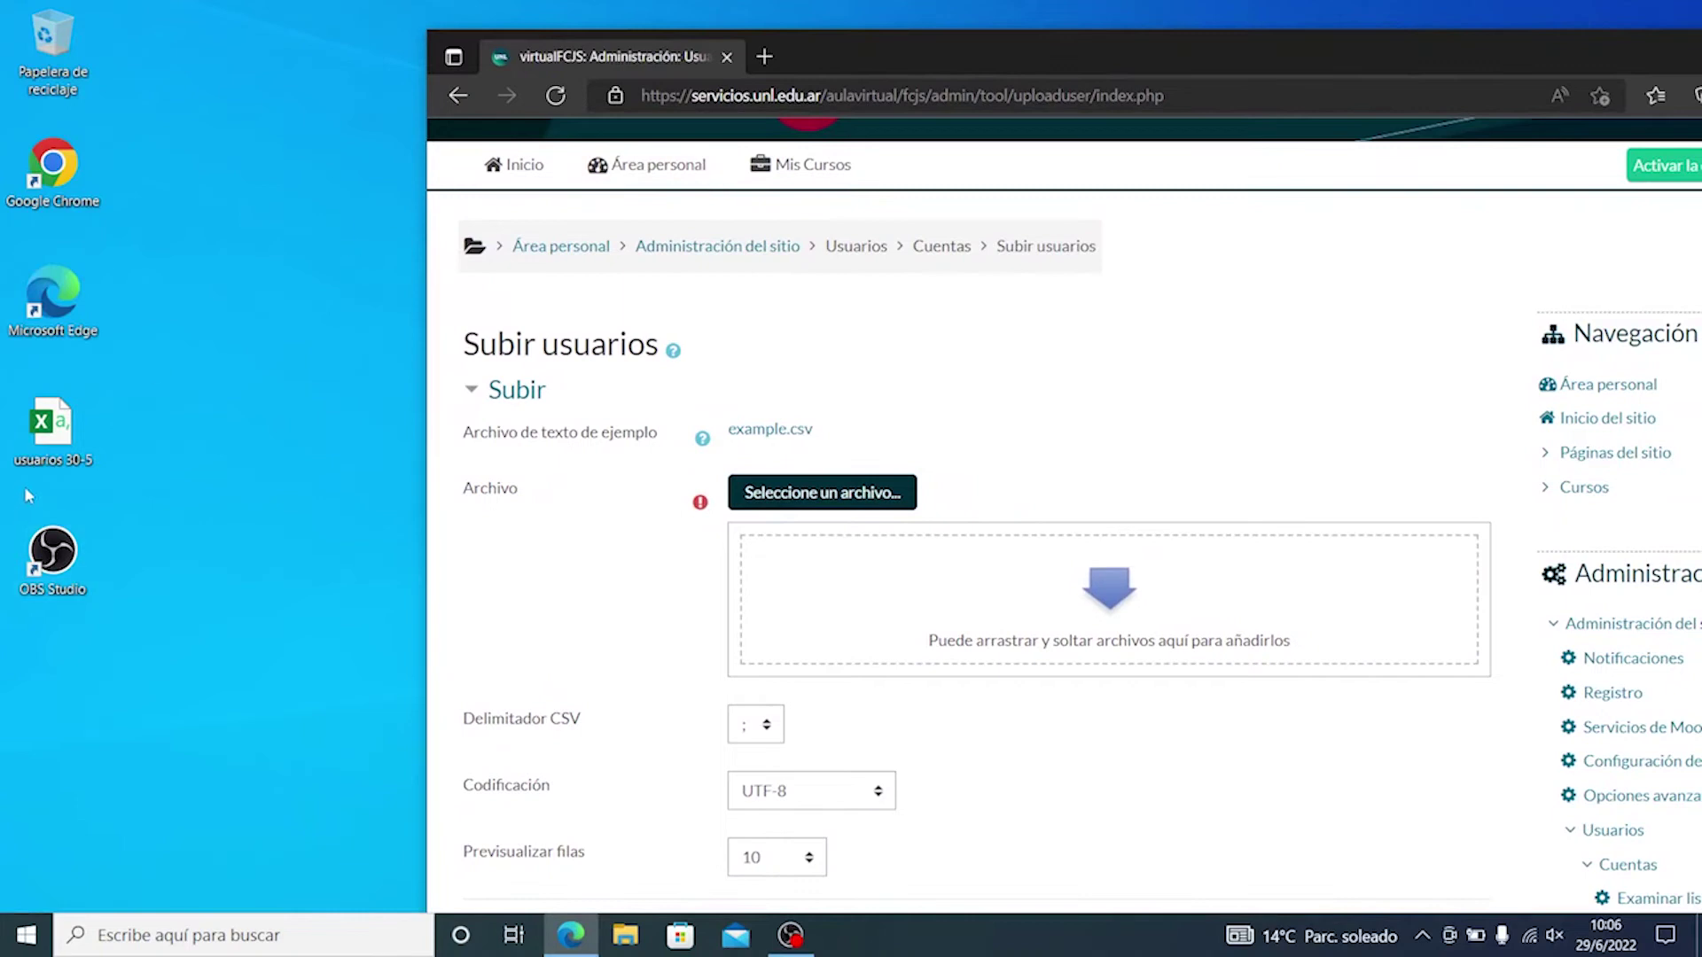
left_click_drag(53, 423, 1219, 593)
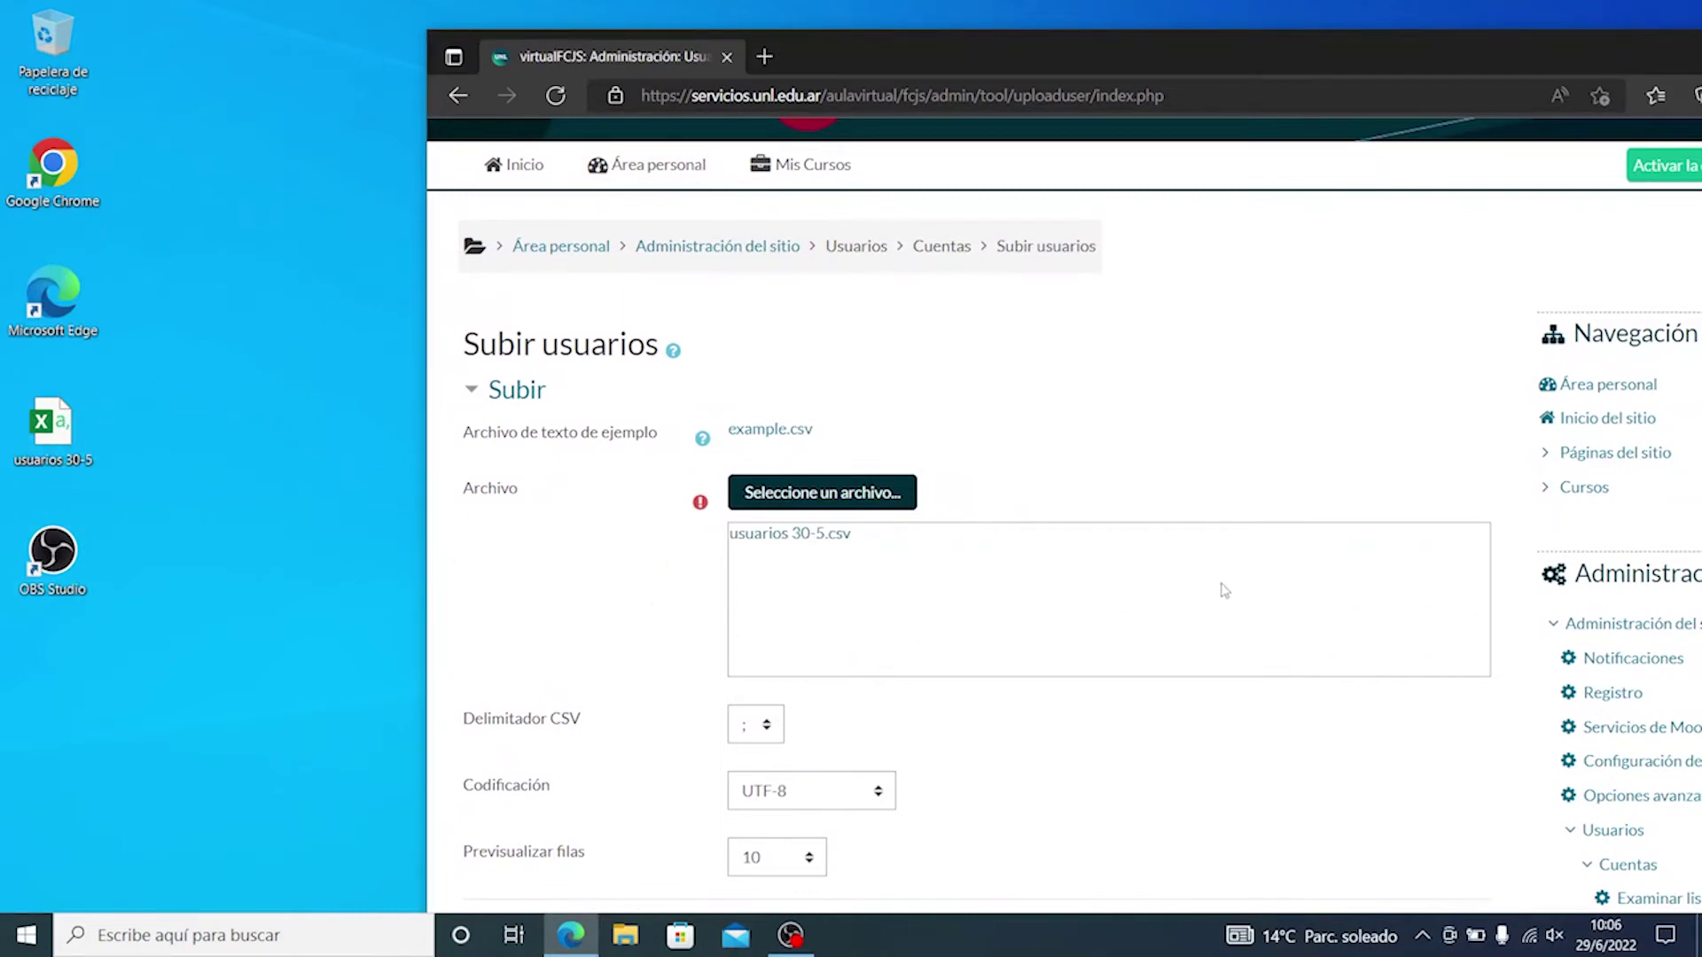
double_click(1000, 61)
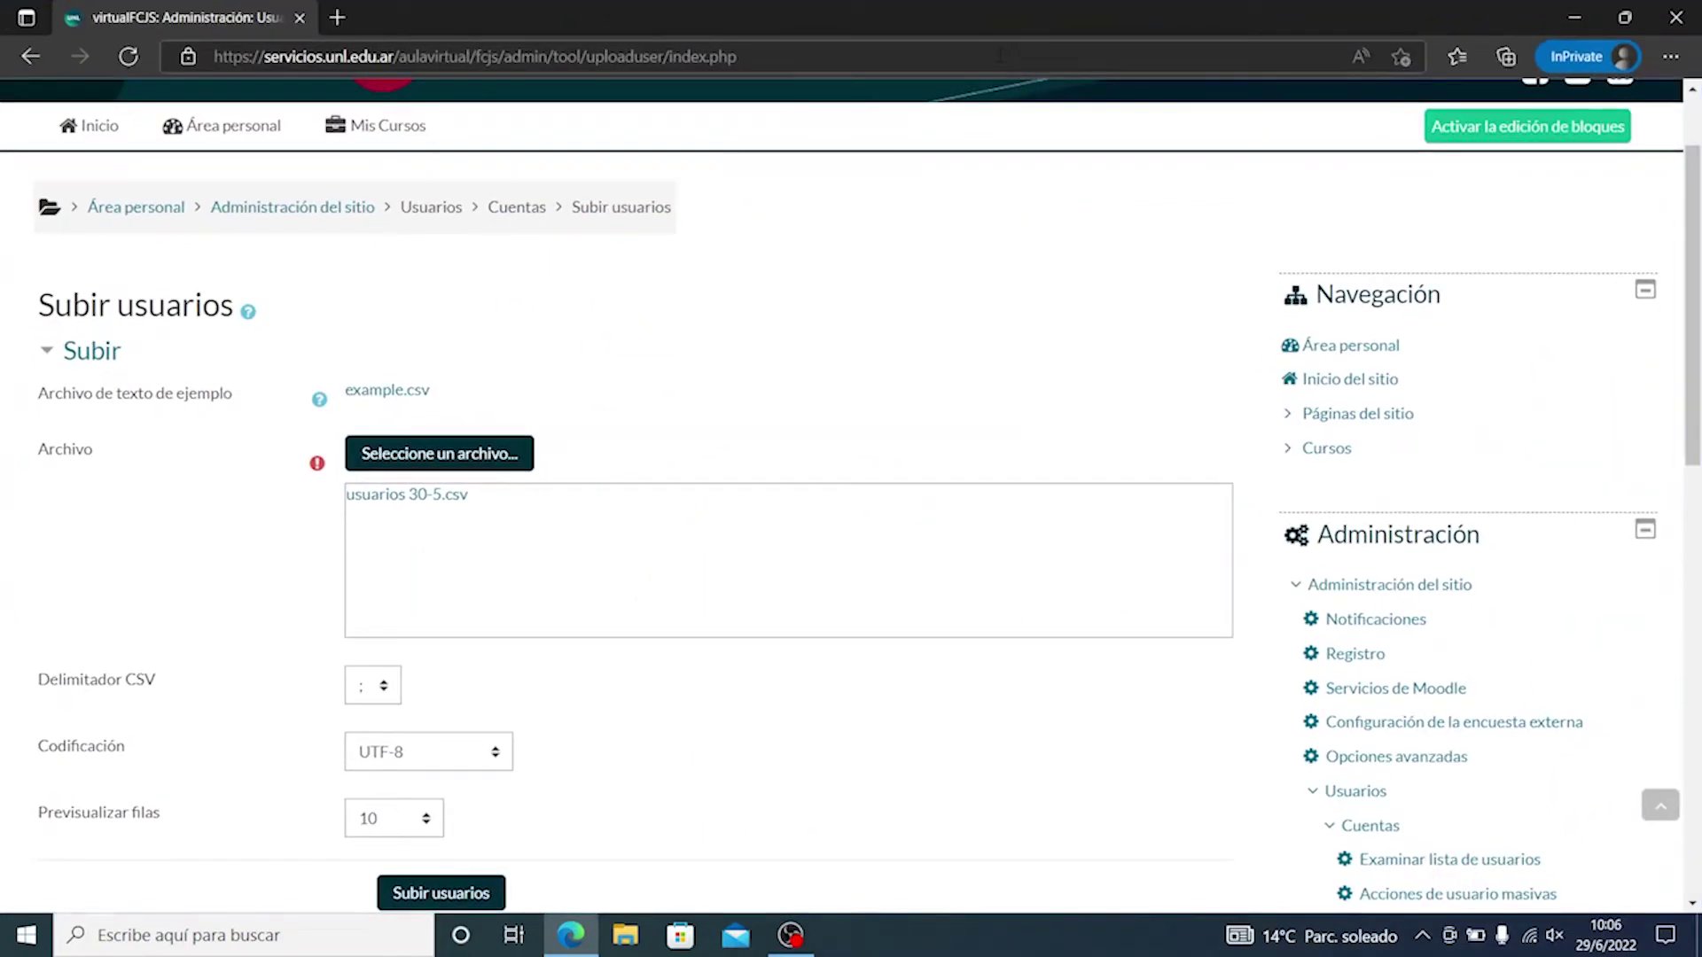
Step: Set the file encoding to ISO-8859-1 and the preview to 20 rows, and submit the file for preview
scroll(762, 638, "down", 3)
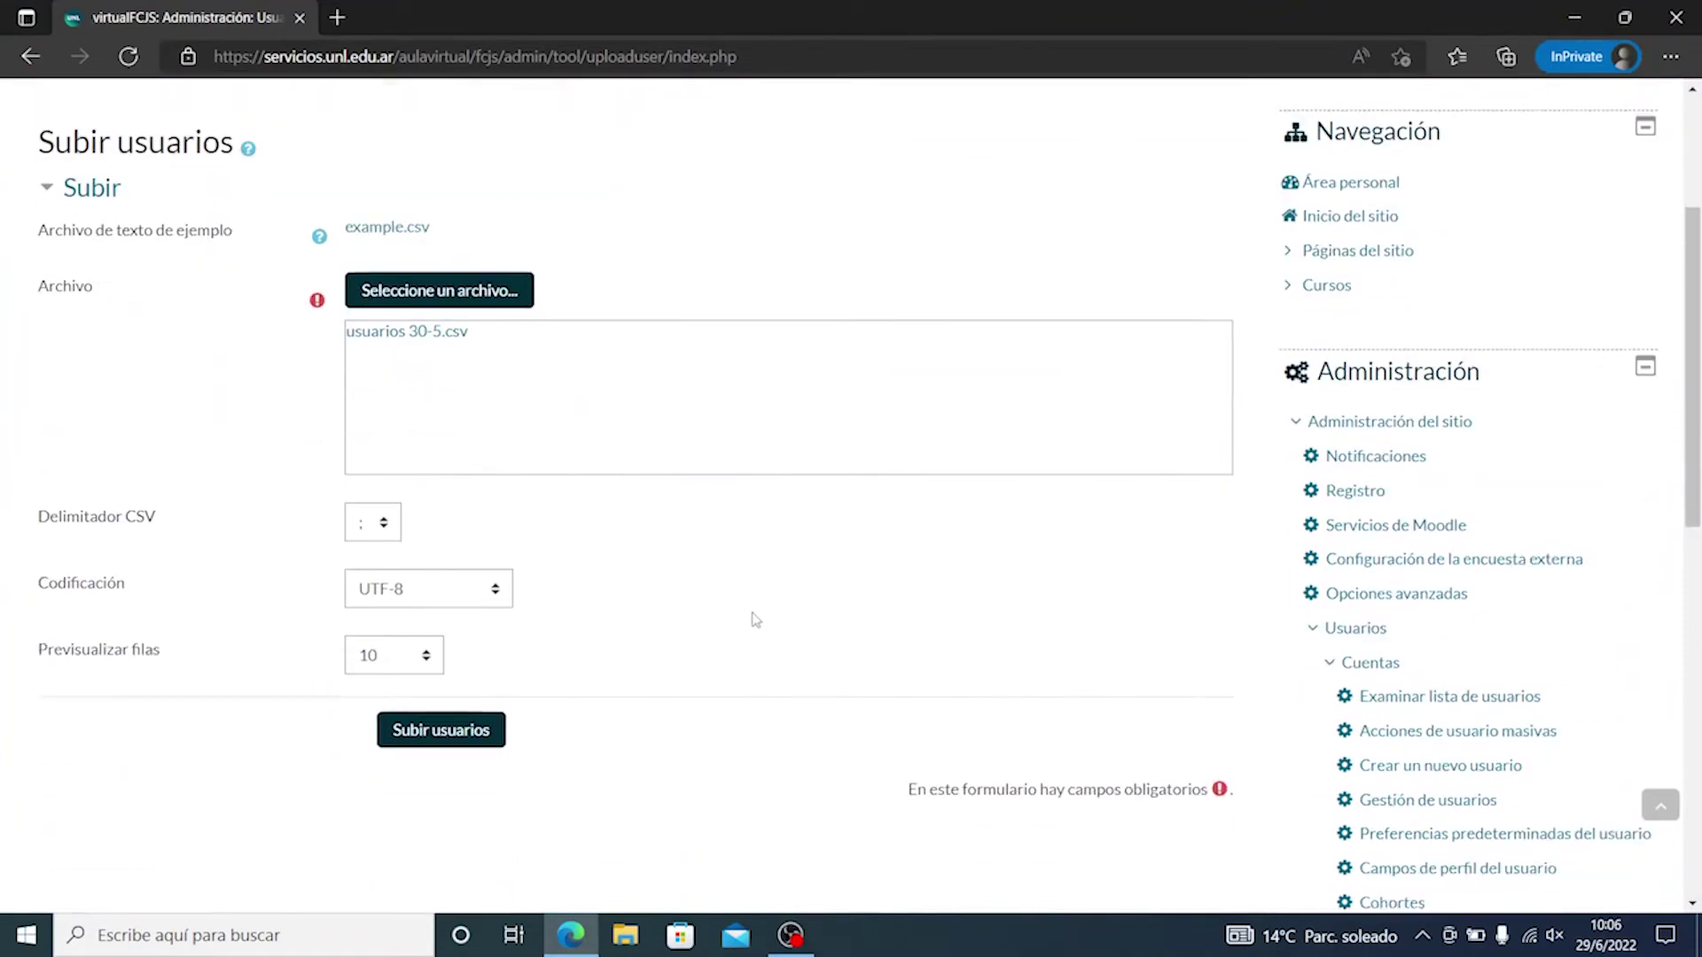
left_click(477, 505)
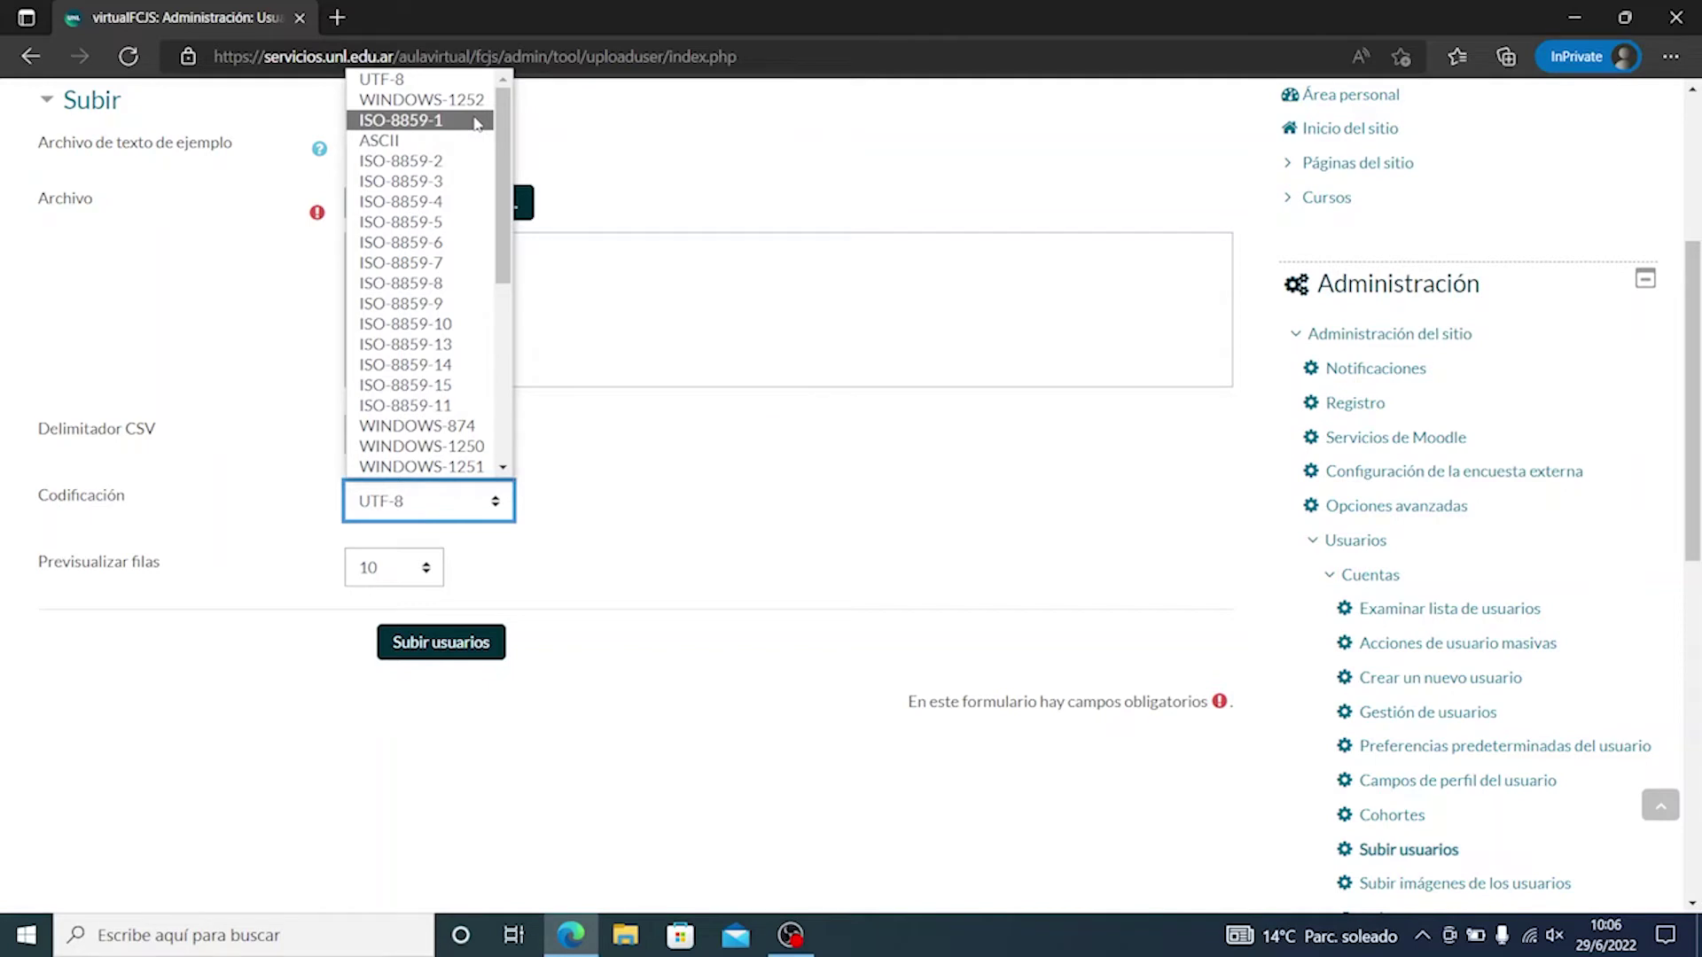
left_click(477, 123)
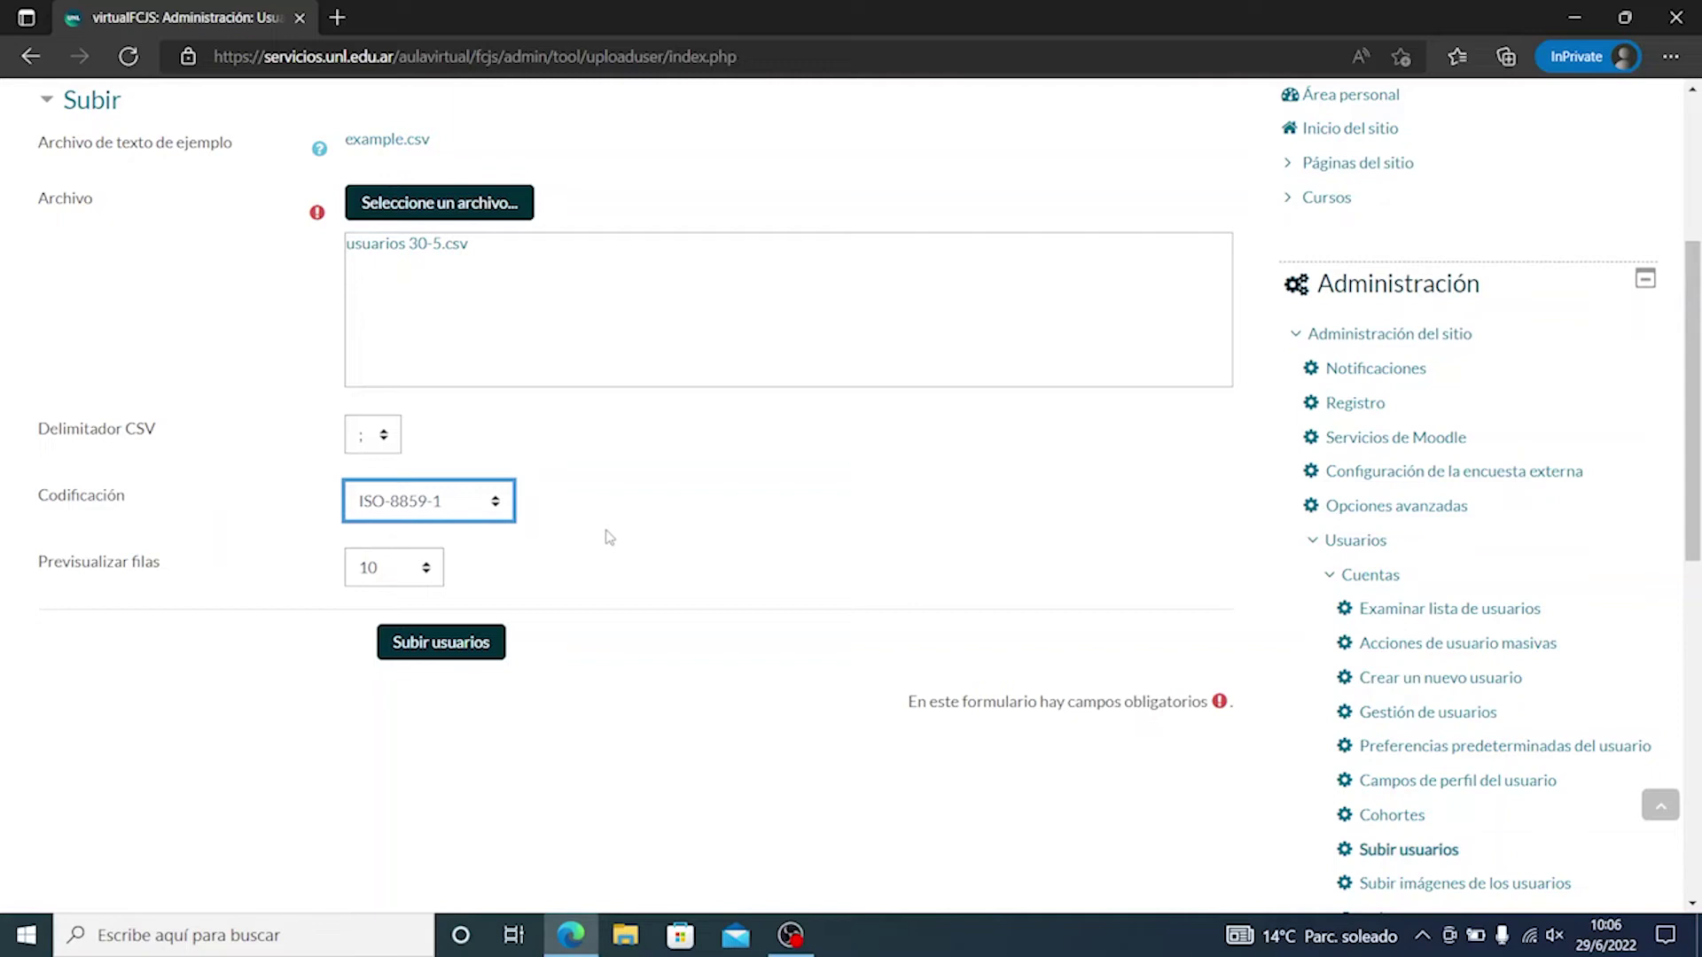
left_click(410, 578)
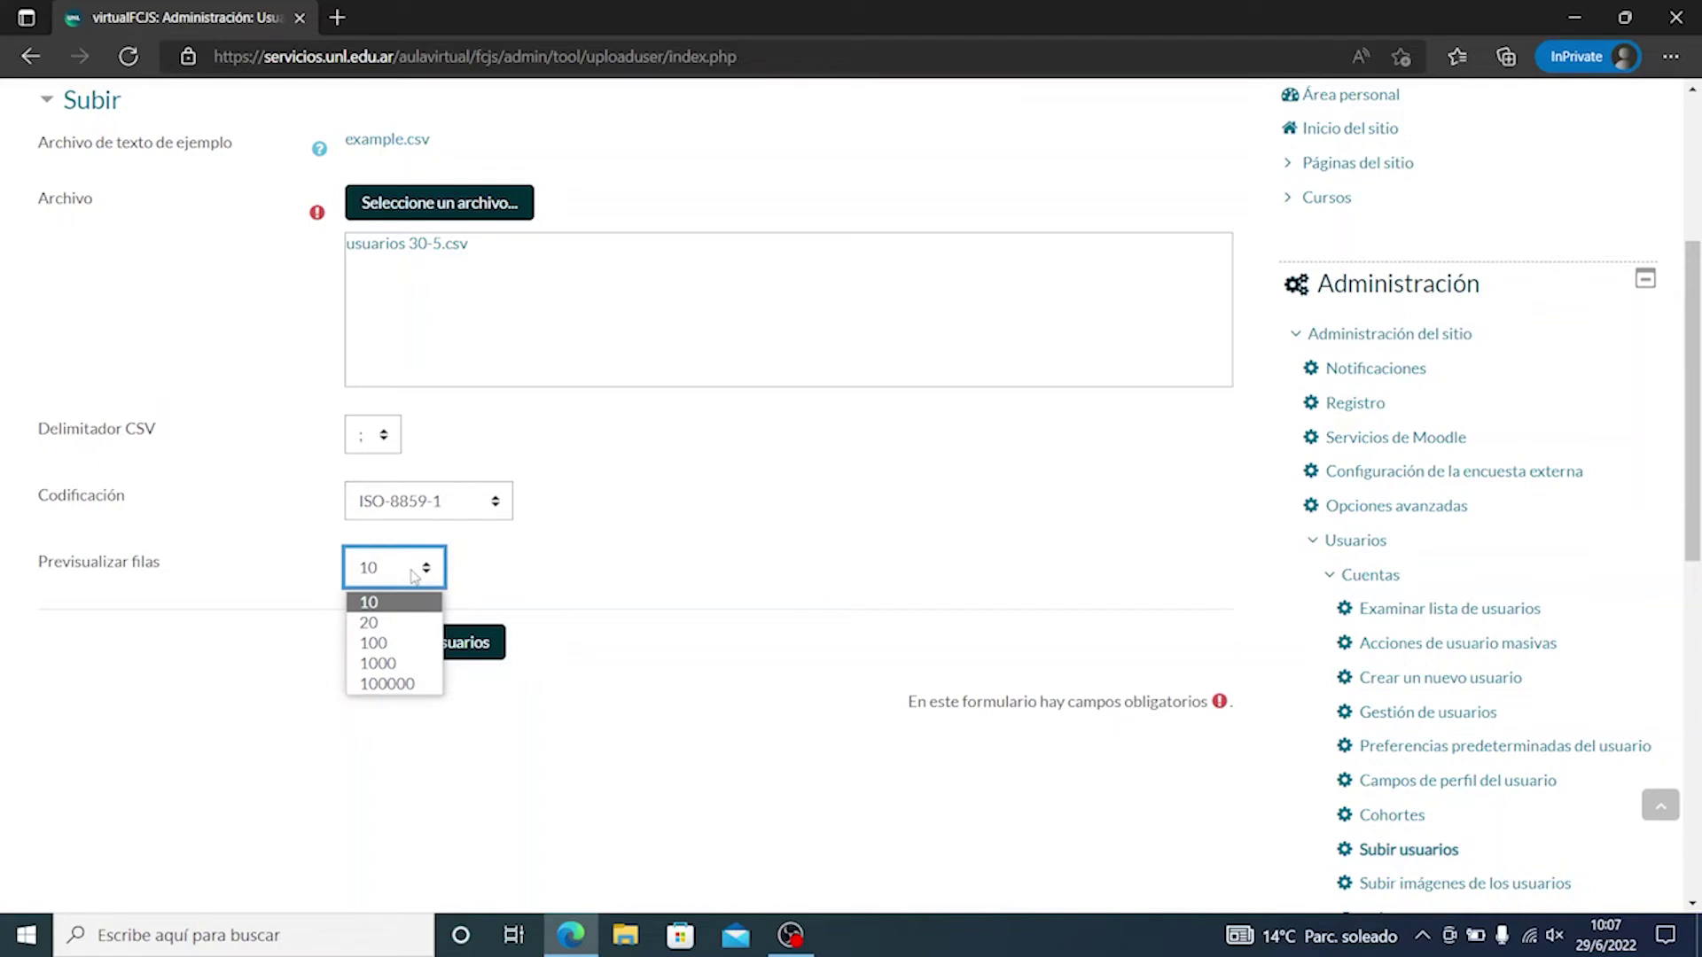
left_click(404, 625)
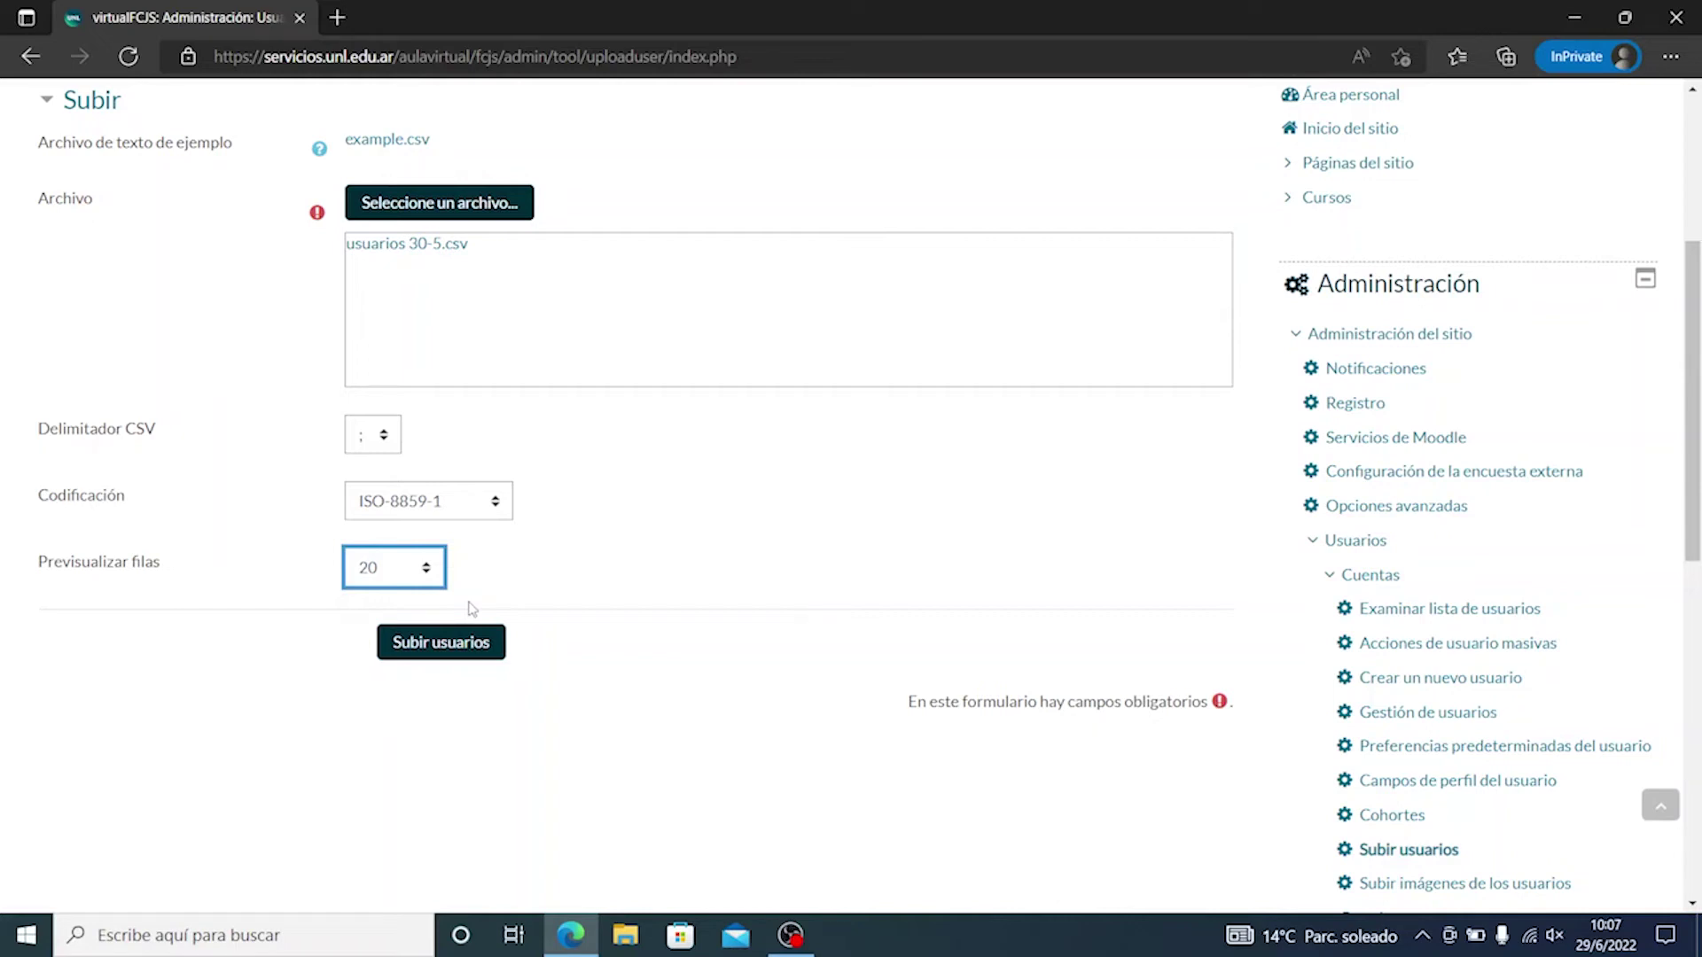
left_click(446, 645)
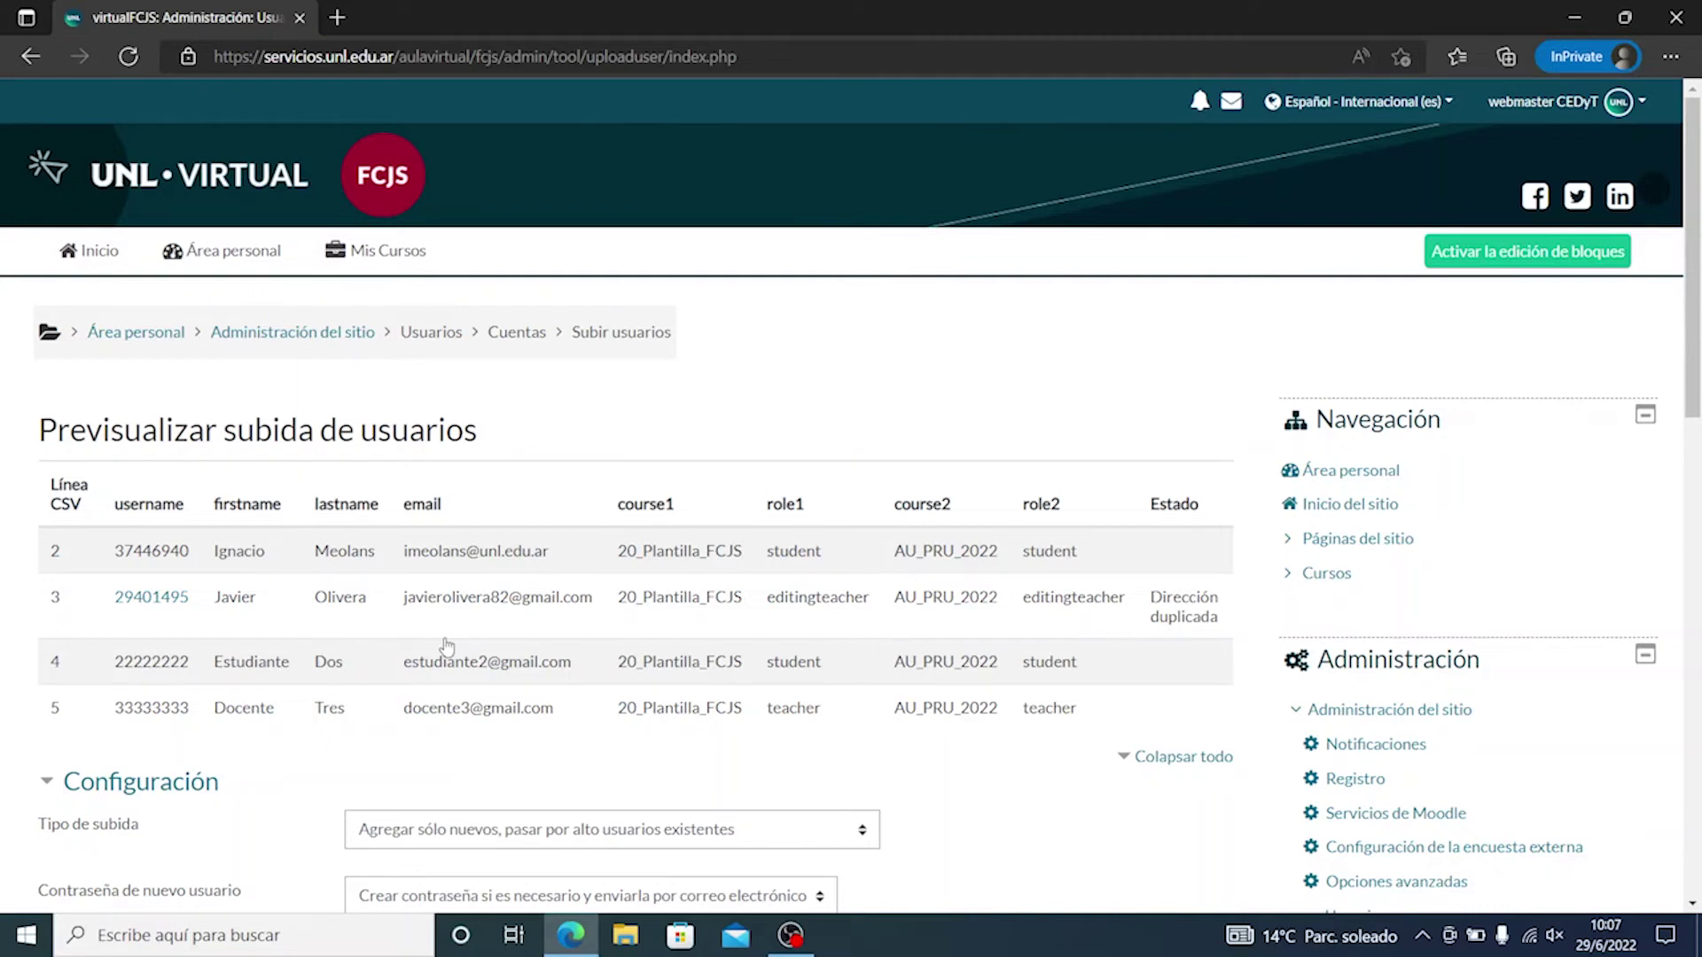
Step: Set the upload type (Tipo de subida) to Agregar nuevos y actualizar usuarios existentes
scroll(446, 647, "down", 1)
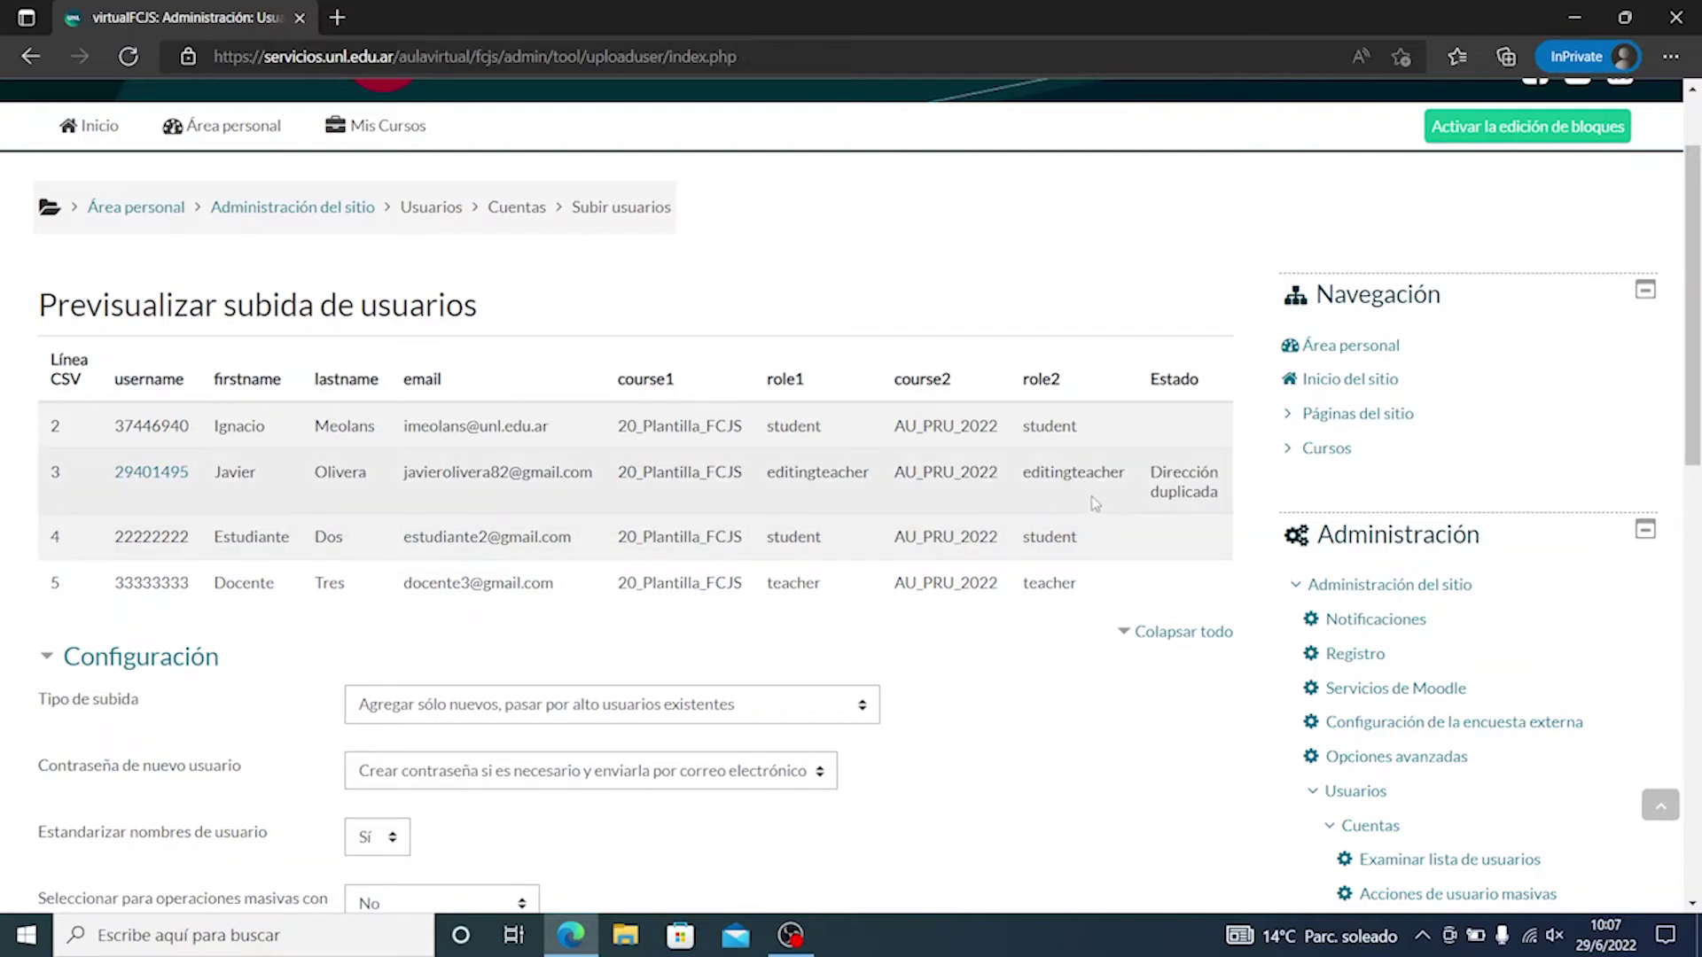
scroll(1098, 501, "down", 1)
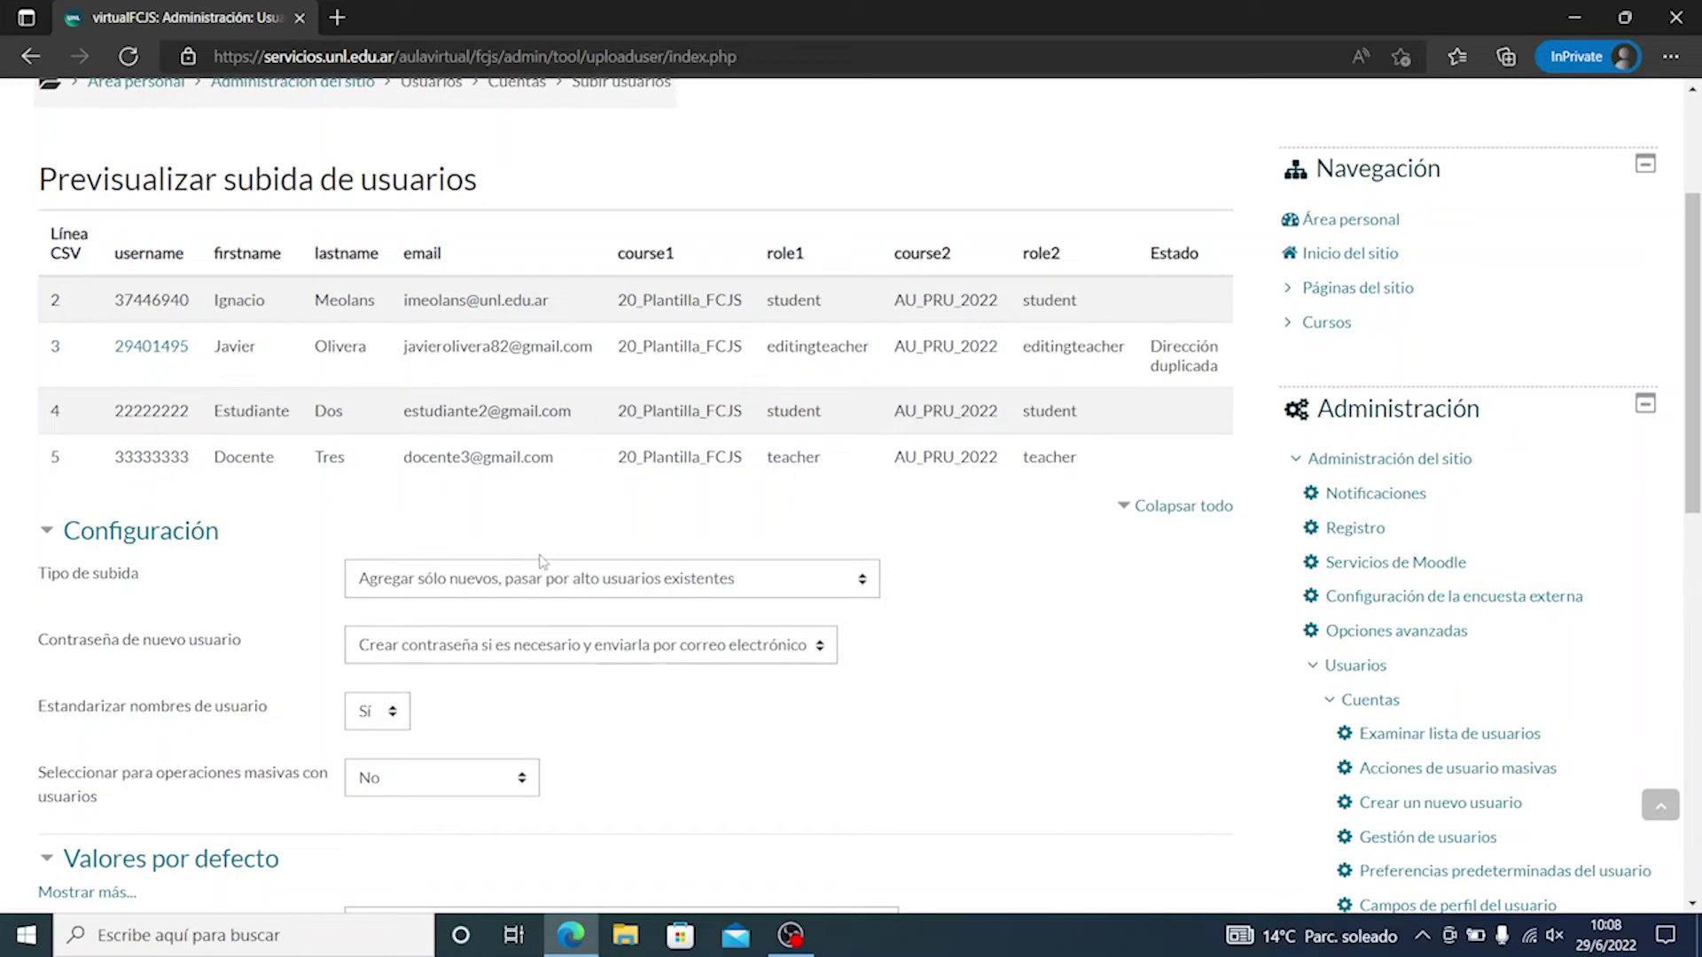
scroll(541, 562, "down", 1)
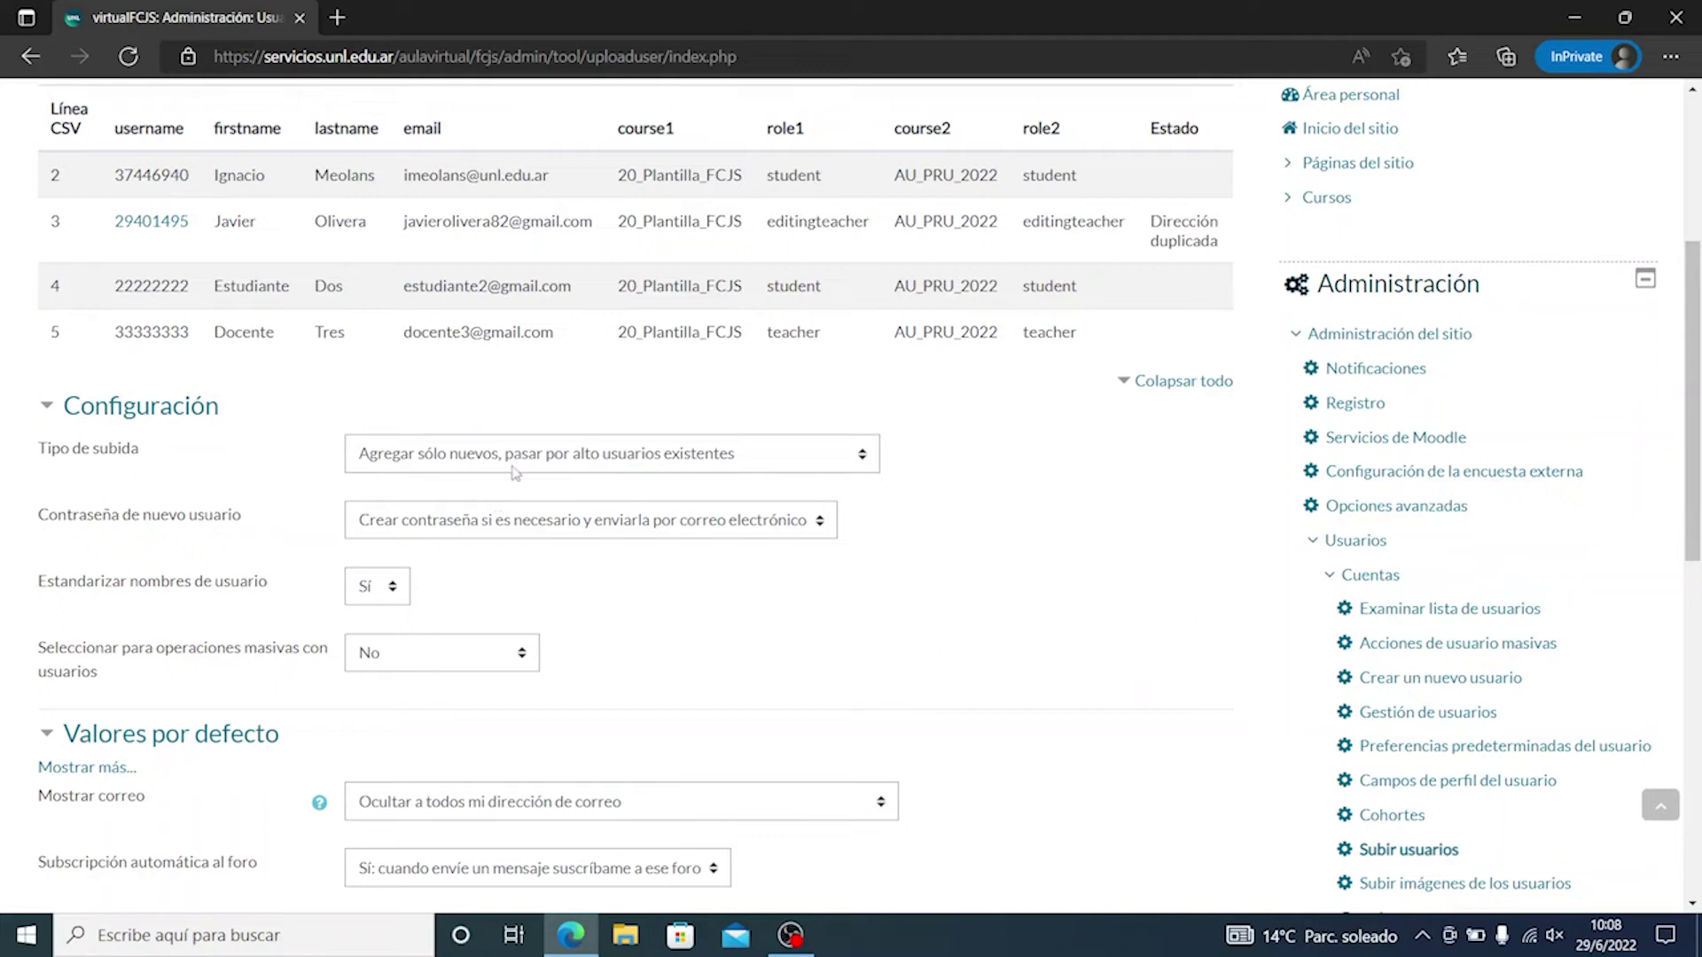
left_click(707, 463)
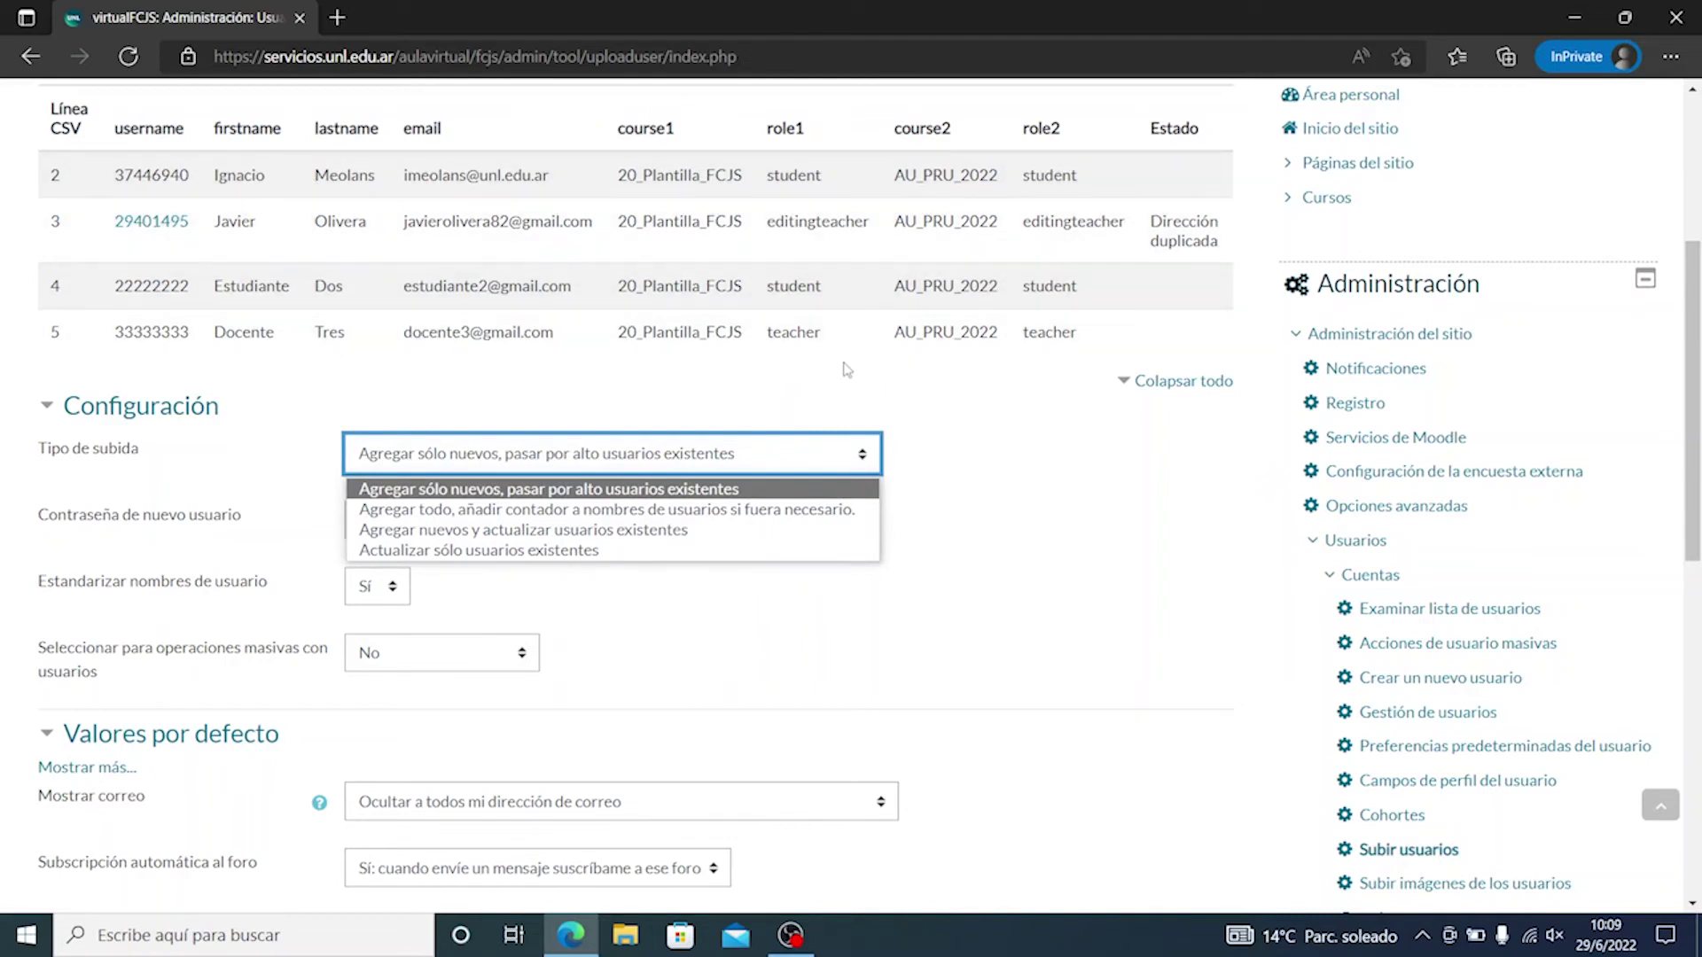
left_click(567, 530)
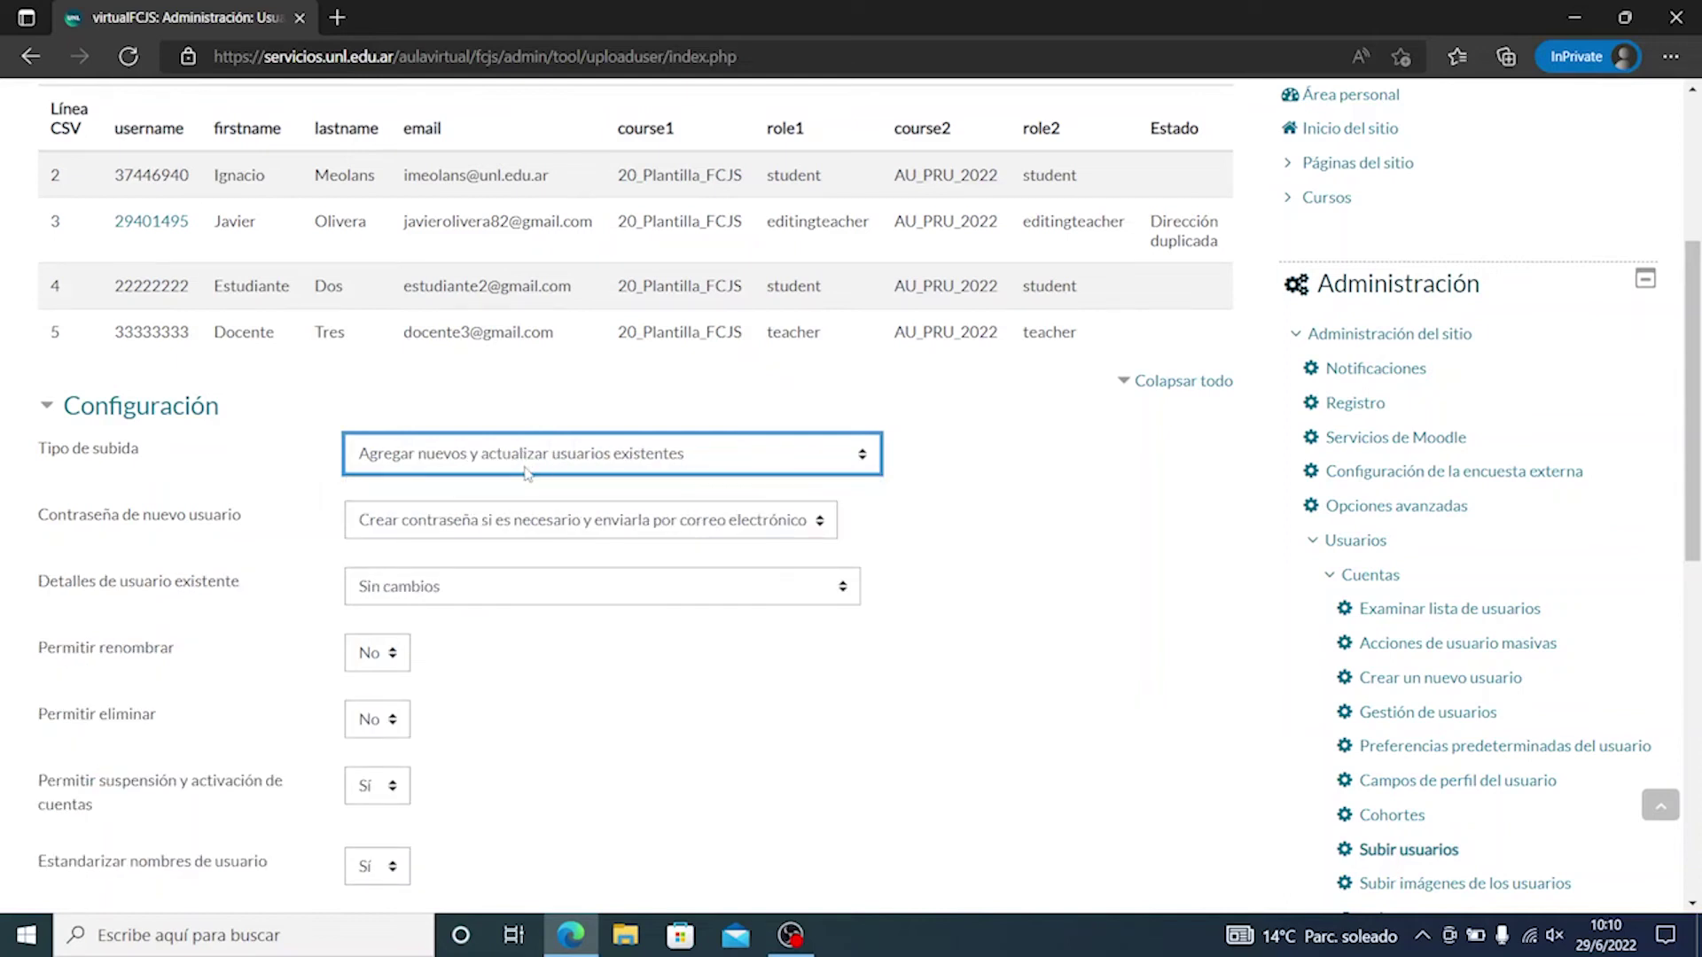
Step: Keep Crear contraseña si es necesario y enviarla por correo electrónico for new users' passwords and Sin cambios for existing user details
scroll(959, 524, "down", 1)
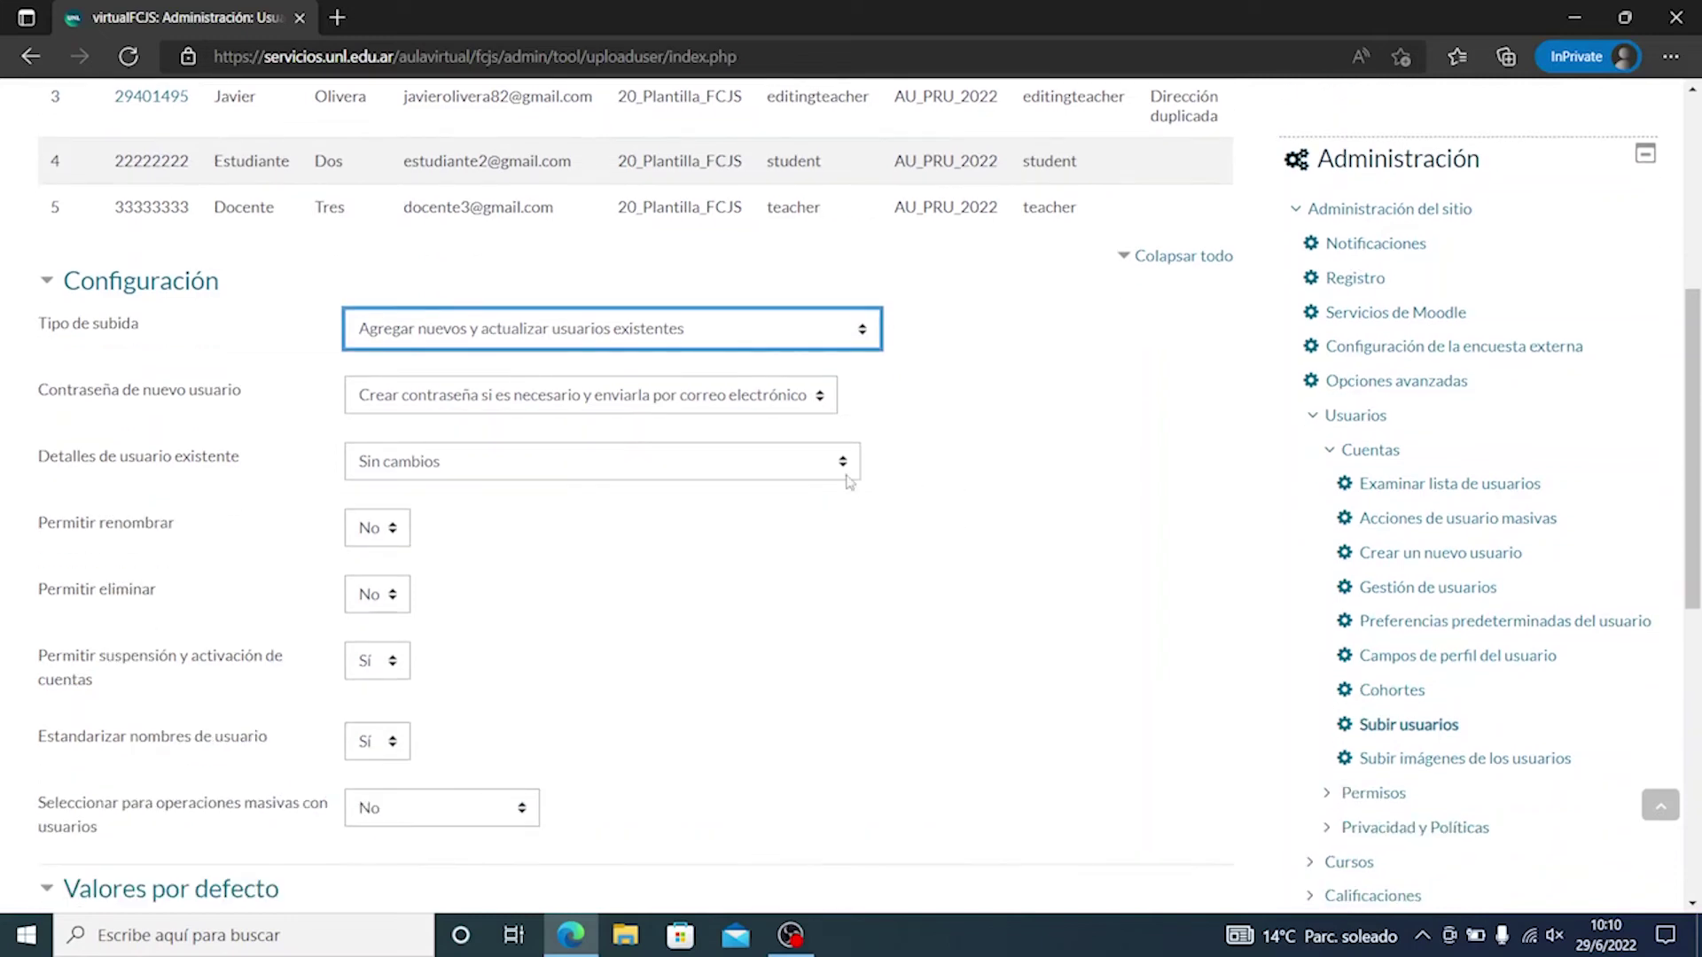
scroll(503, 529, "down", 1)
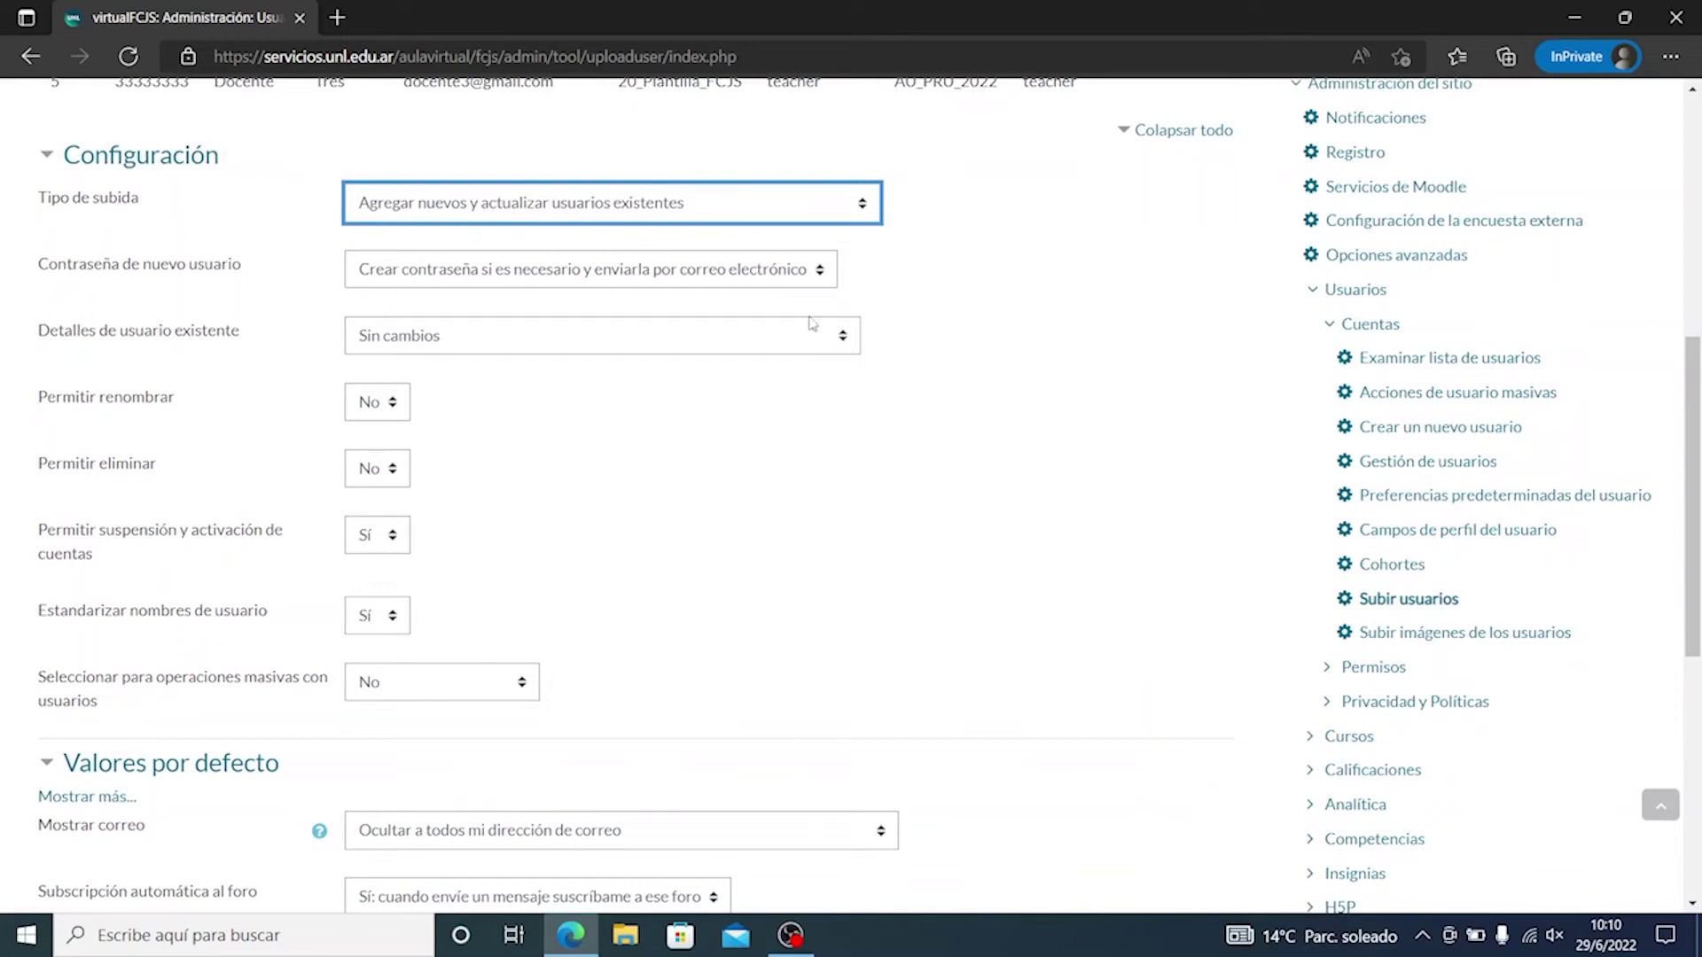
left_click(752, 280)
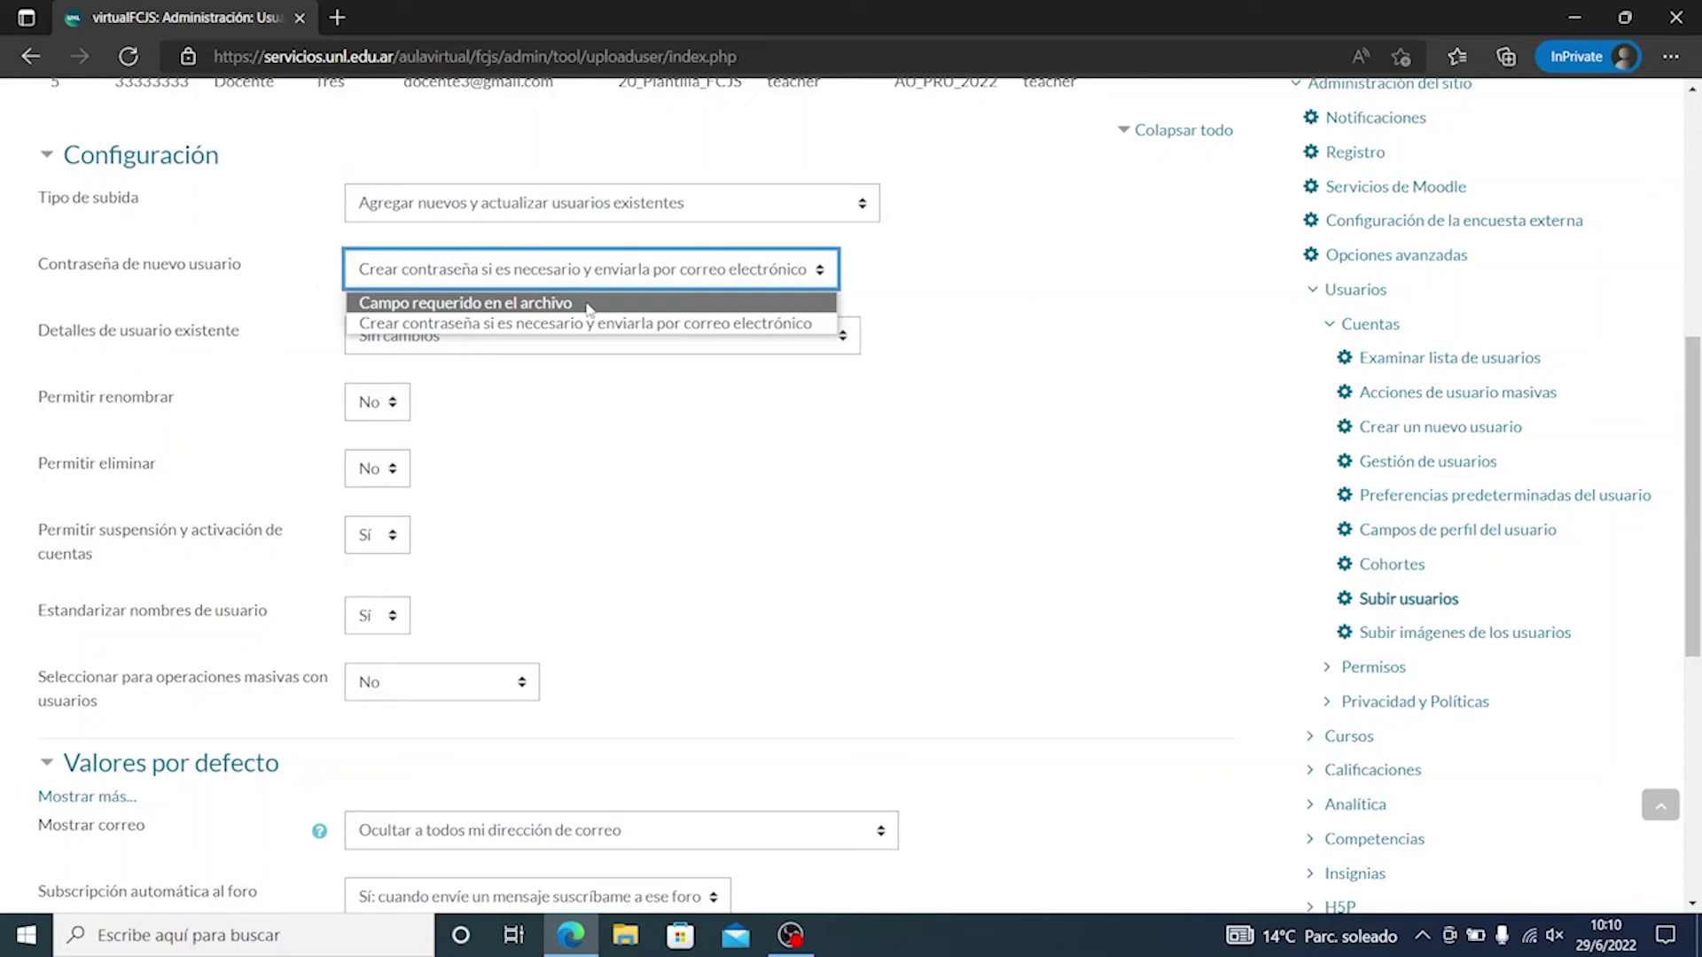
left_click(721, 324)
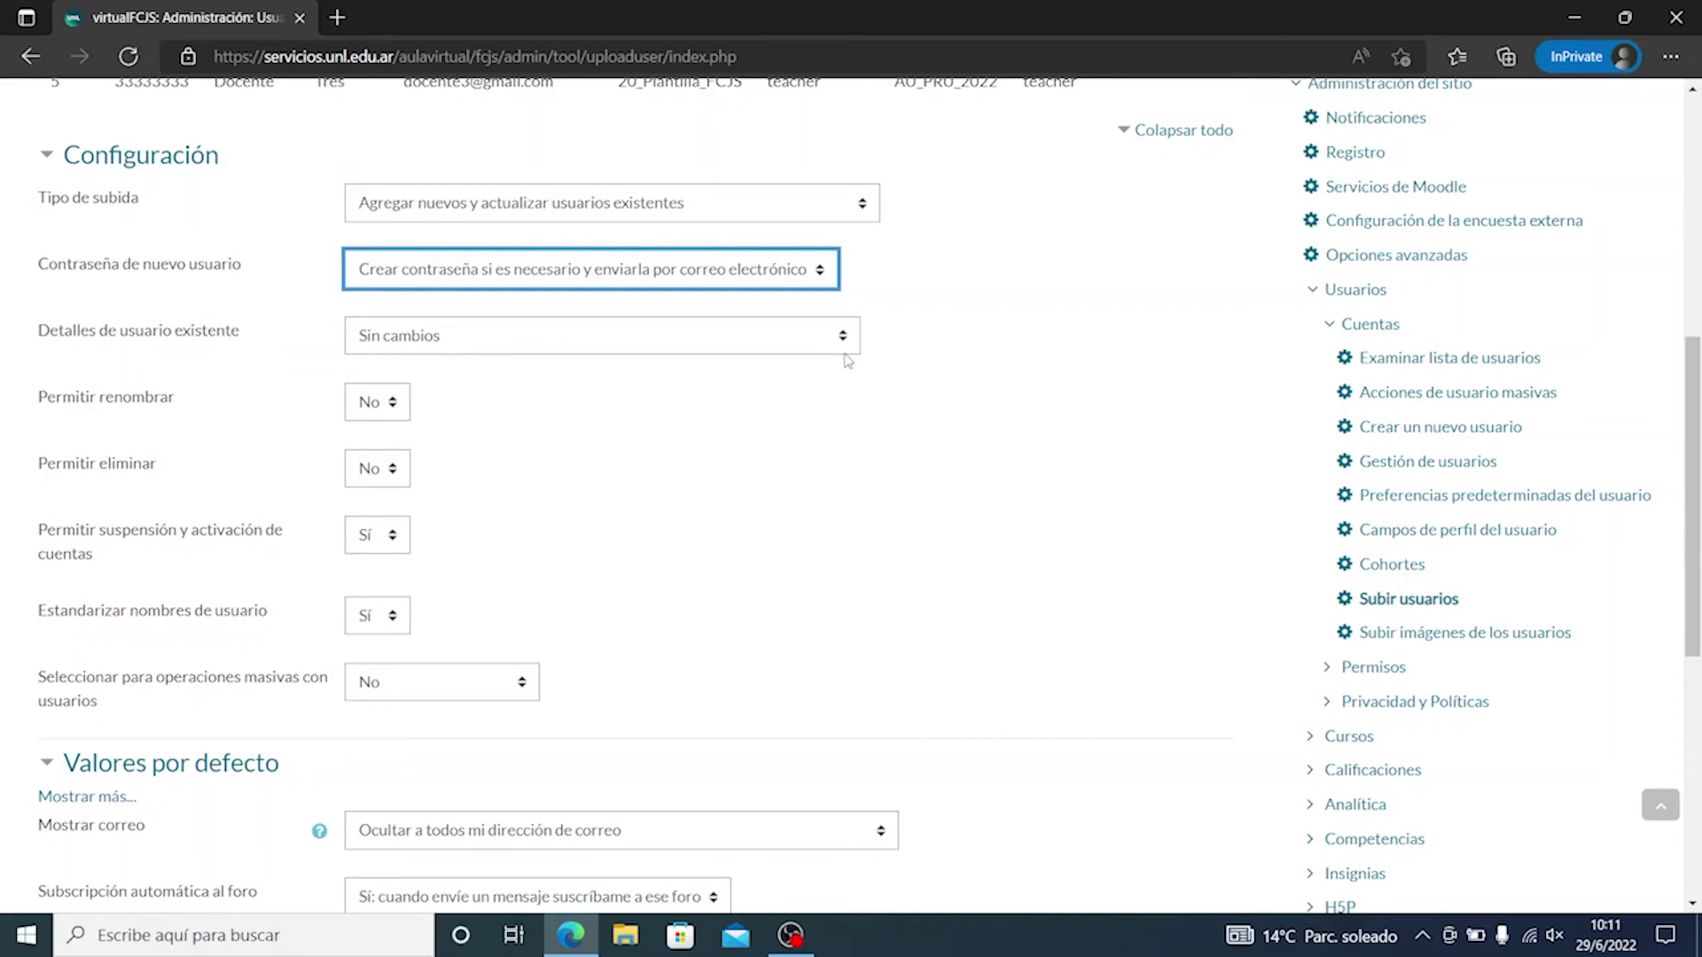
left_click(869, 395)
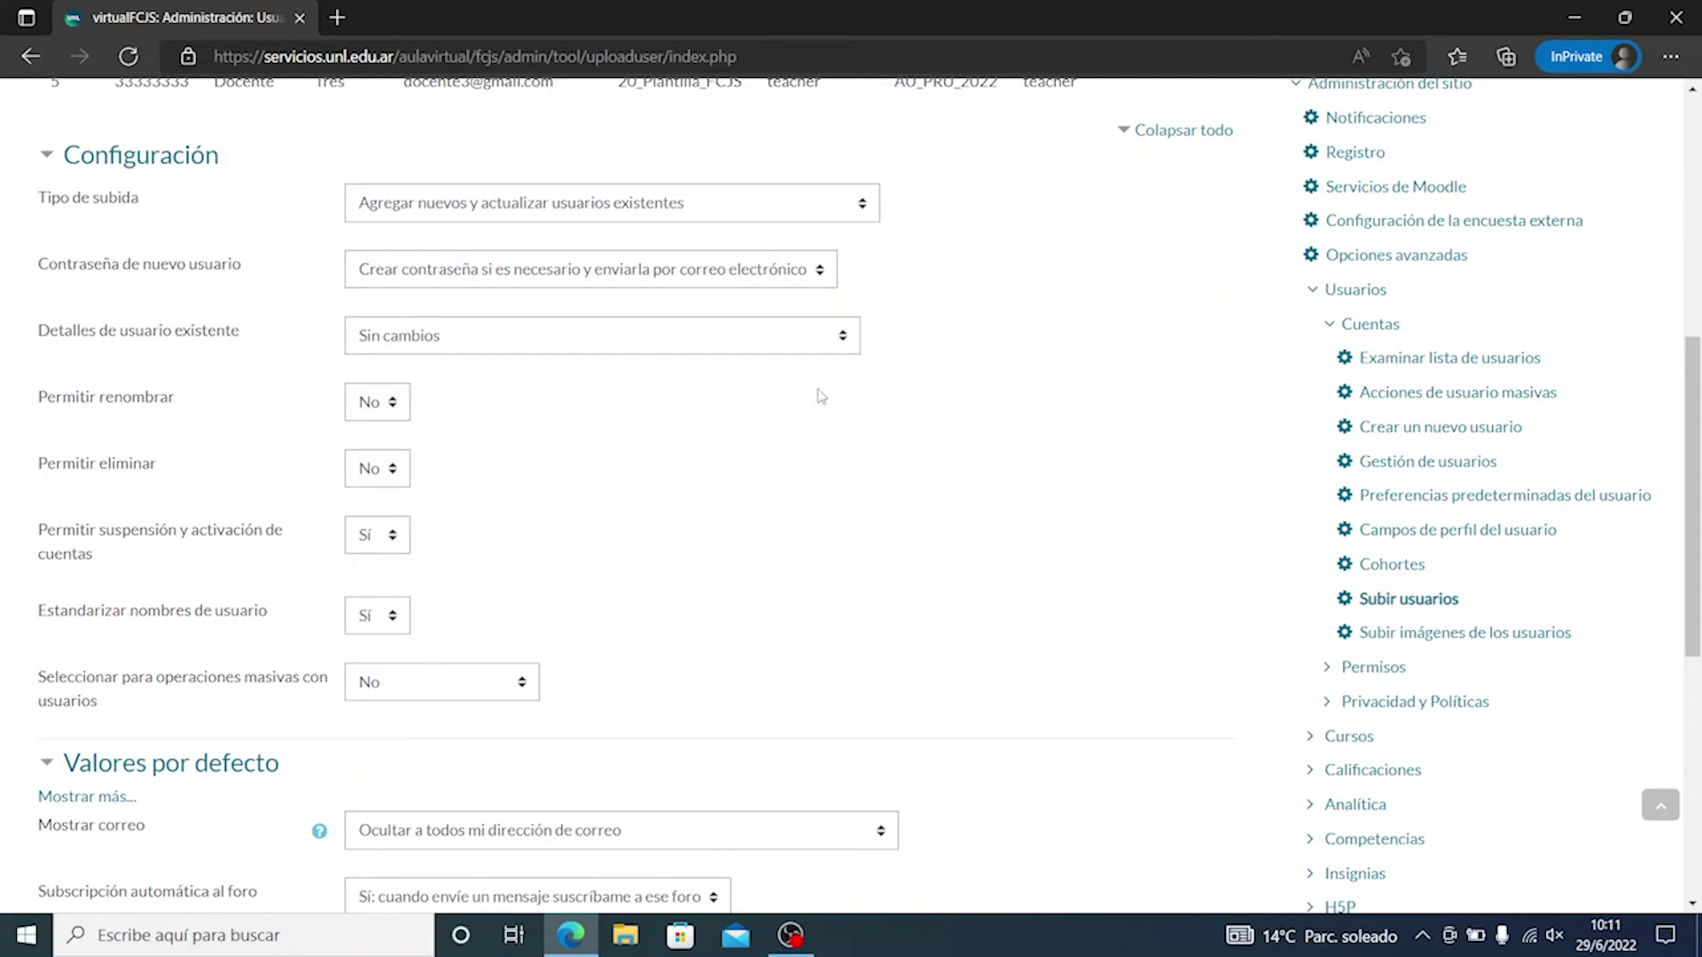
left_click(789, 340)
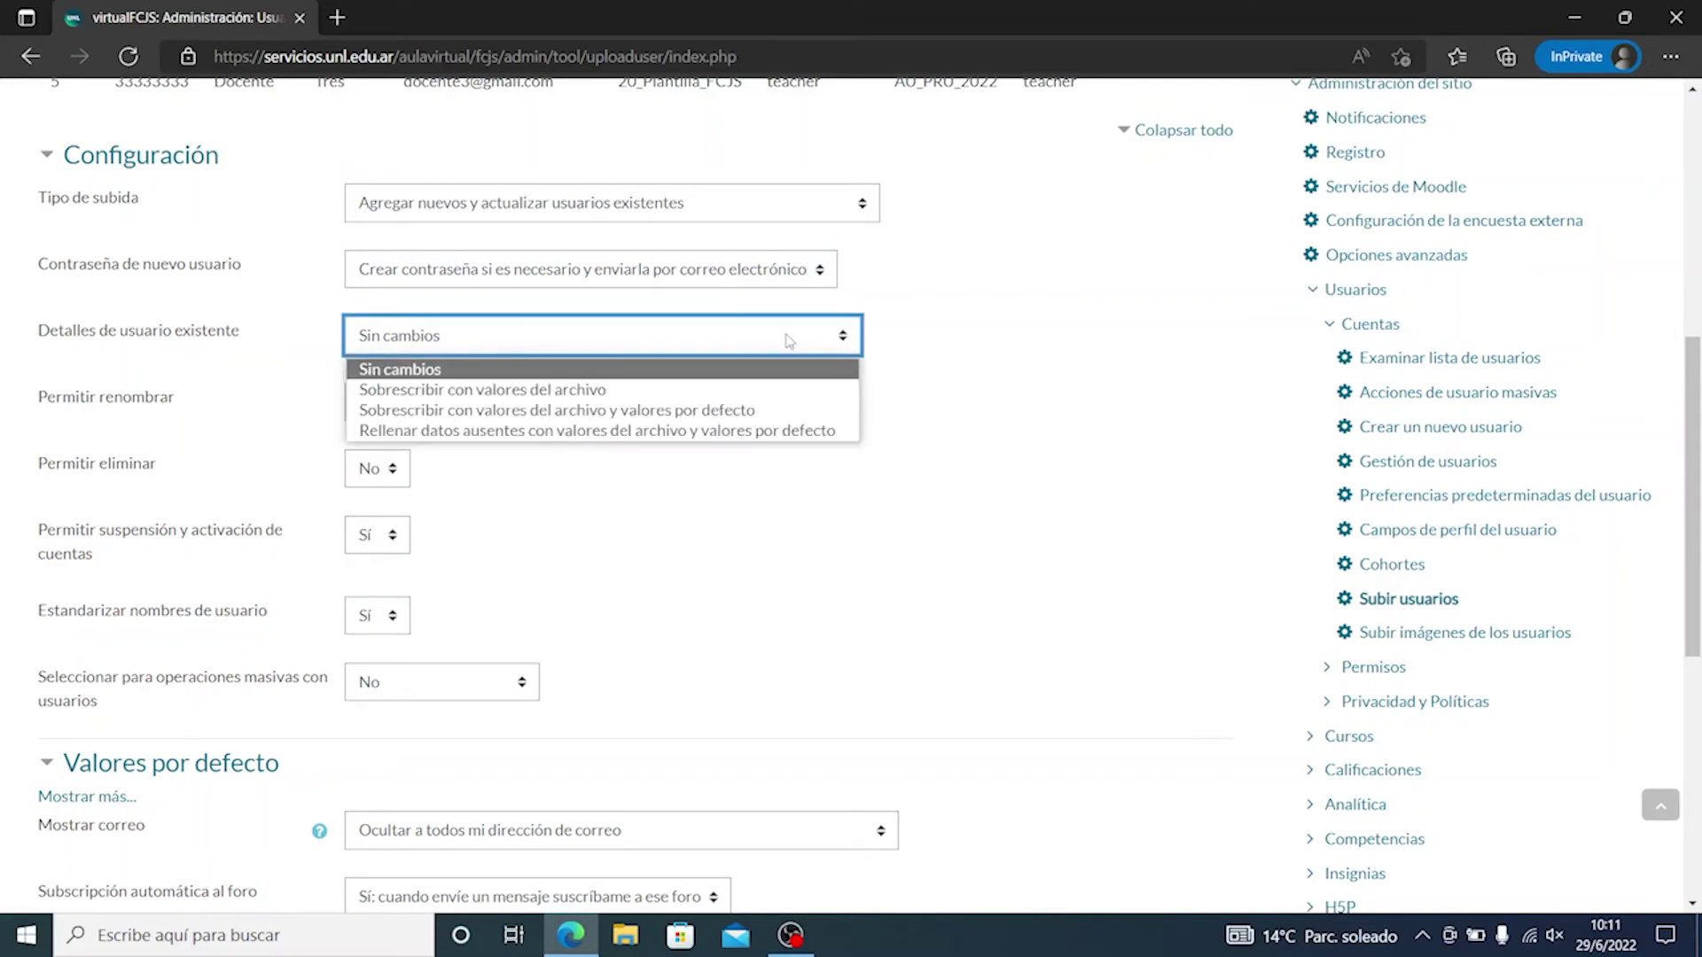
left_click(789, 340)
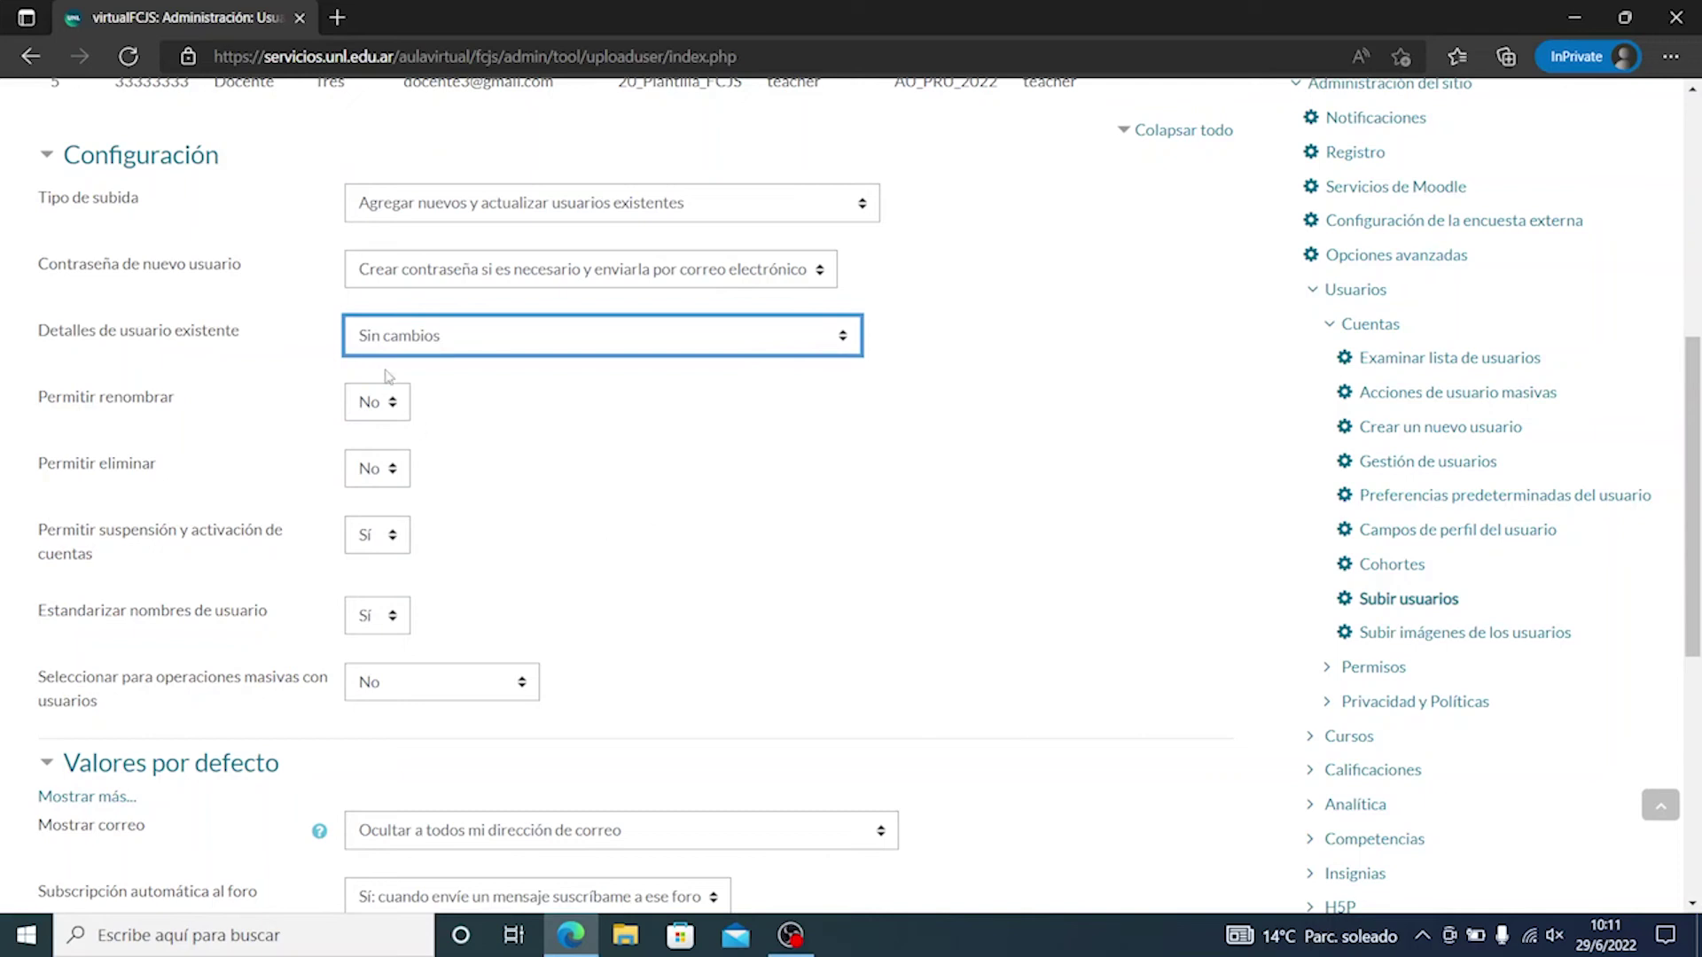
Step: Expand the additional settings of the Valores por defecto section
scroll(365, 427, "down", 1)
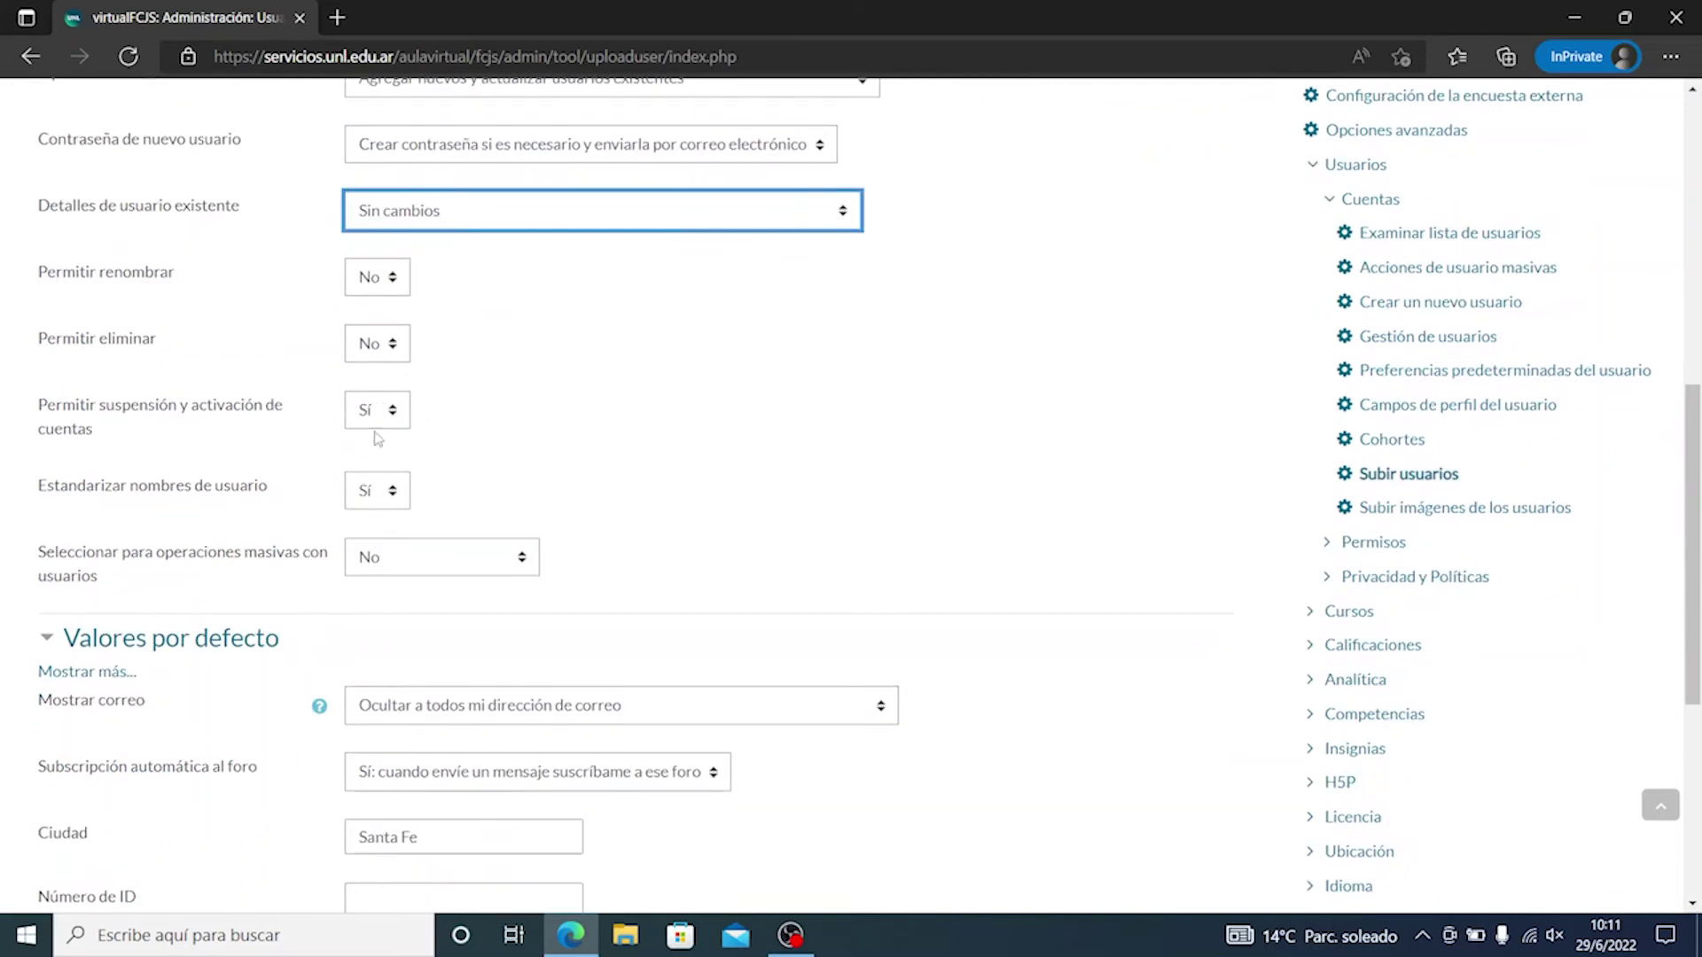
scroll(390, 497, "down", 2)
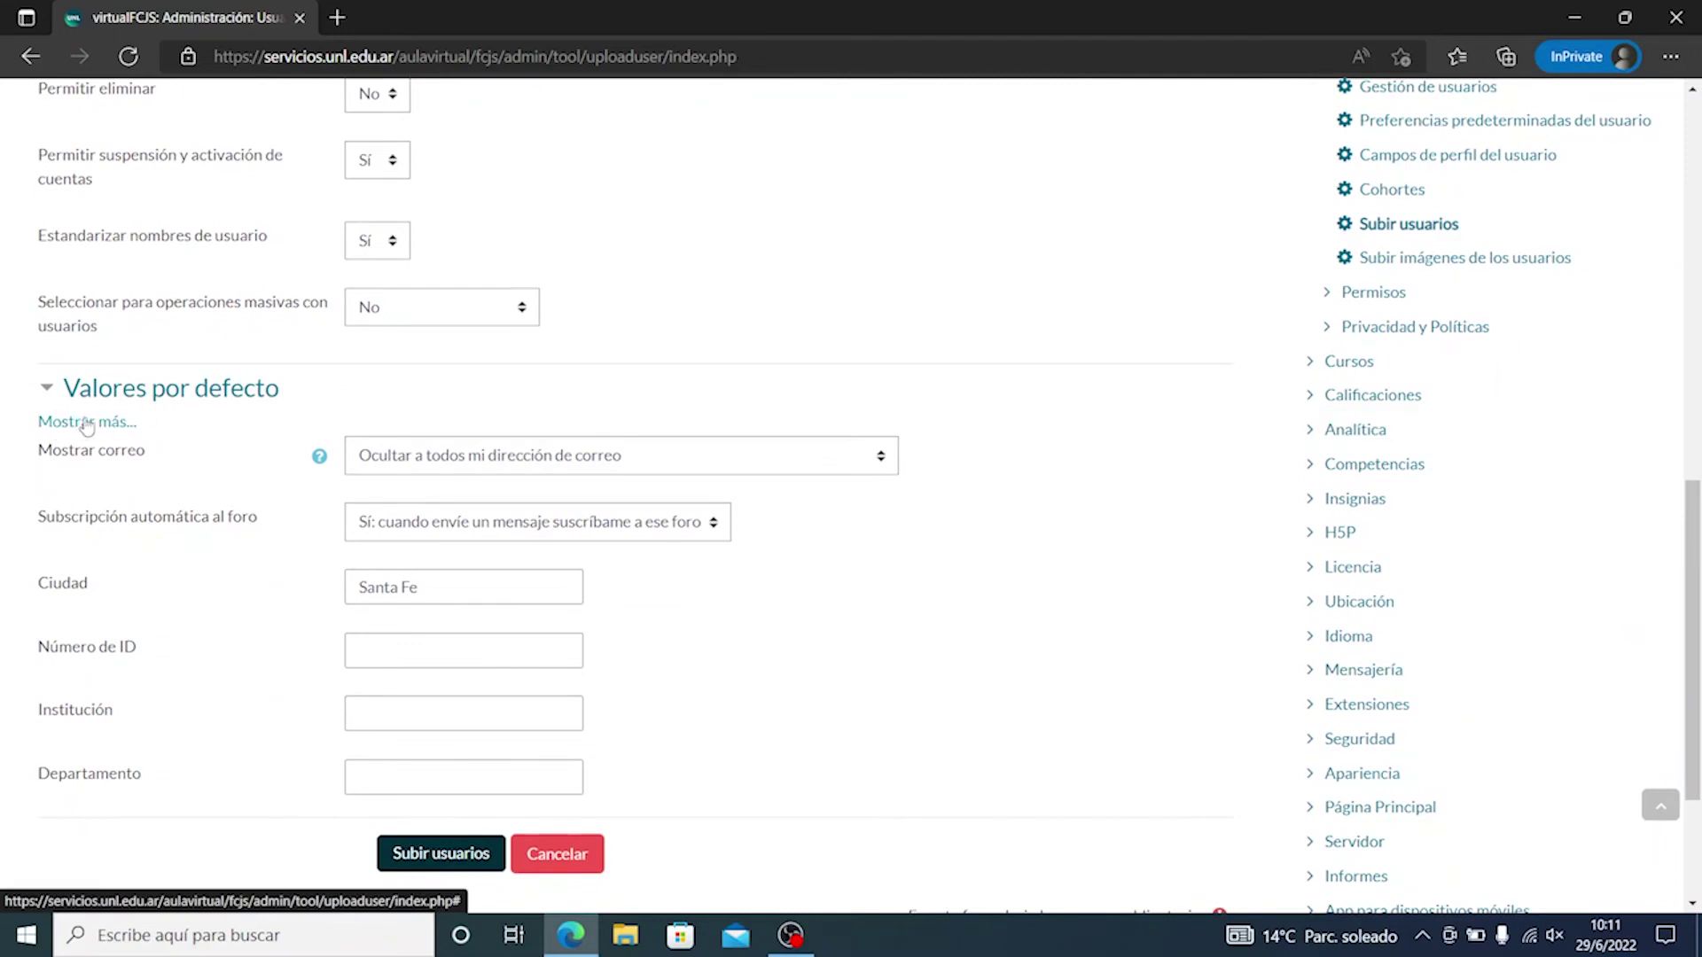
left_click(133, 424)
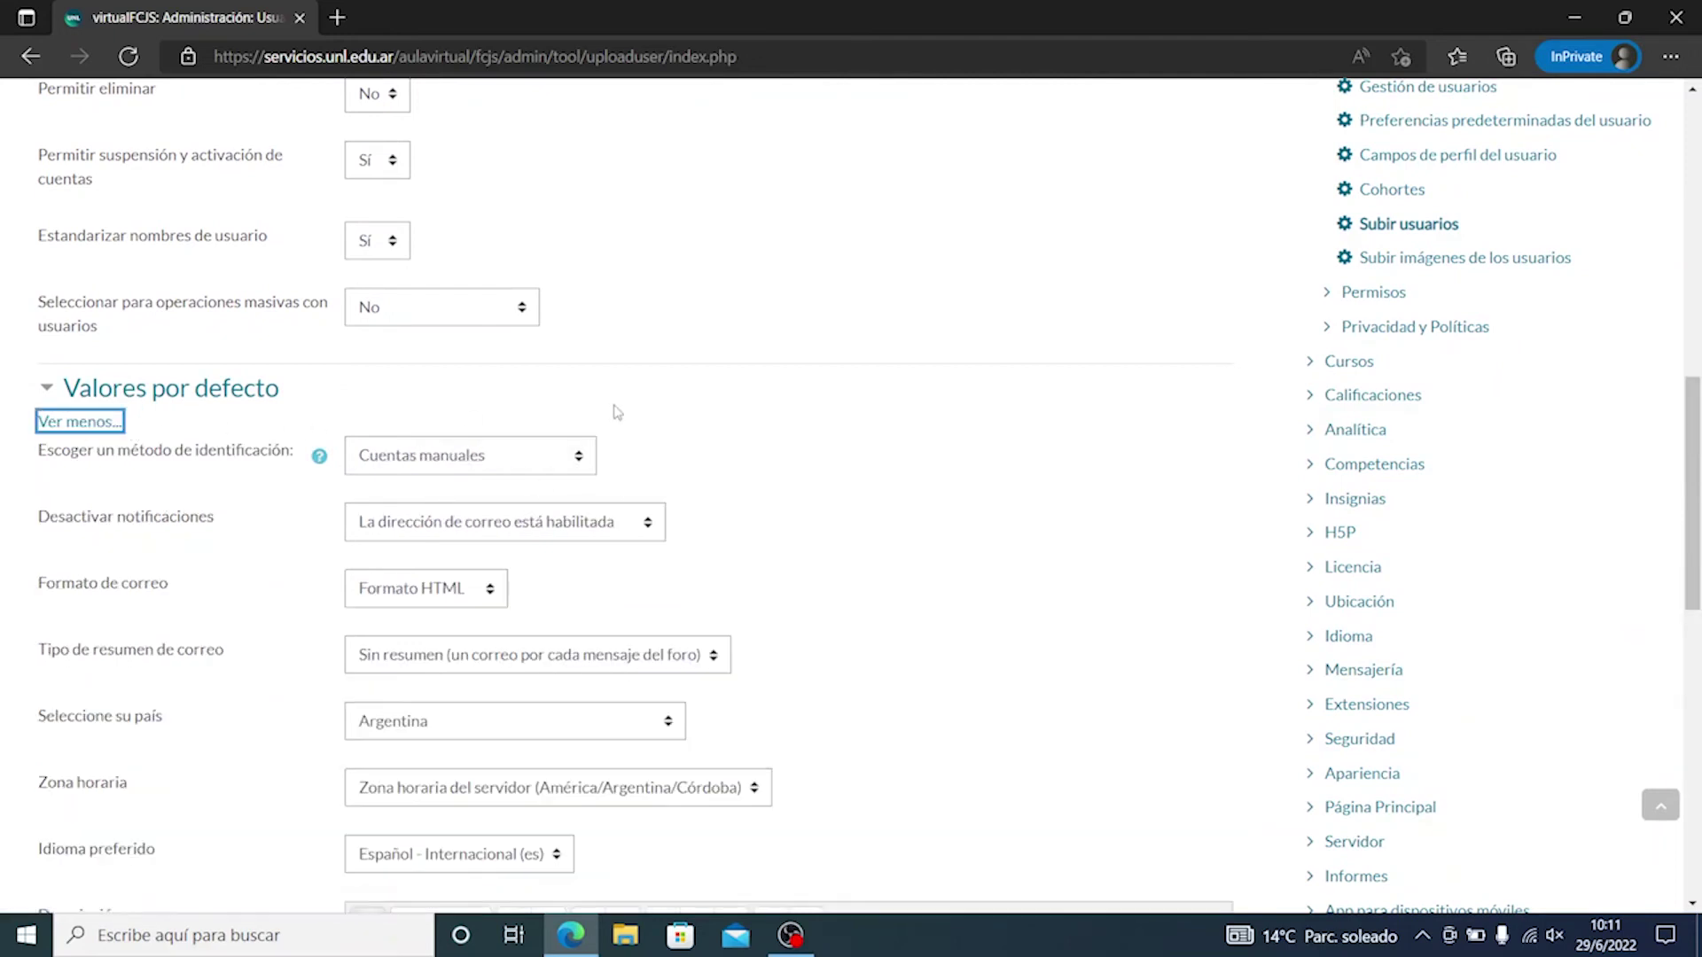
scroll(617, 413, "down", 2)
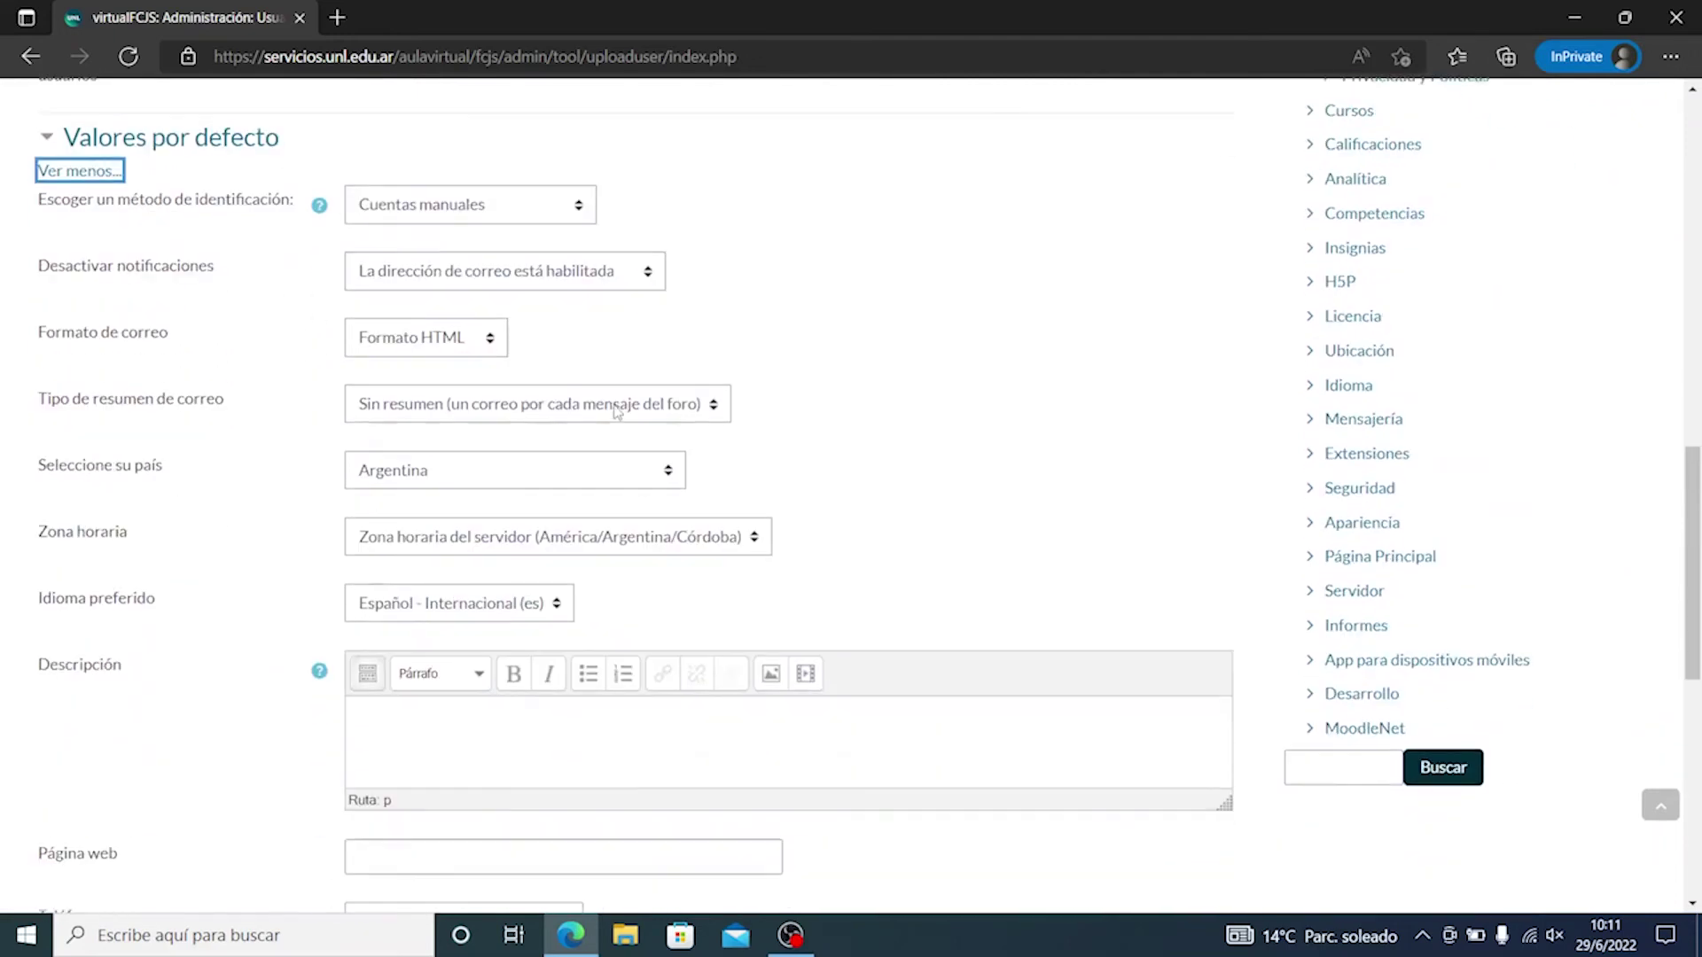
left_click(522, 209)
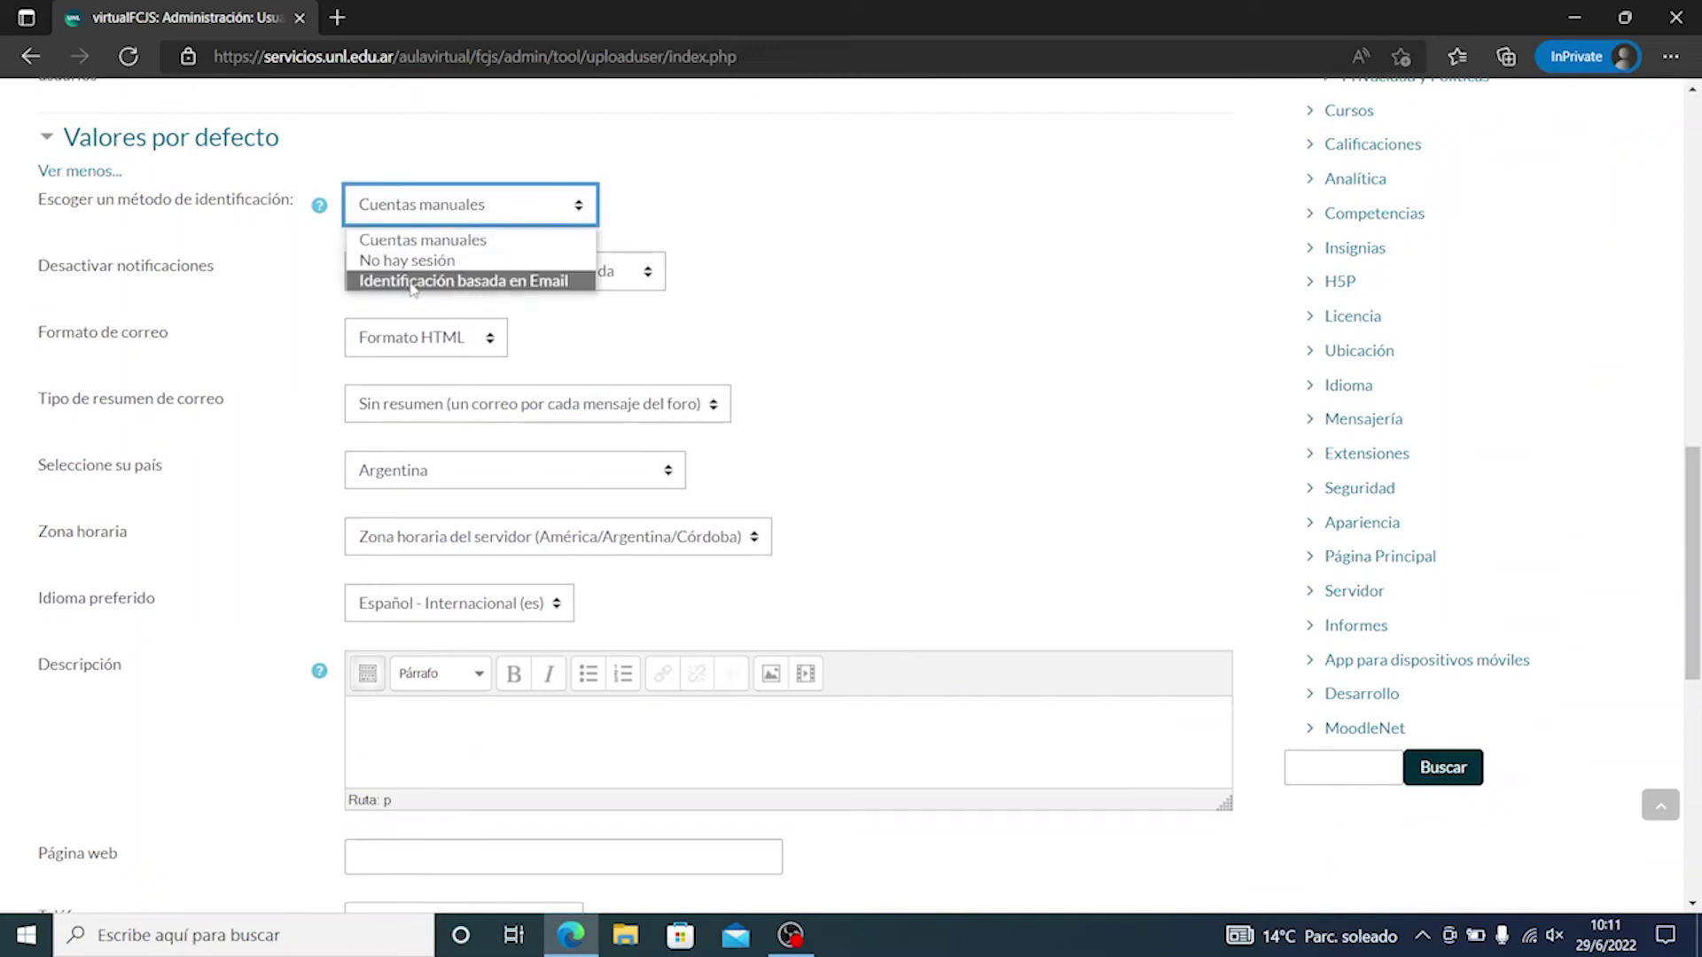
left_click(412, 282)
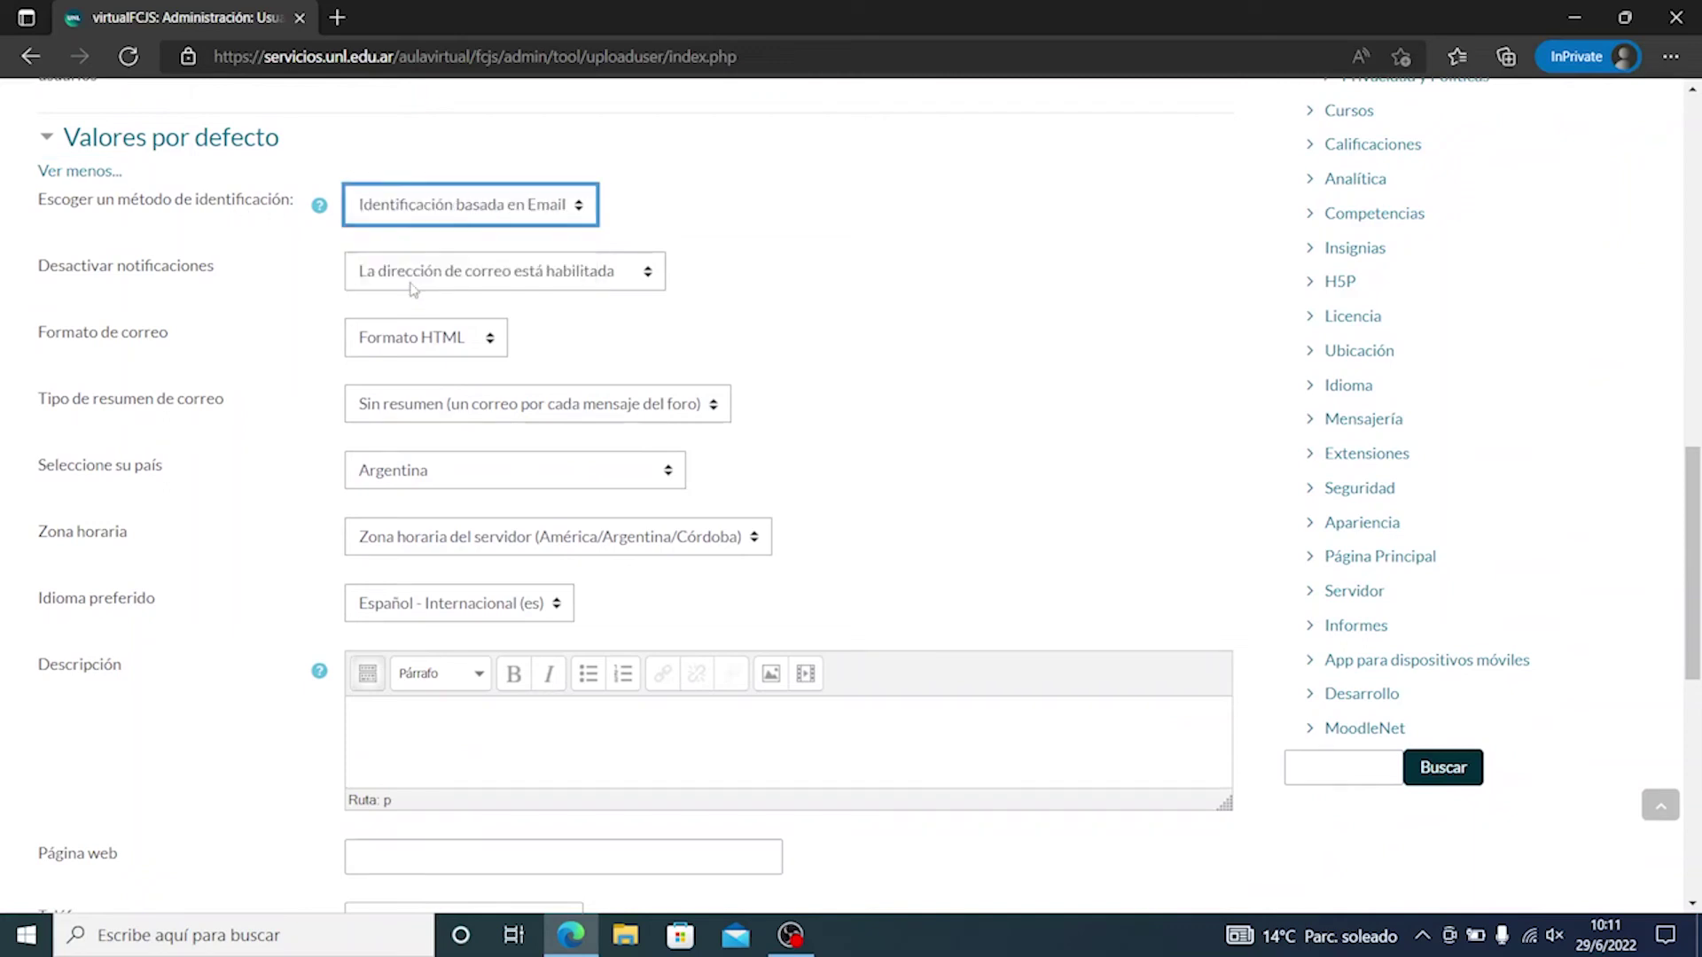
left_click(506, 220)
left_click(498, 243)
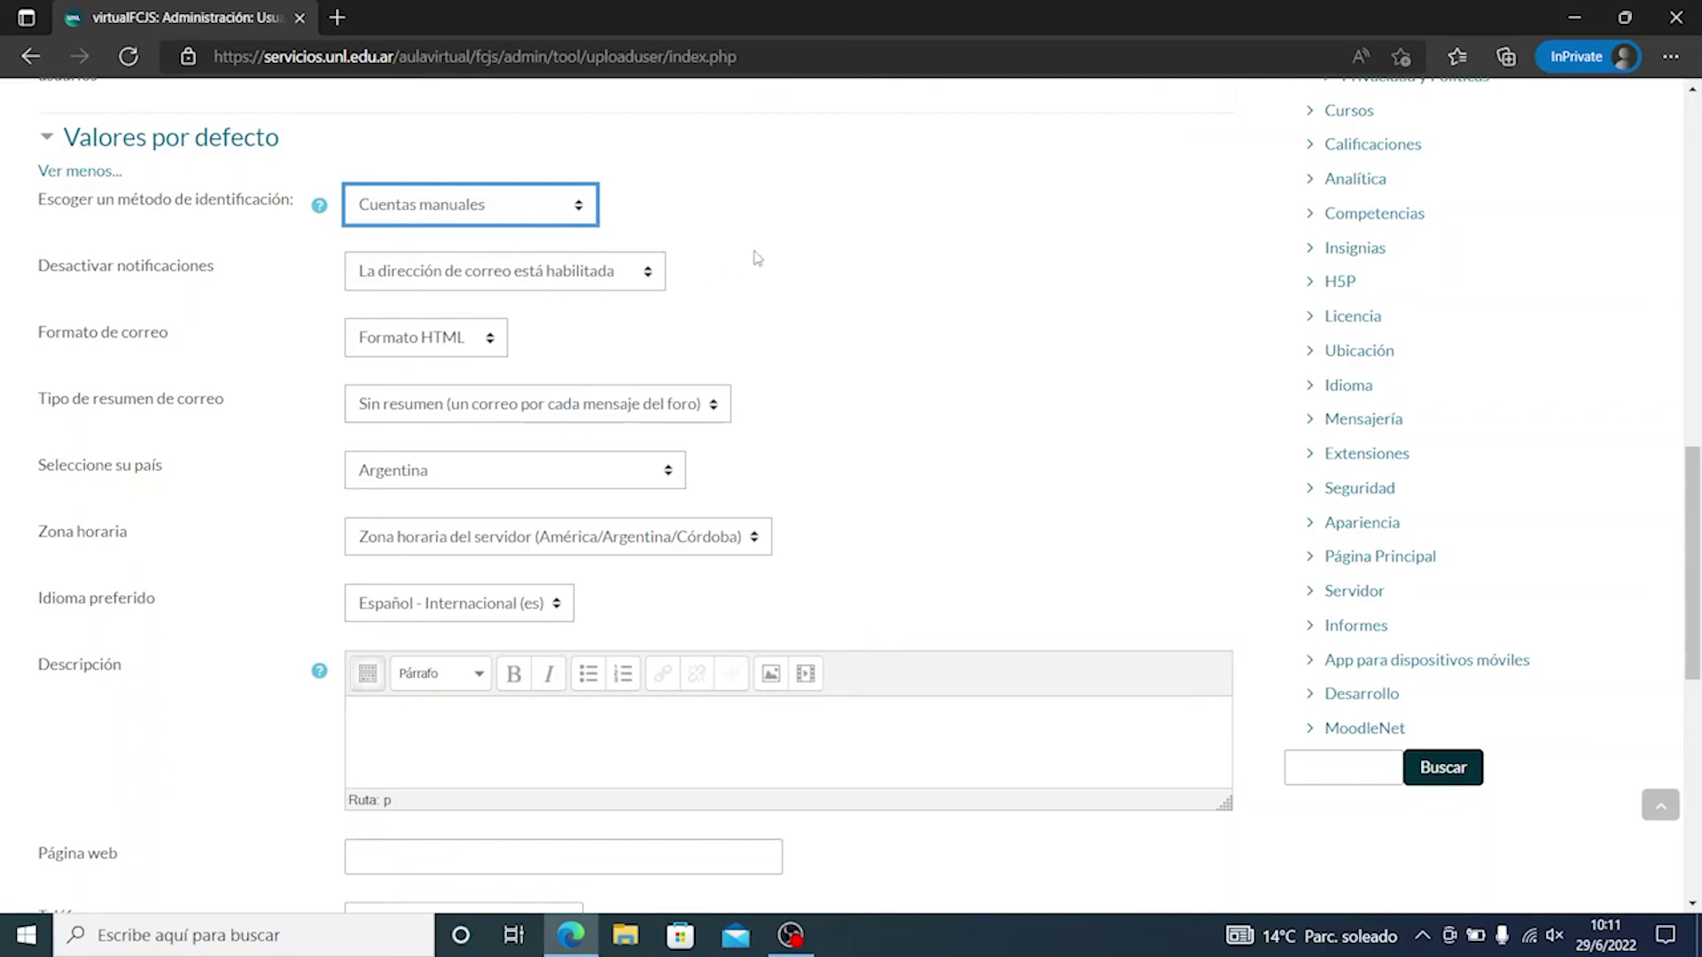
Step: Review the remaining default values without altering them and run the user upload
scroll(754, 257, "down", 3)
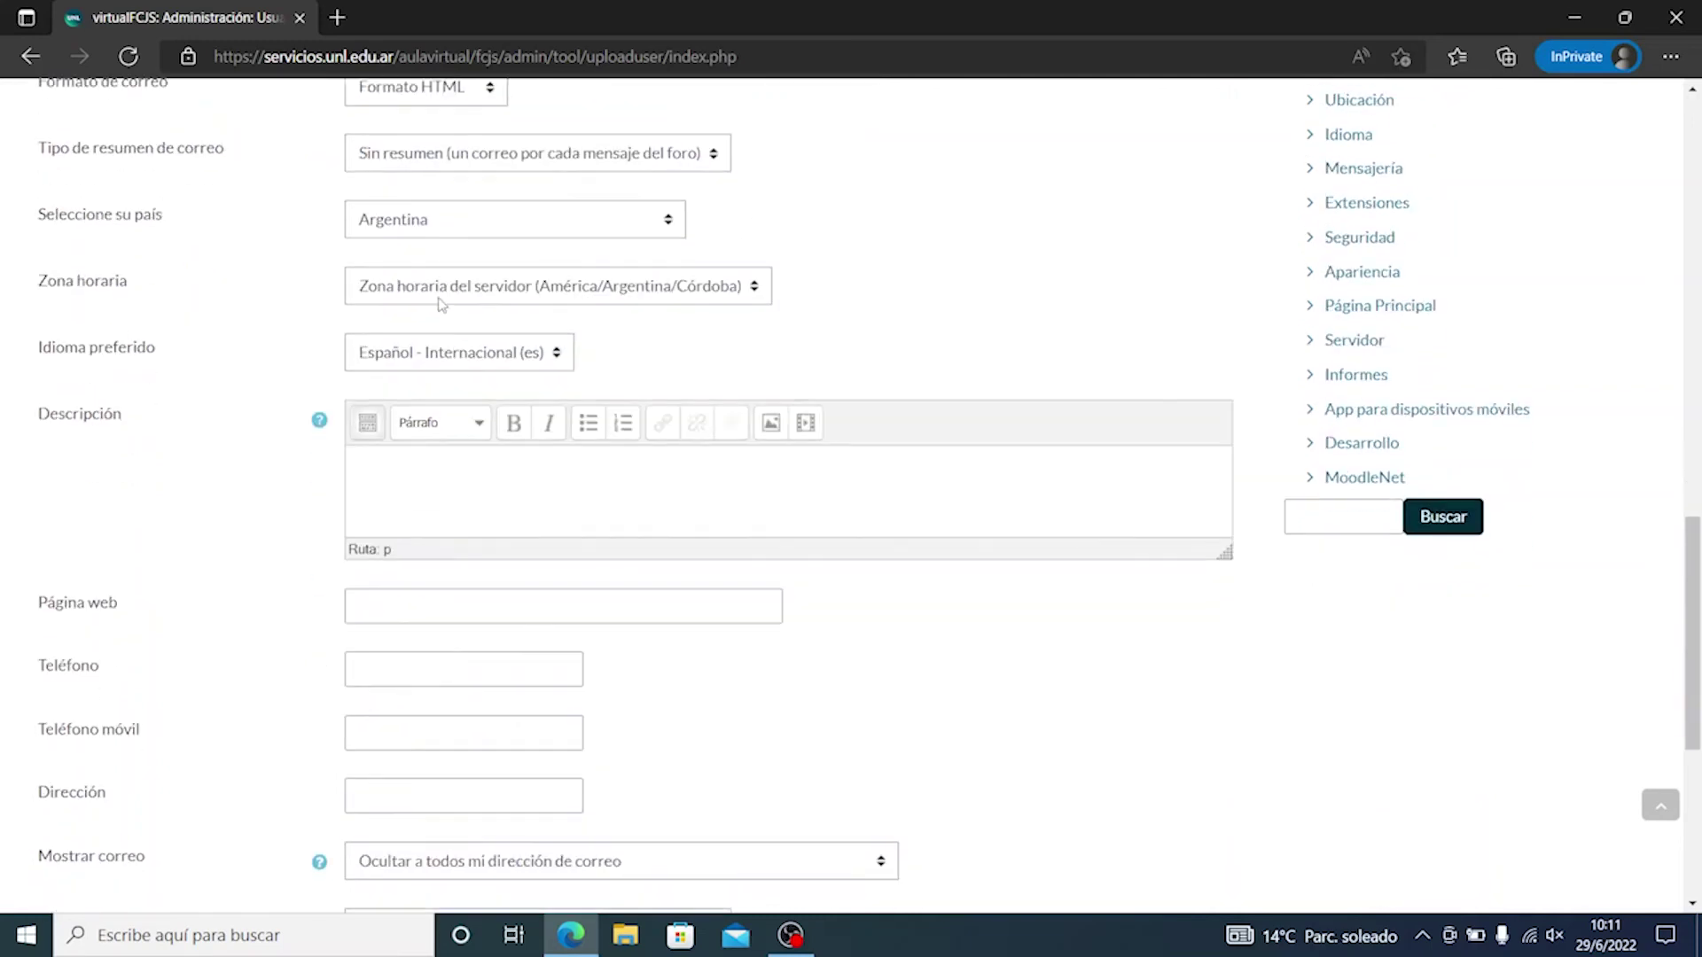
scroll(440, 304, "down", 4)
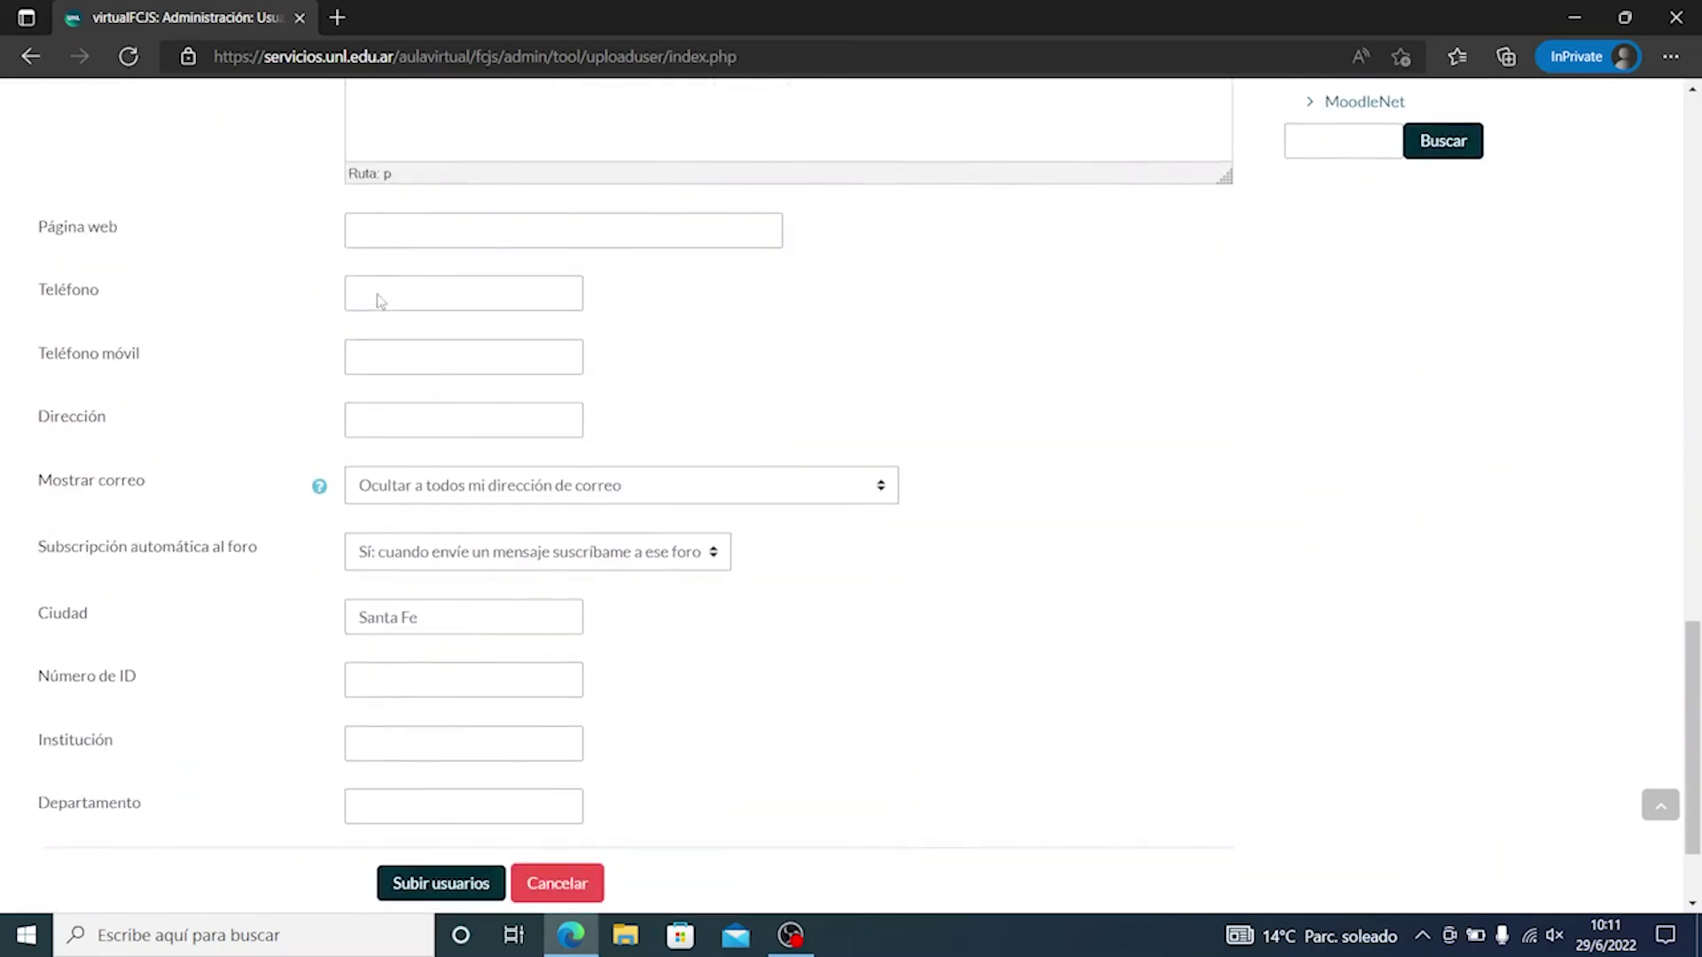
scroll(379, 302, "down", 2)
left_click(464, 764)
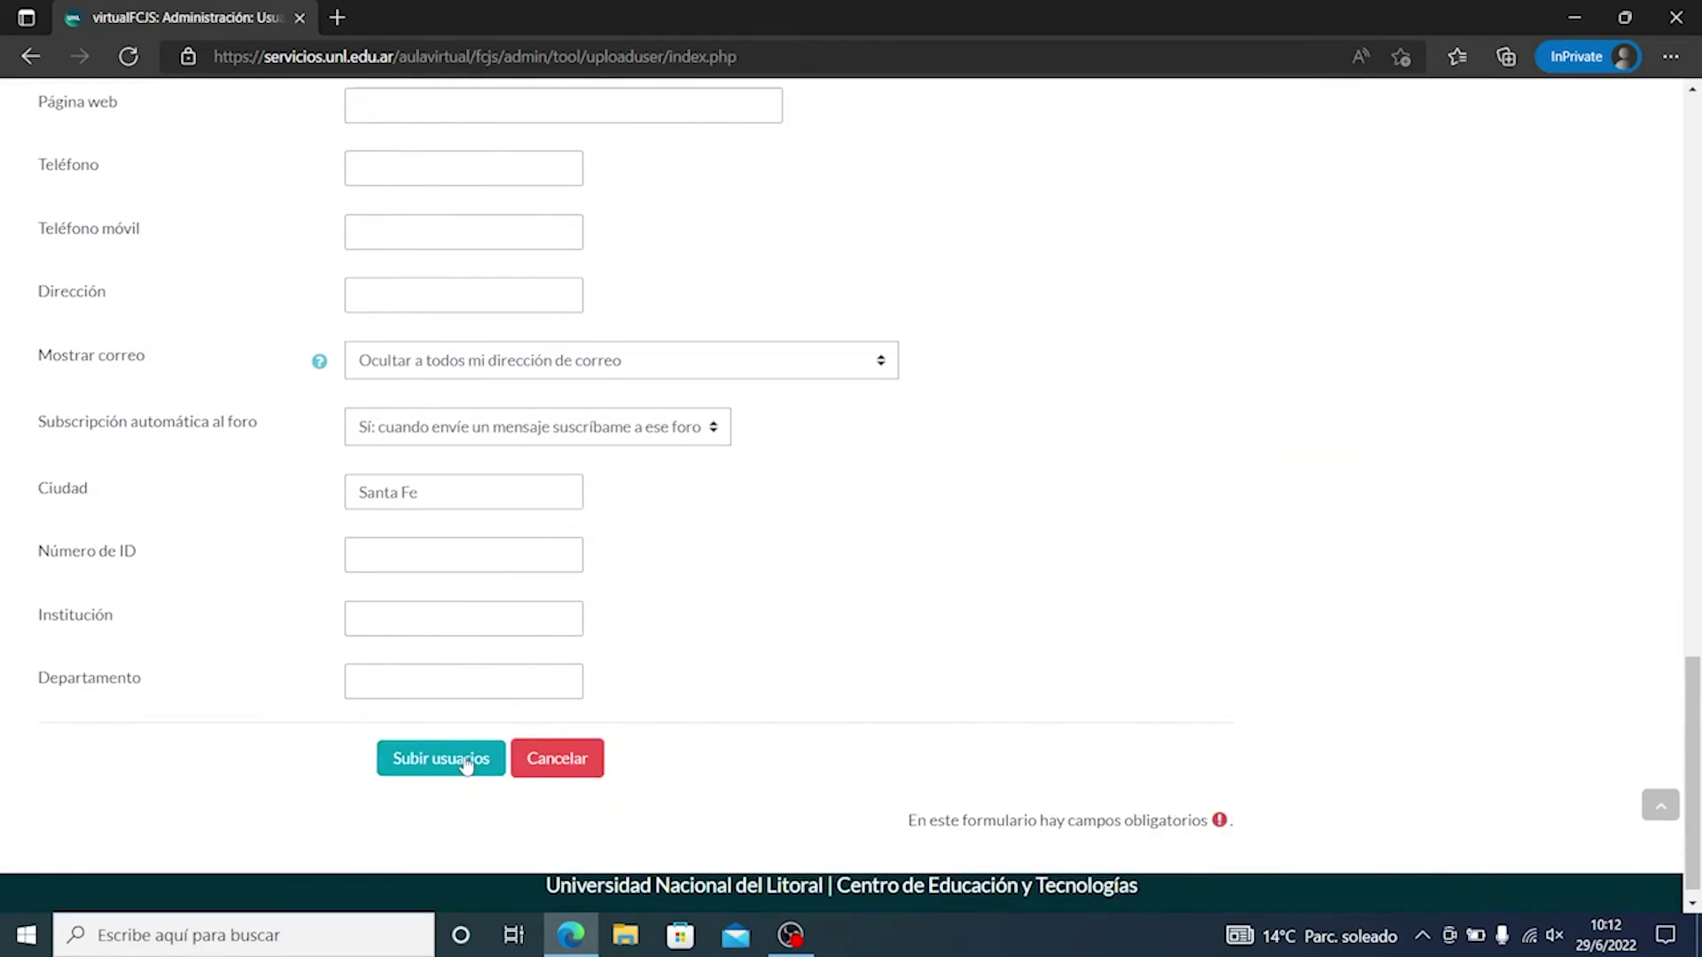
left_click(466, 765)
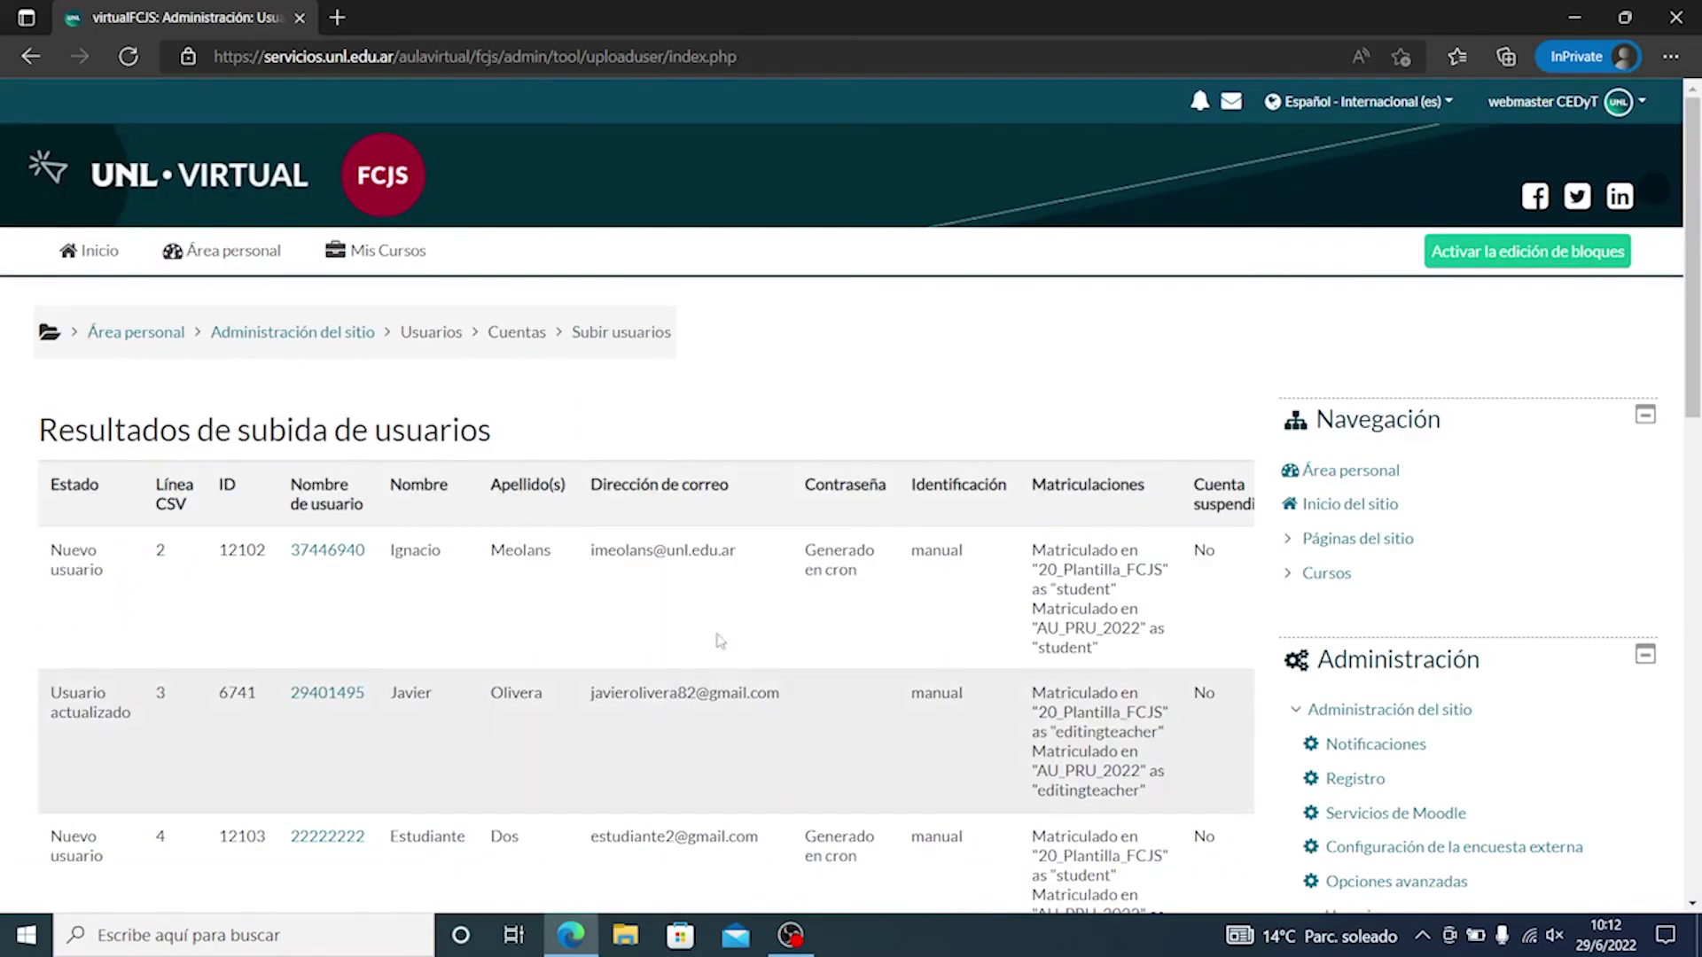
Step: Examine the status of each uploaded user and the summary of created users below the results table
scroll(807, 455, "down", 1)
scroll(709, 530, "down", 1)
scroll(493, 451, "down", 1)
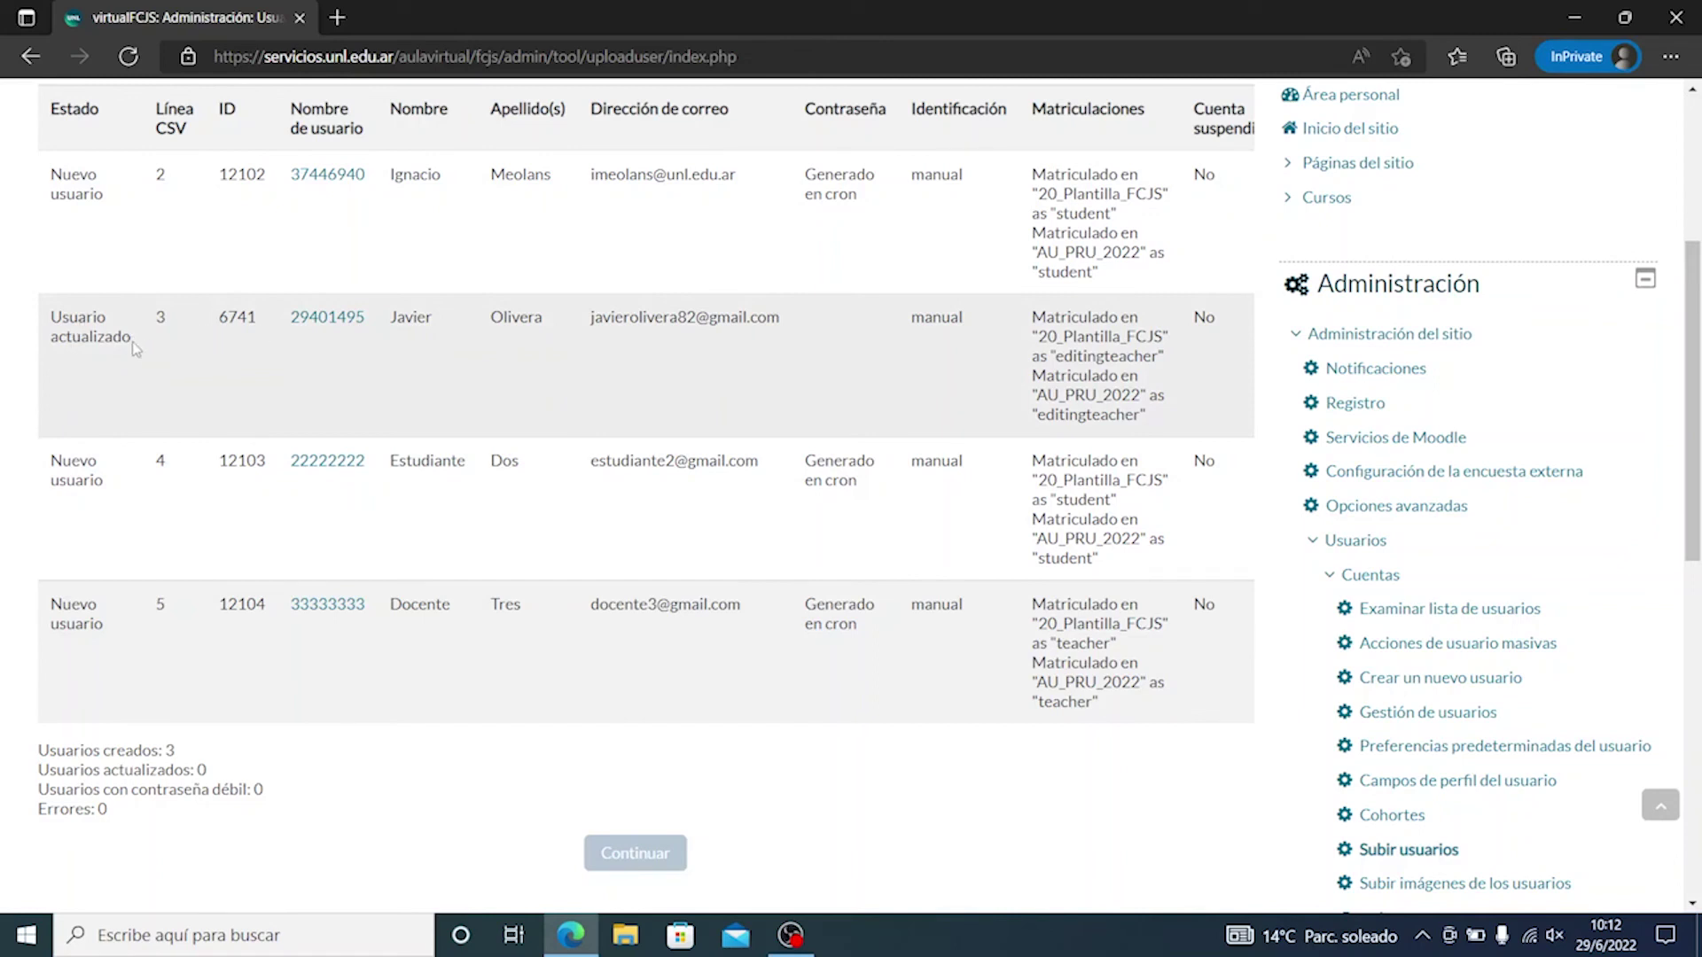
left_click_drag(131, 343, 45, 102)
left_click(192, 397)
scroll(110, 390, "down", 1)
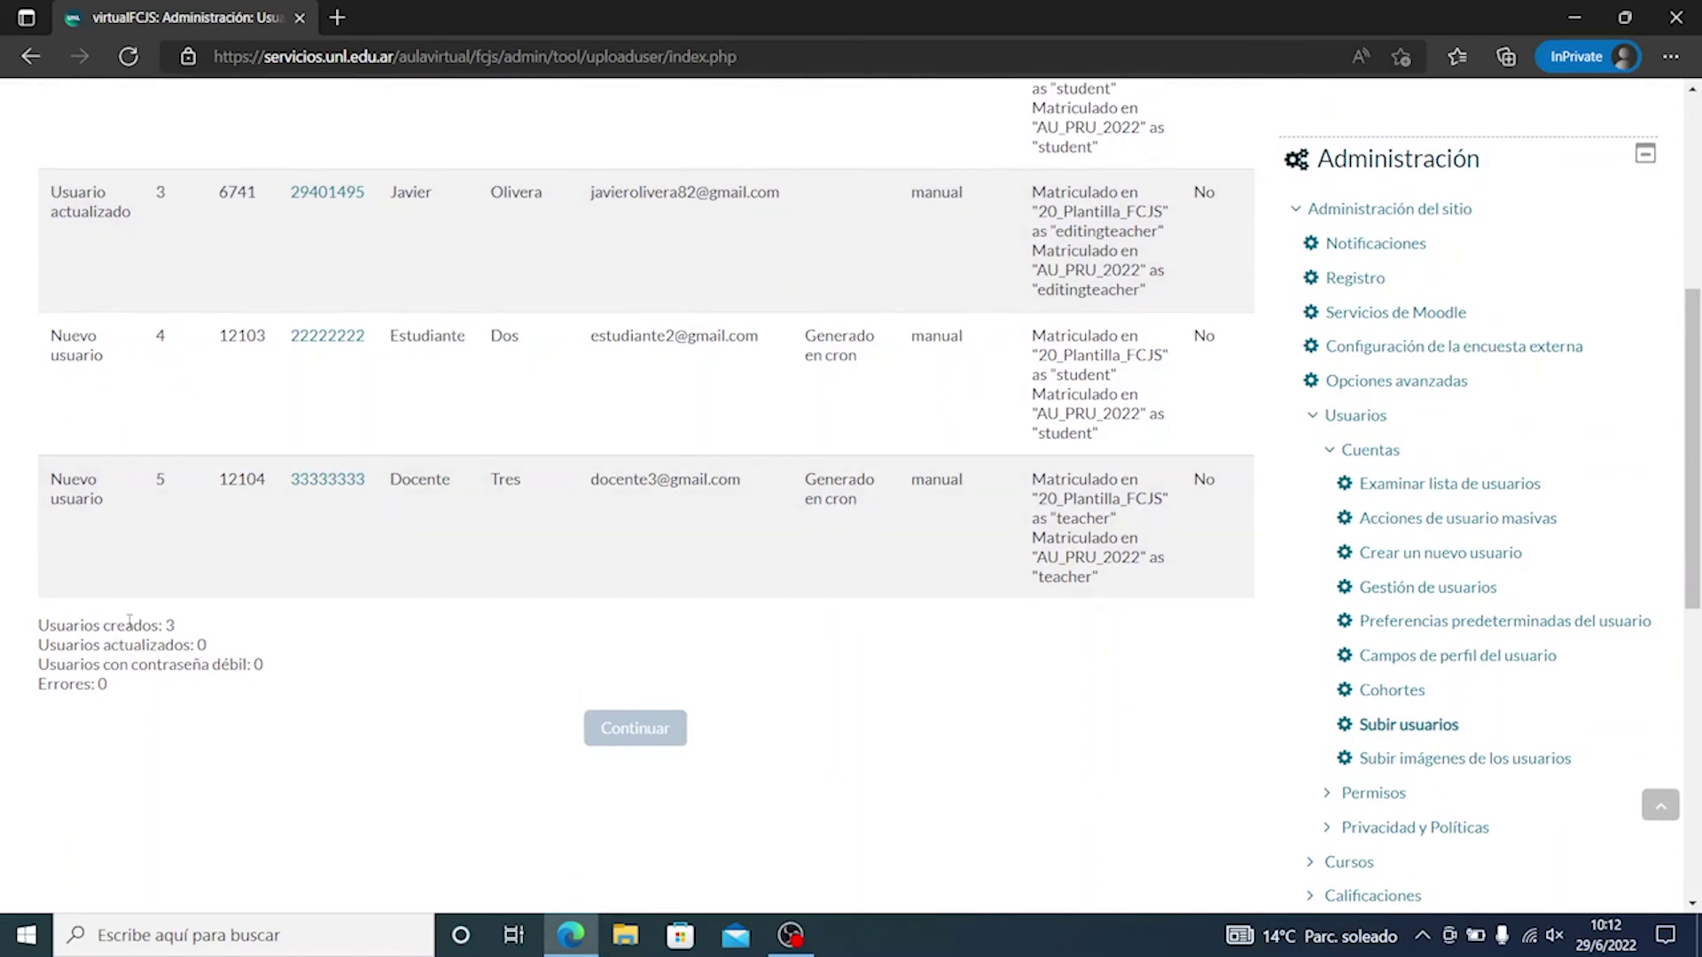
double_click(169, 626)
left_click(172, 619)
Step: Examine the Matriculaciones column to check each user's course enrolments and roles
scroll(172, 620, "up", 2)
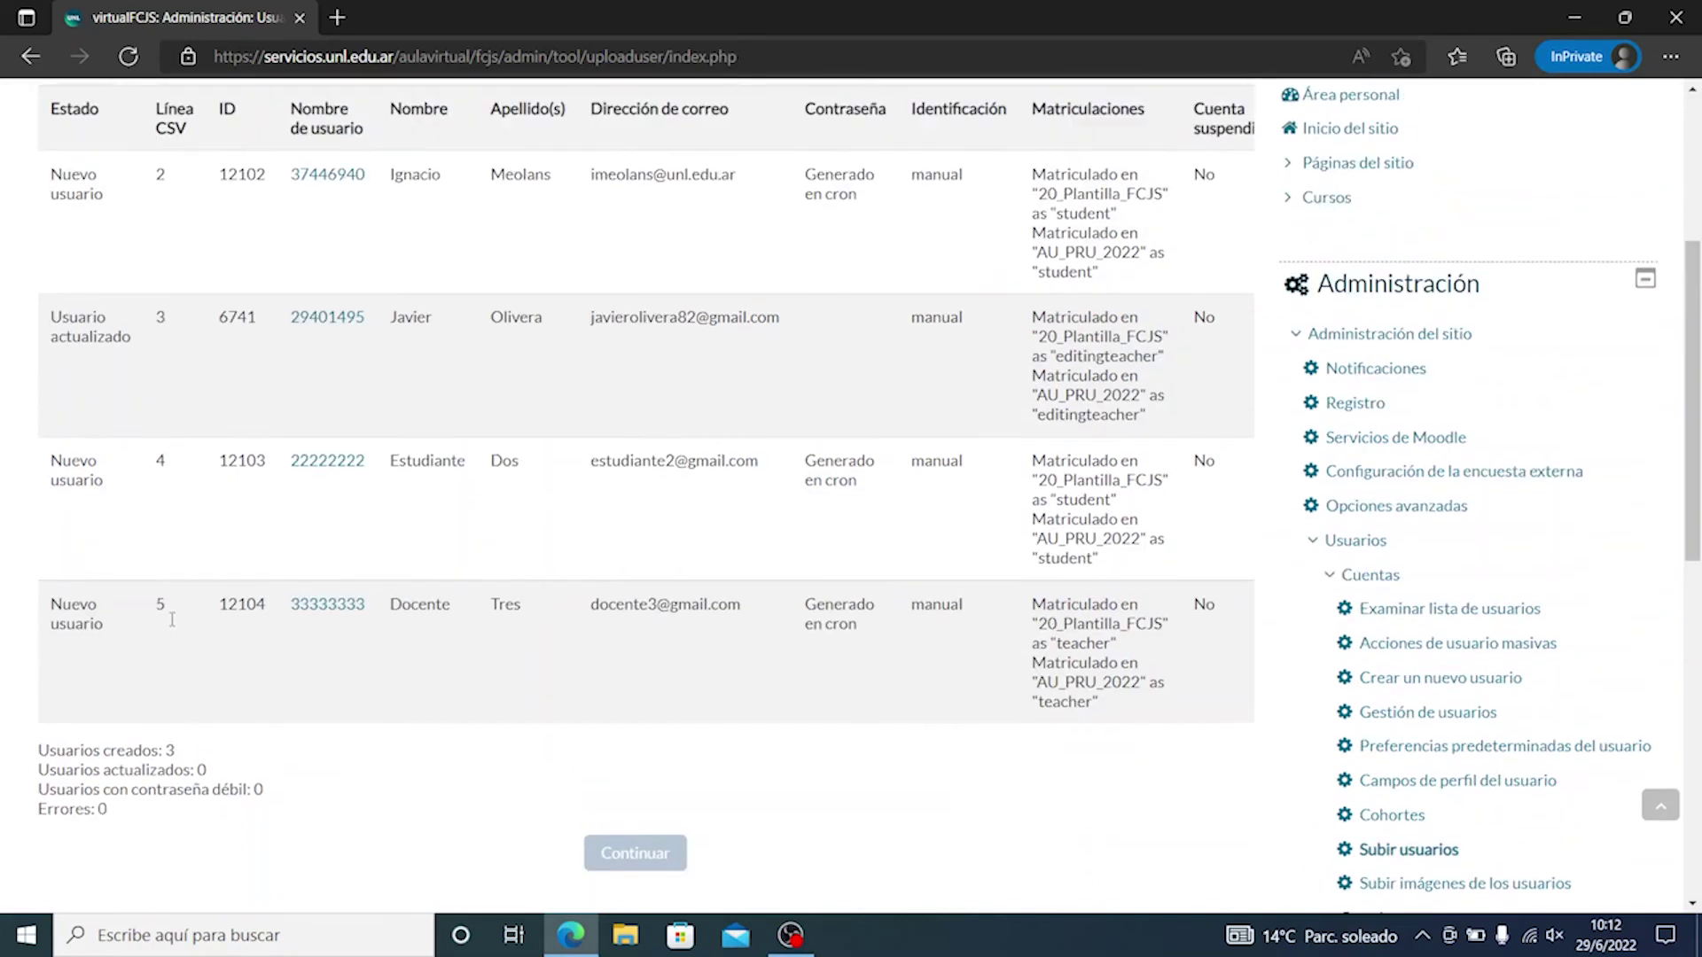
scroll(74, 223, "up", 2)
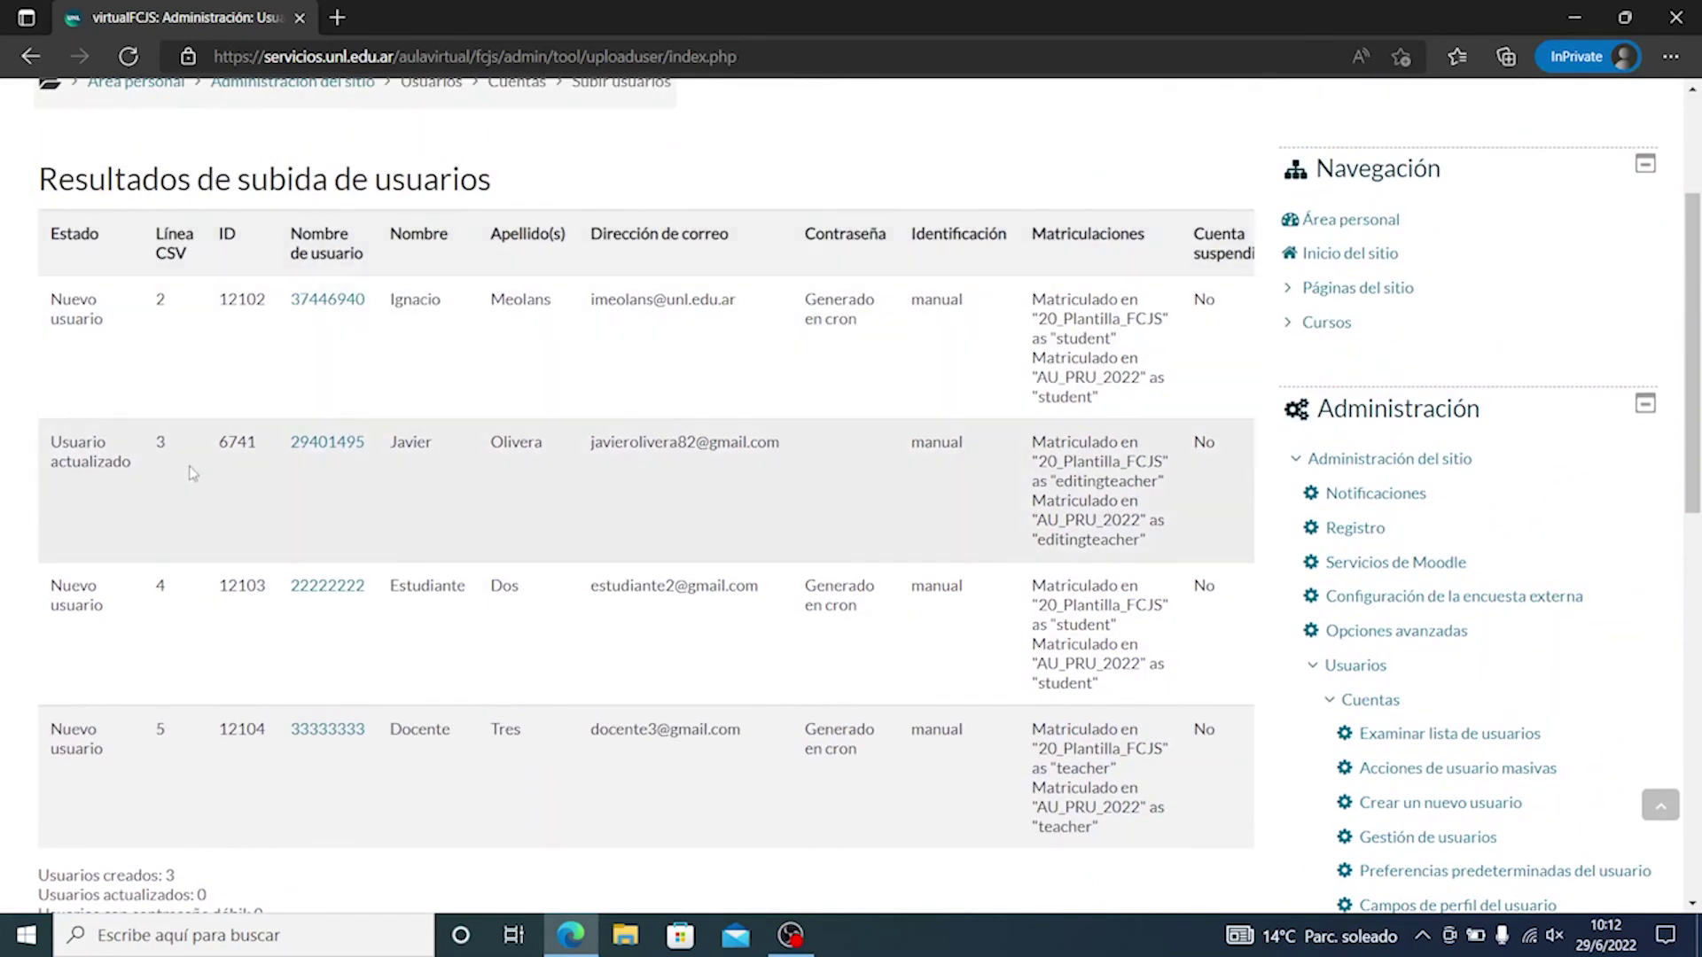
left_click_drag(1099, 229, 886, 612)
left_click(1089, 434)
scroll(1088, 435, "down", 2)
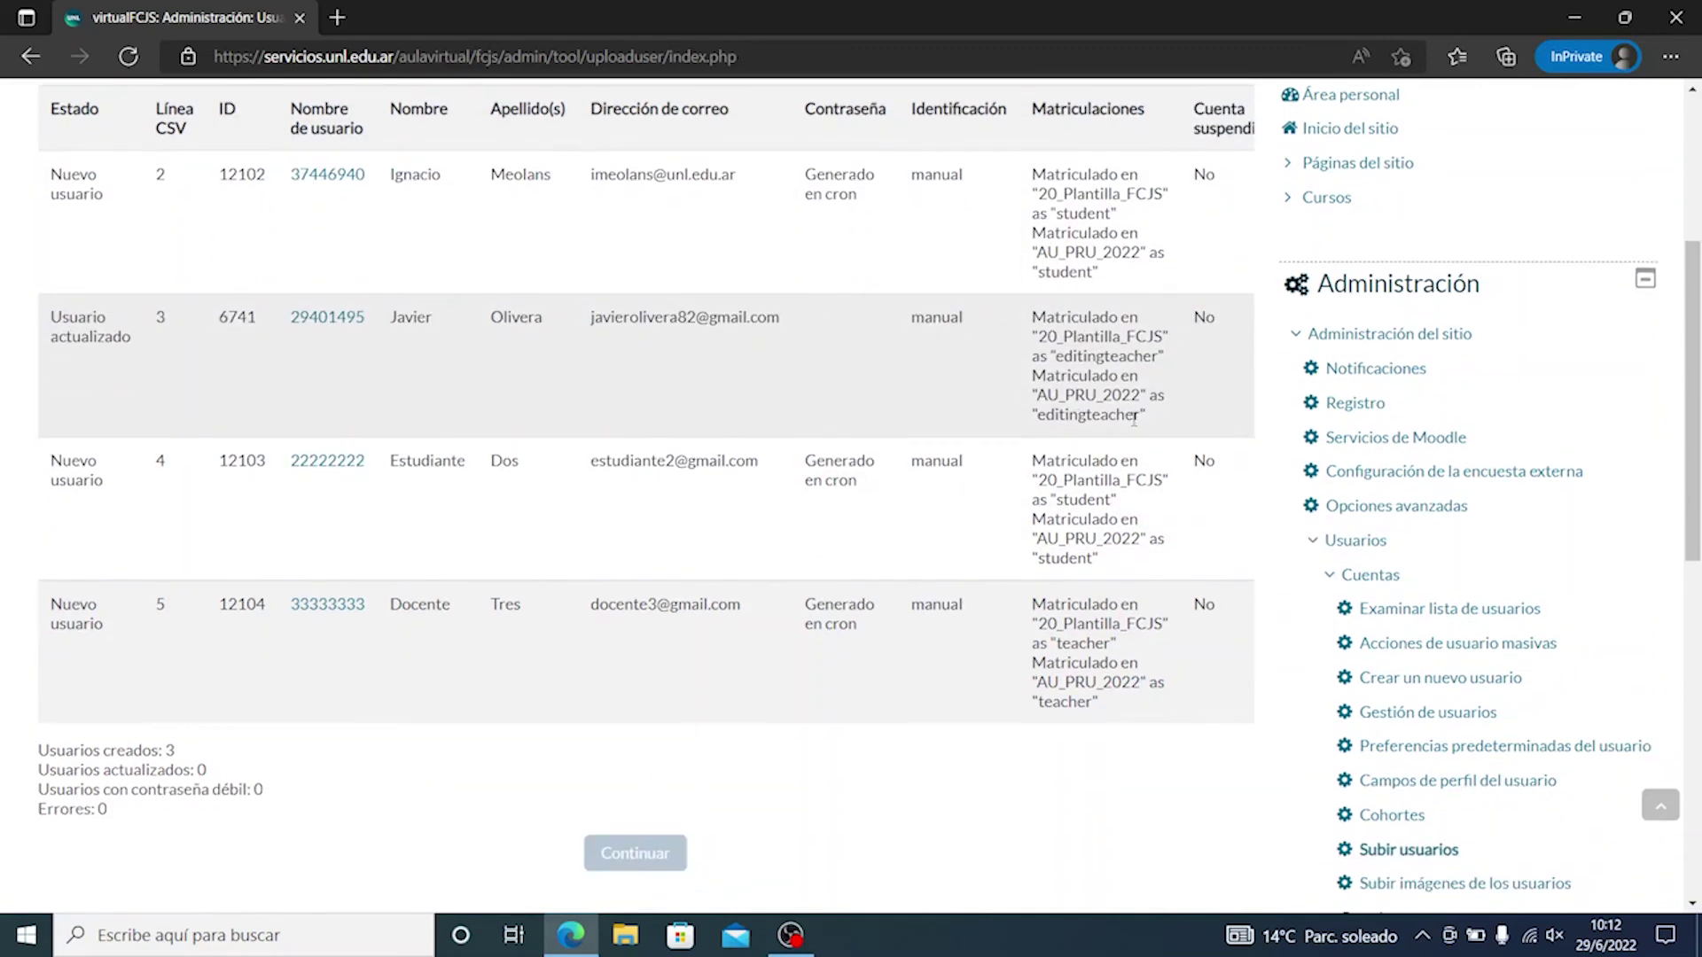
scroll(1106, 408, "down", 2)
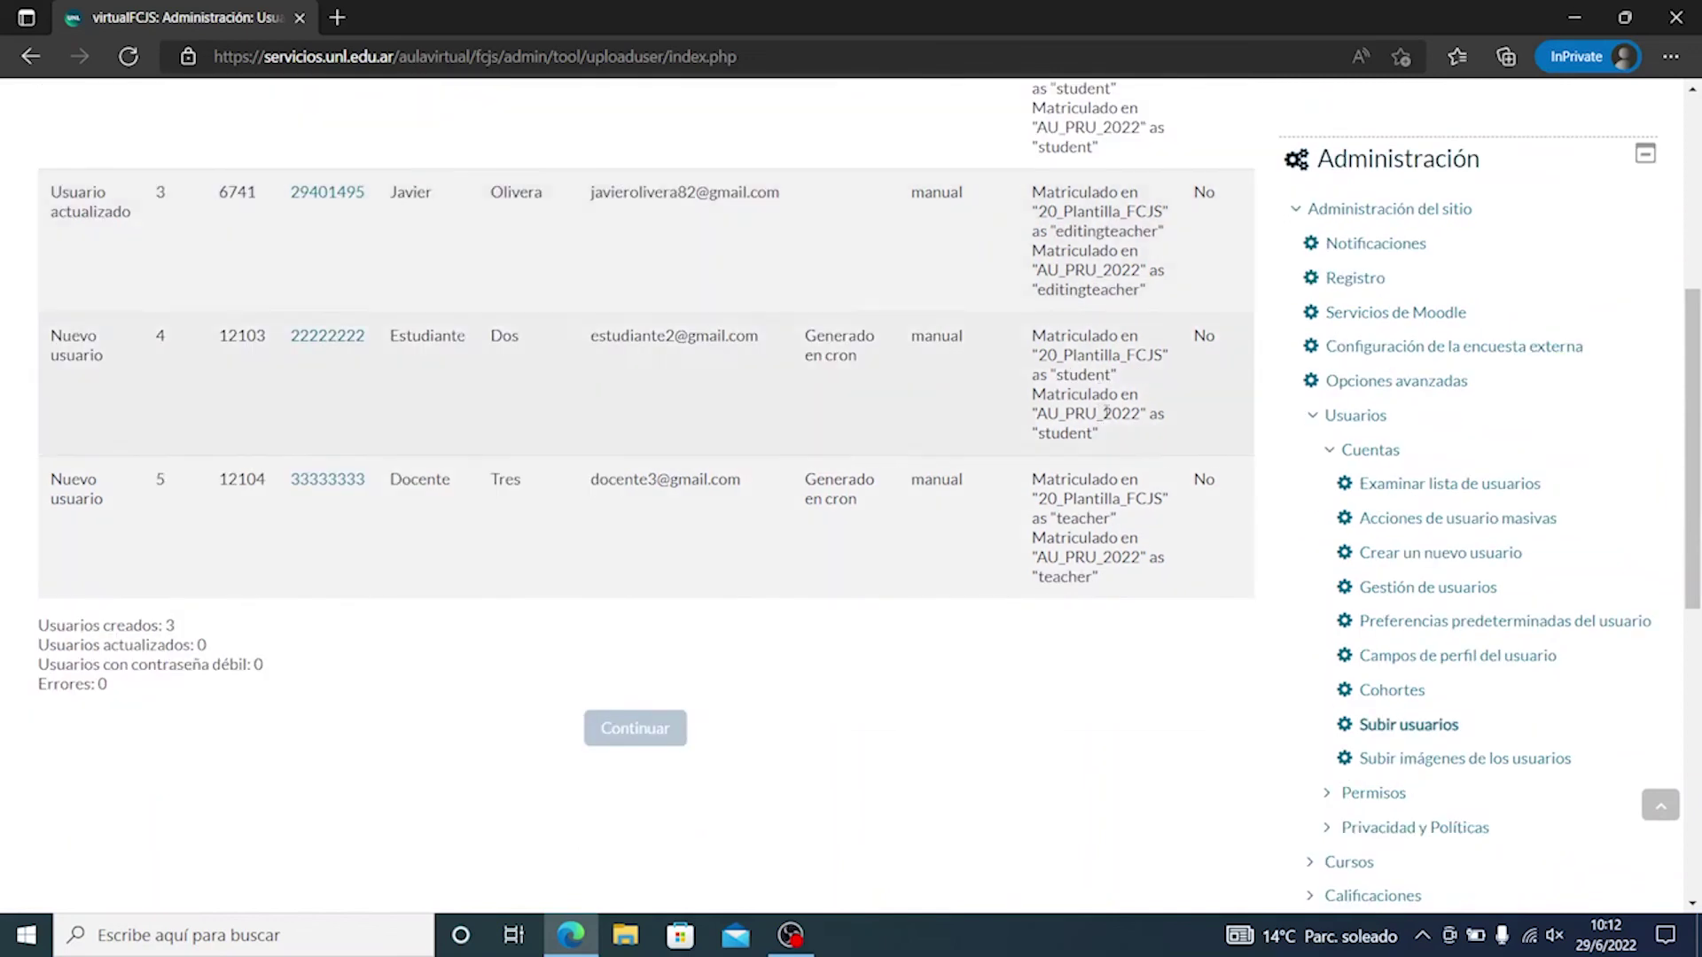
Step: Open the profile of the first user in the upload results and display the courses they are enrolled in
scroll(133, 417, "up", 2)
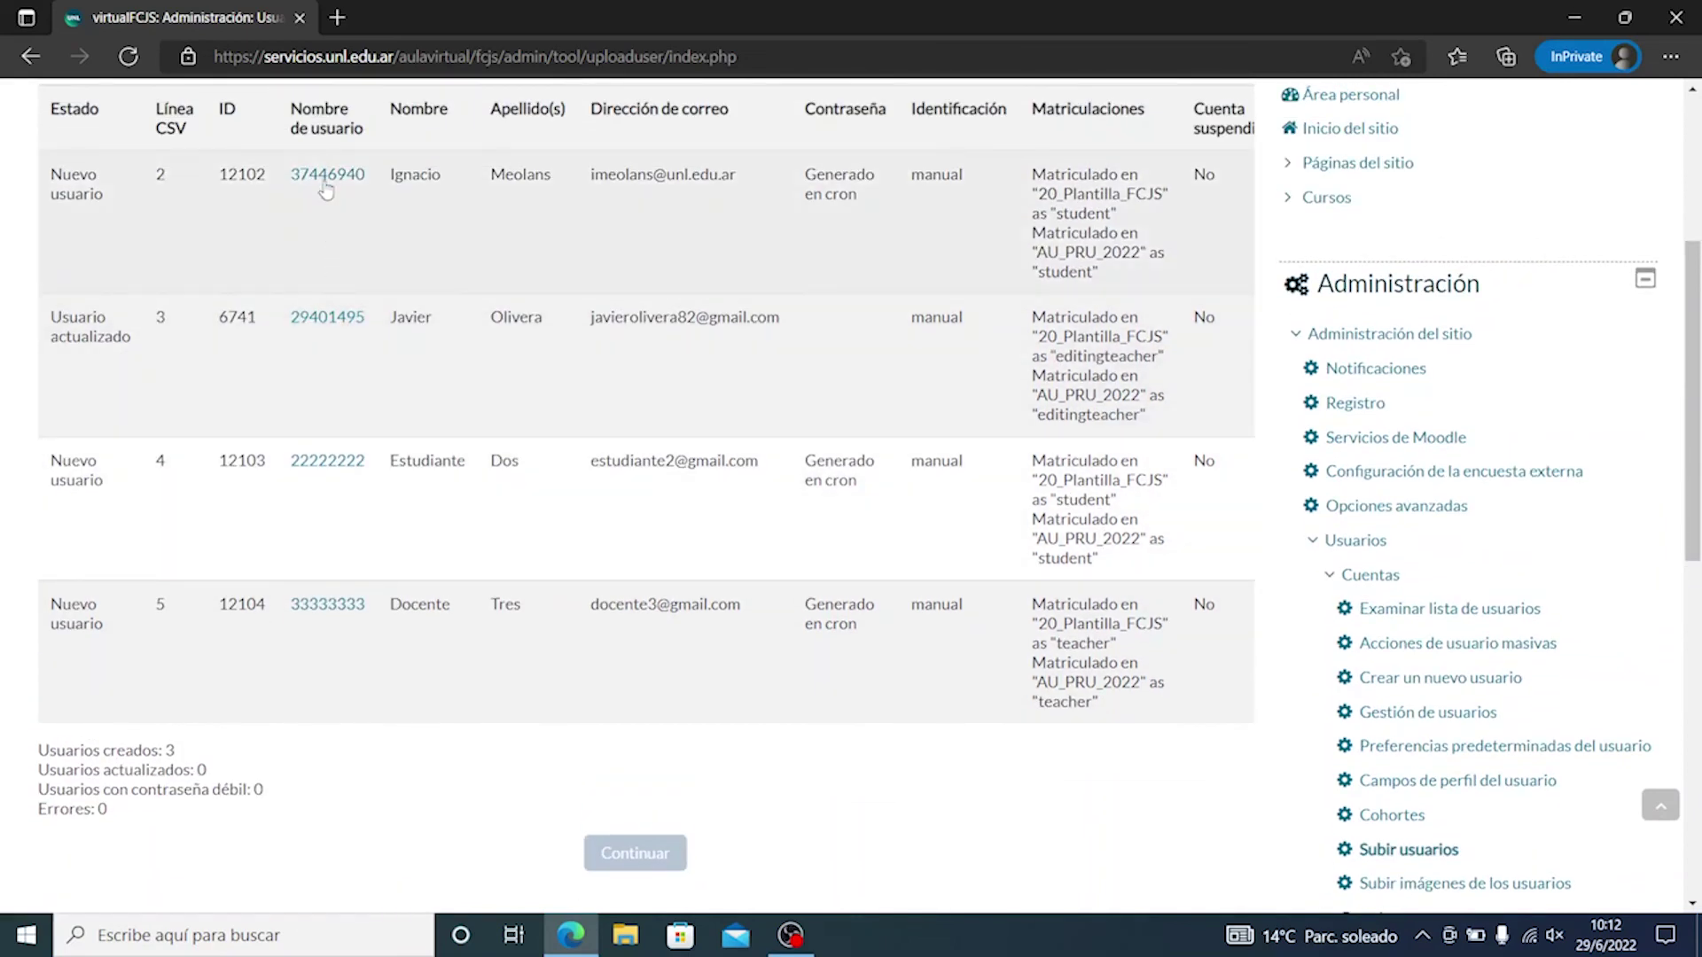
left_click(326, 182)
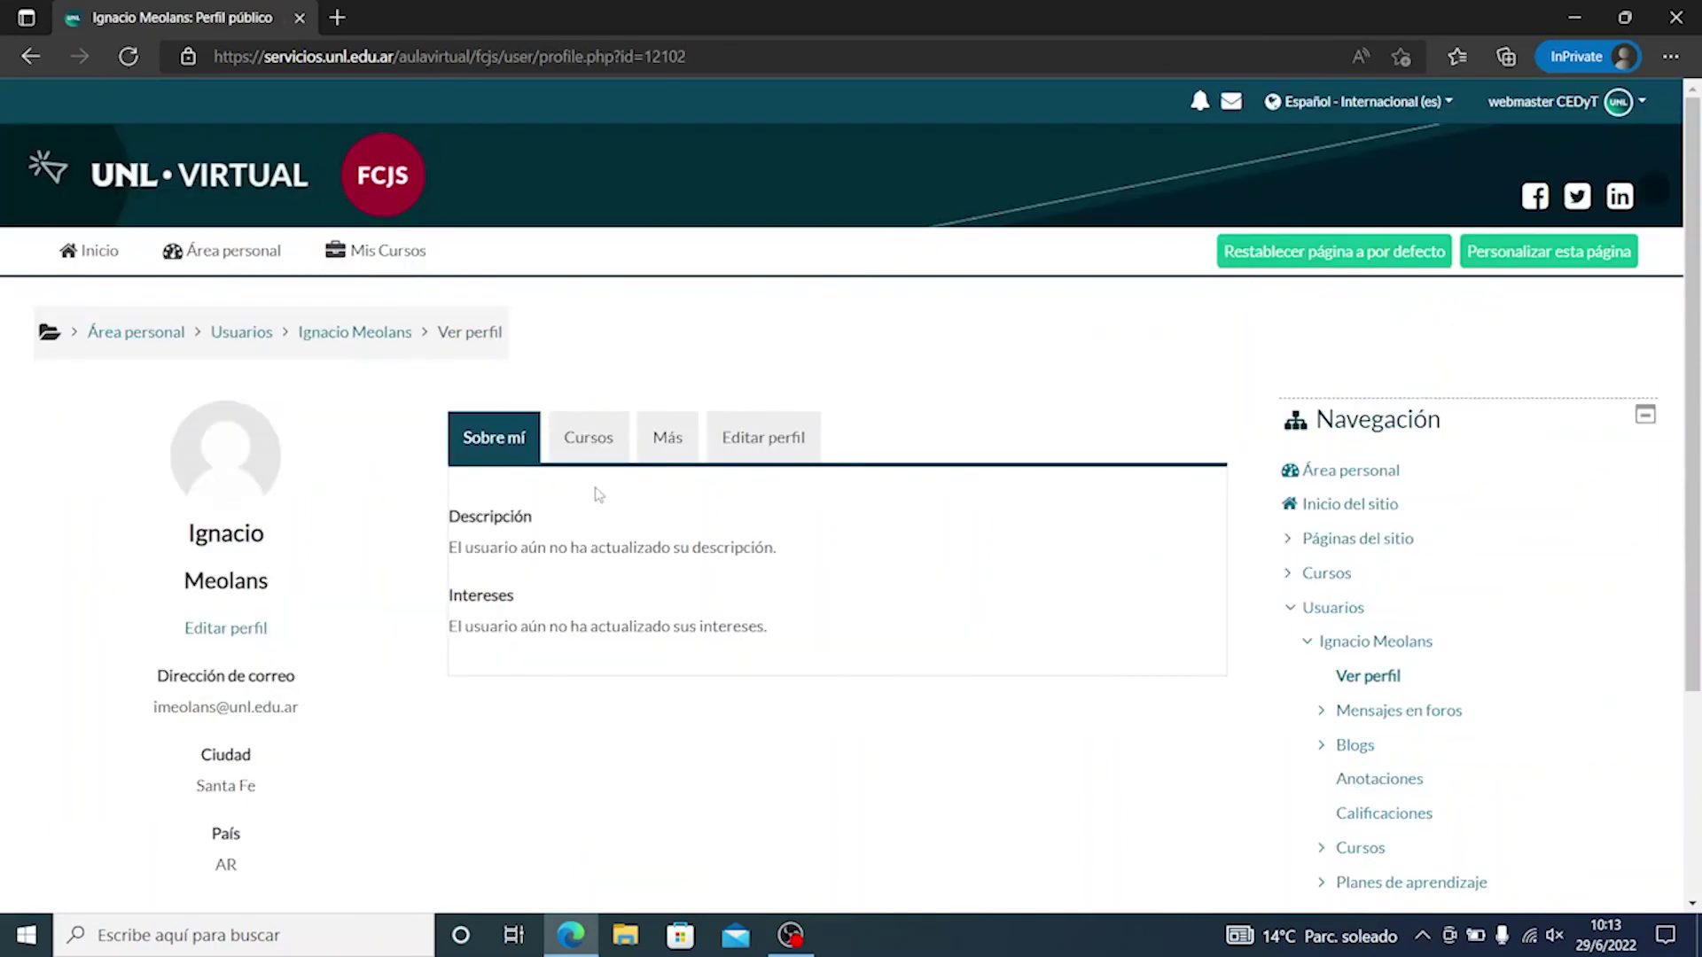
left_click(612, 440)
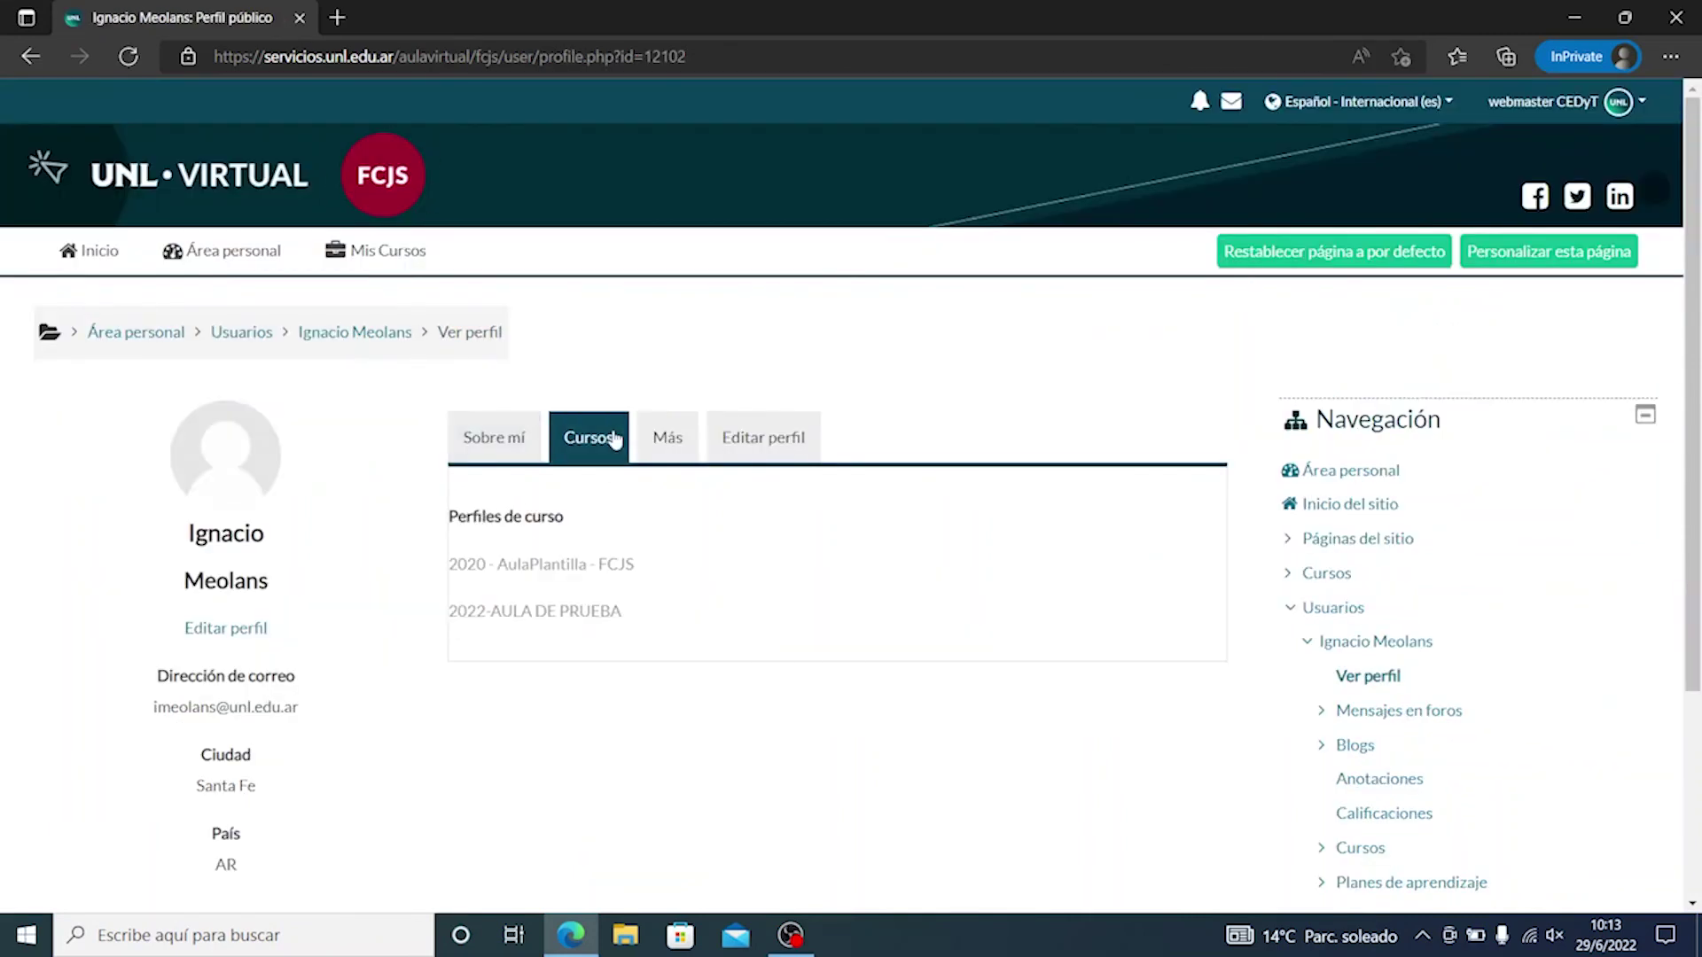
Step: Open the user's 2020 - AulaPlantilla - FCJS course profile in a new window and go to the 20_Plantilla_FCJS course page
right_click(588, 566)
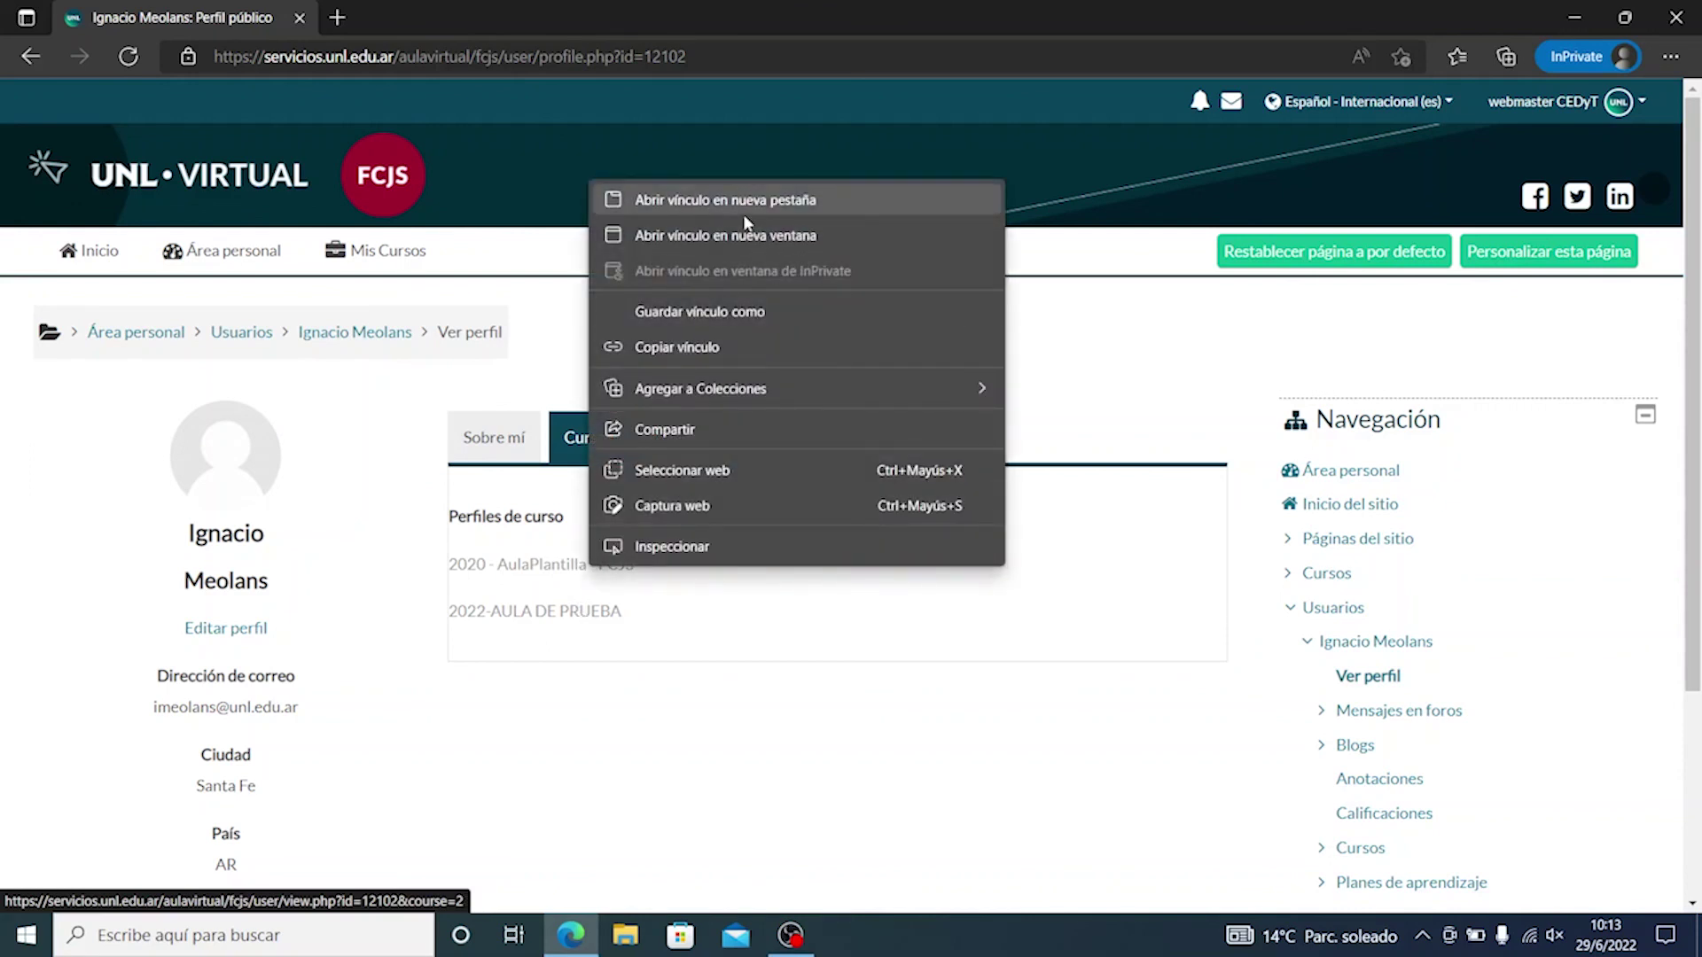
left_click(736, 237)
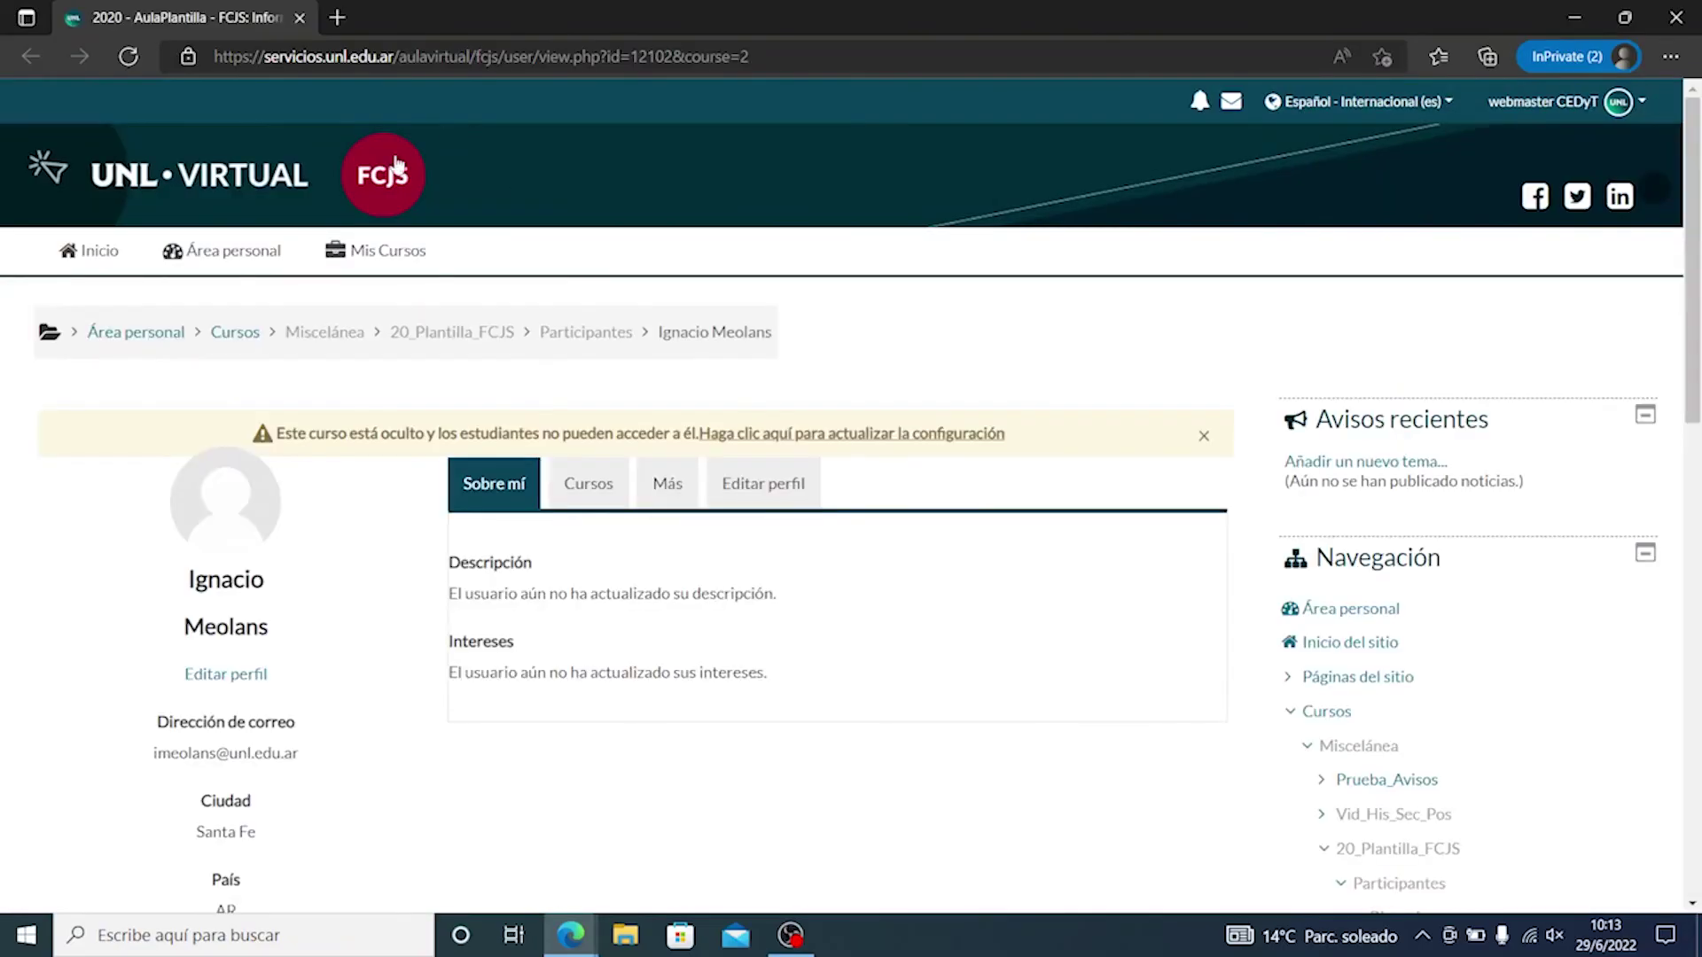
scroll(457, 377, "down", 1)
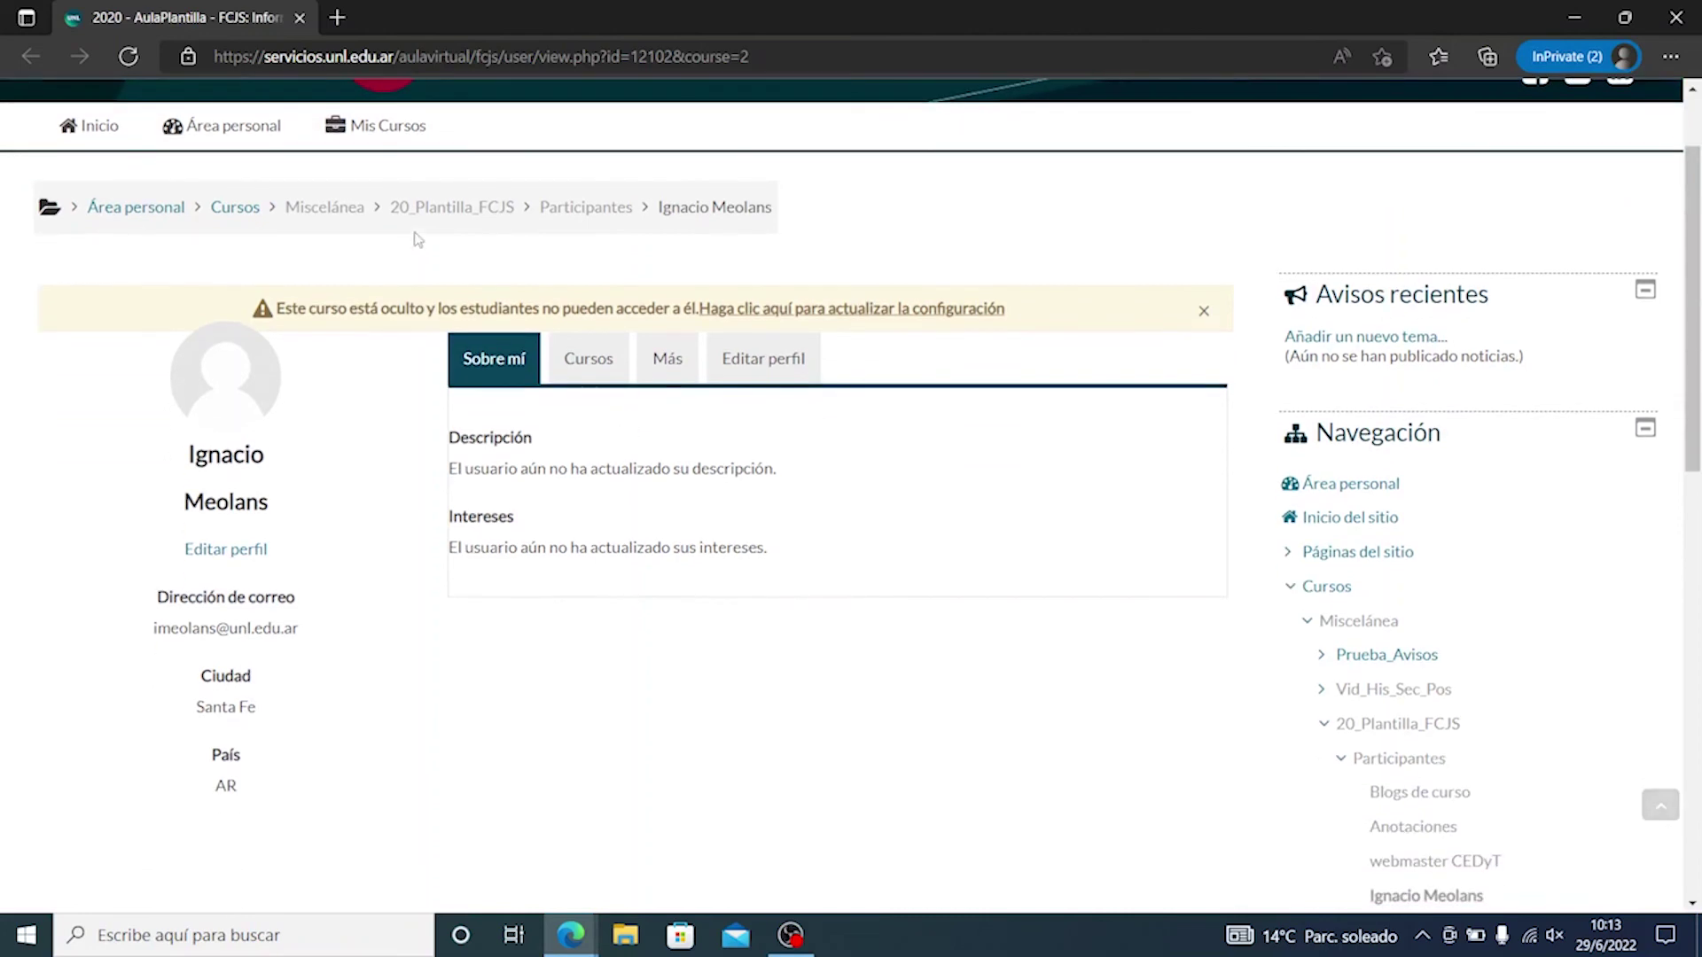
left_click(475, 216)
Step: Open the participants list of the 20_Plantilla_FCJS course and check the enrolled users and their roles
scroll(789, 381, "down", 1)
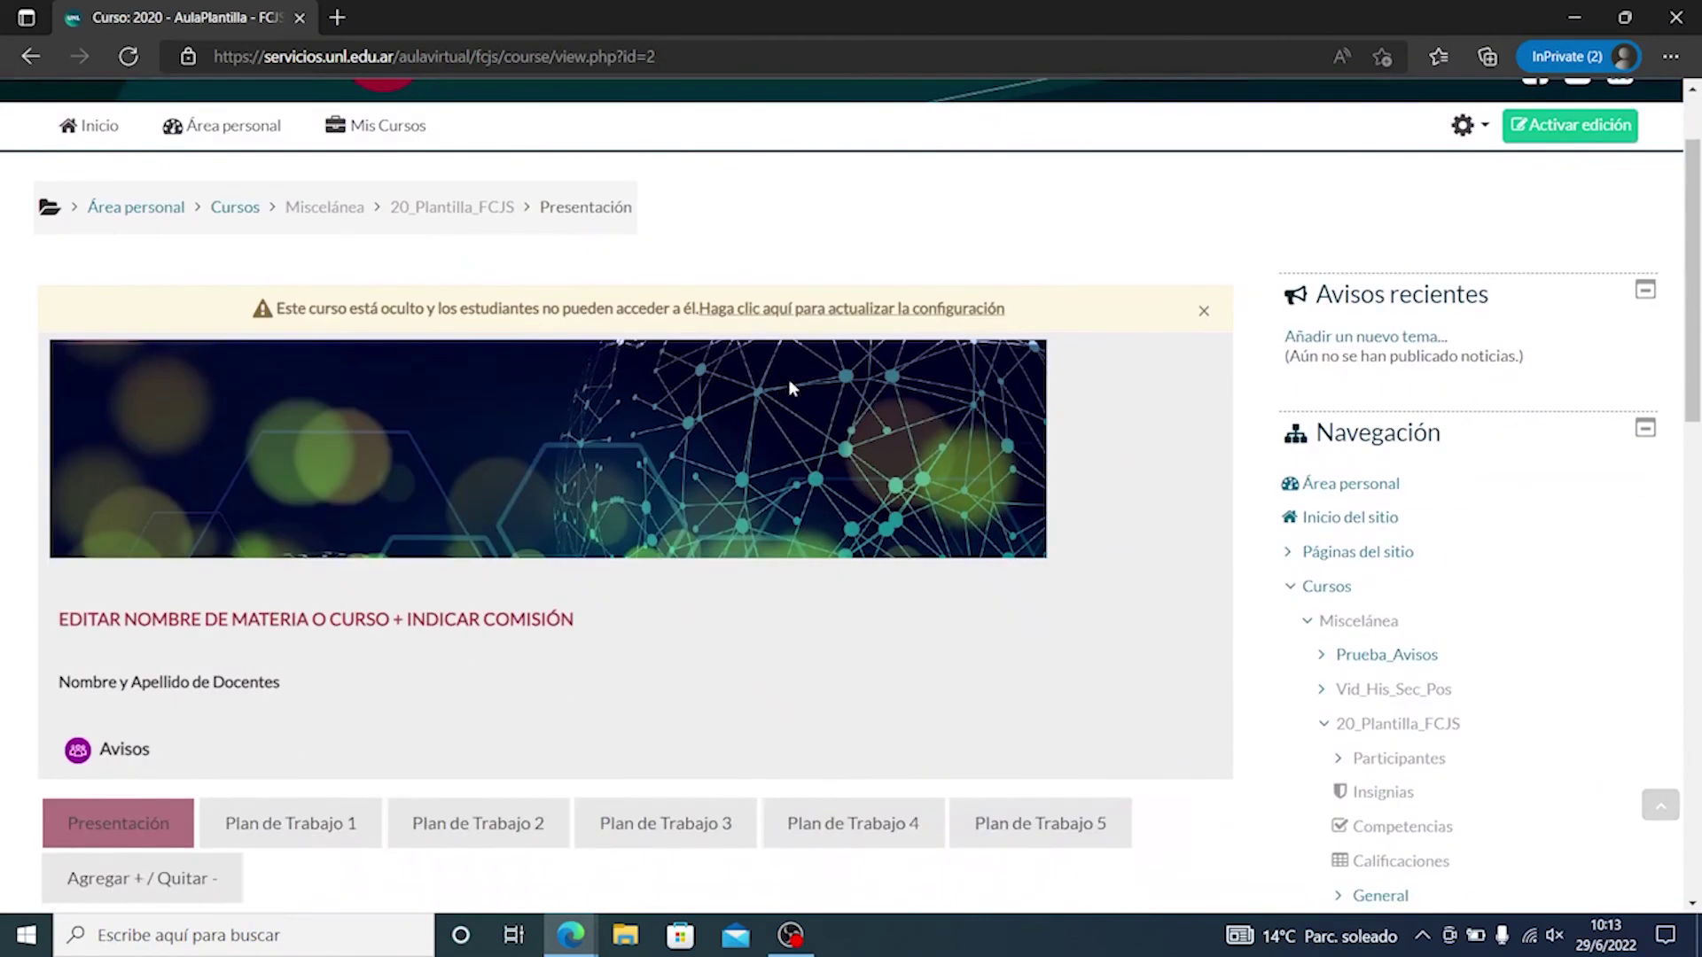
scroll(792, 388, "down", 2)
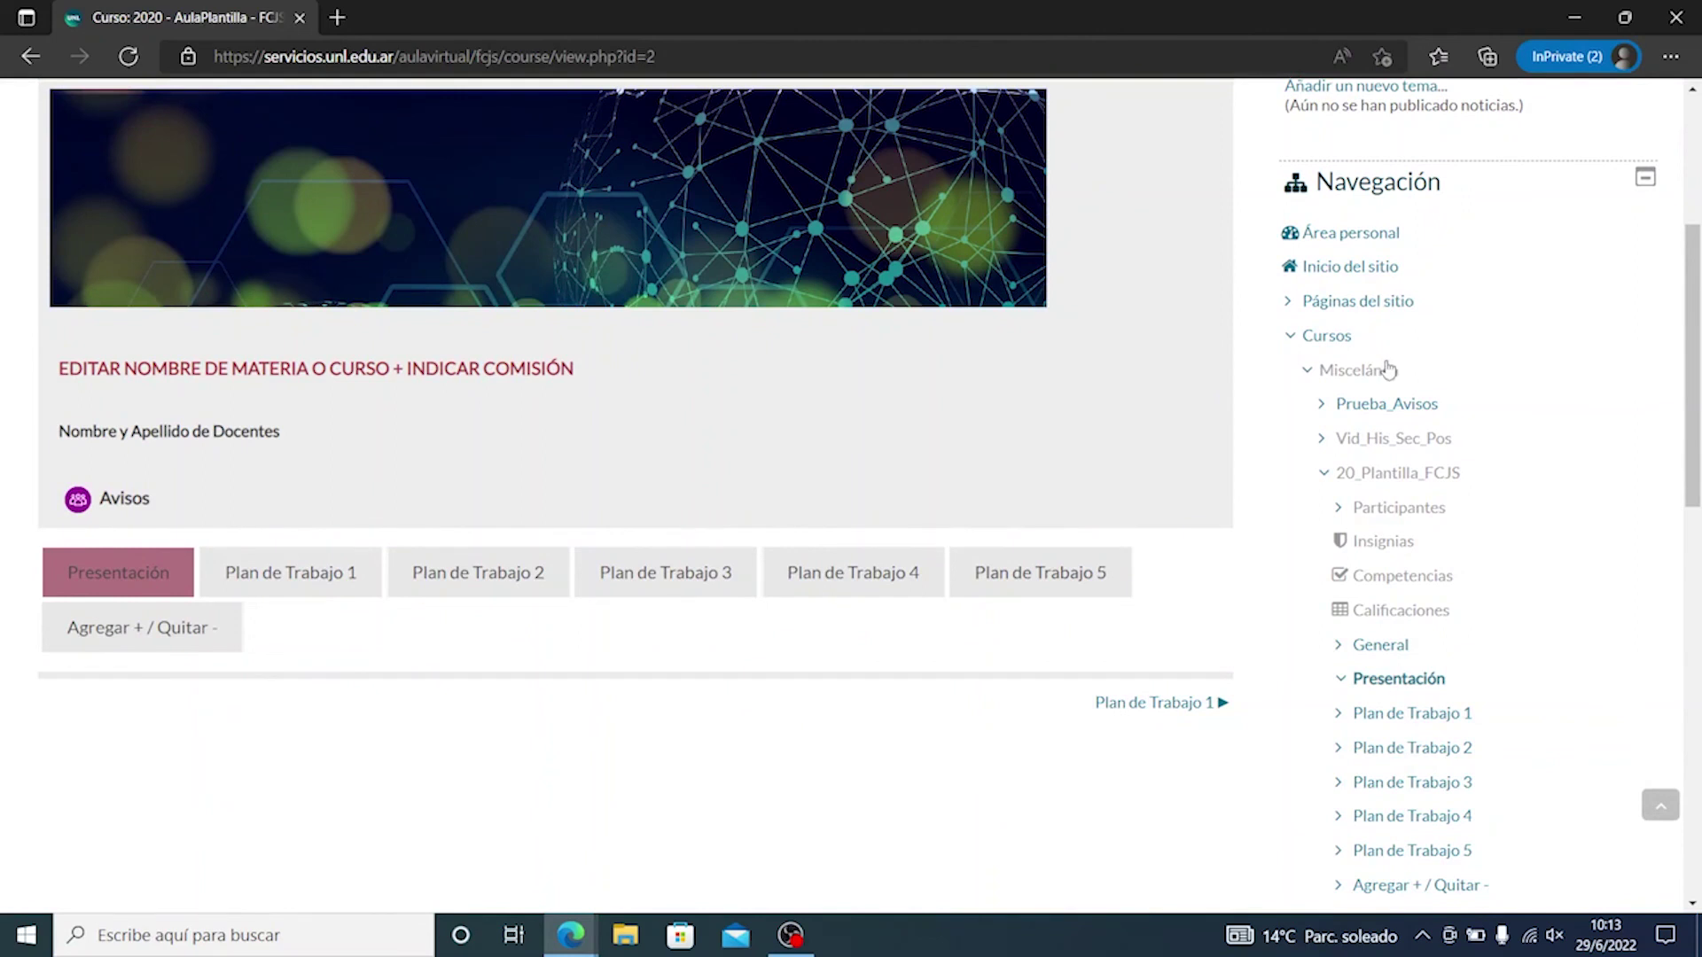
scroll(1388, 369, "down", 4)
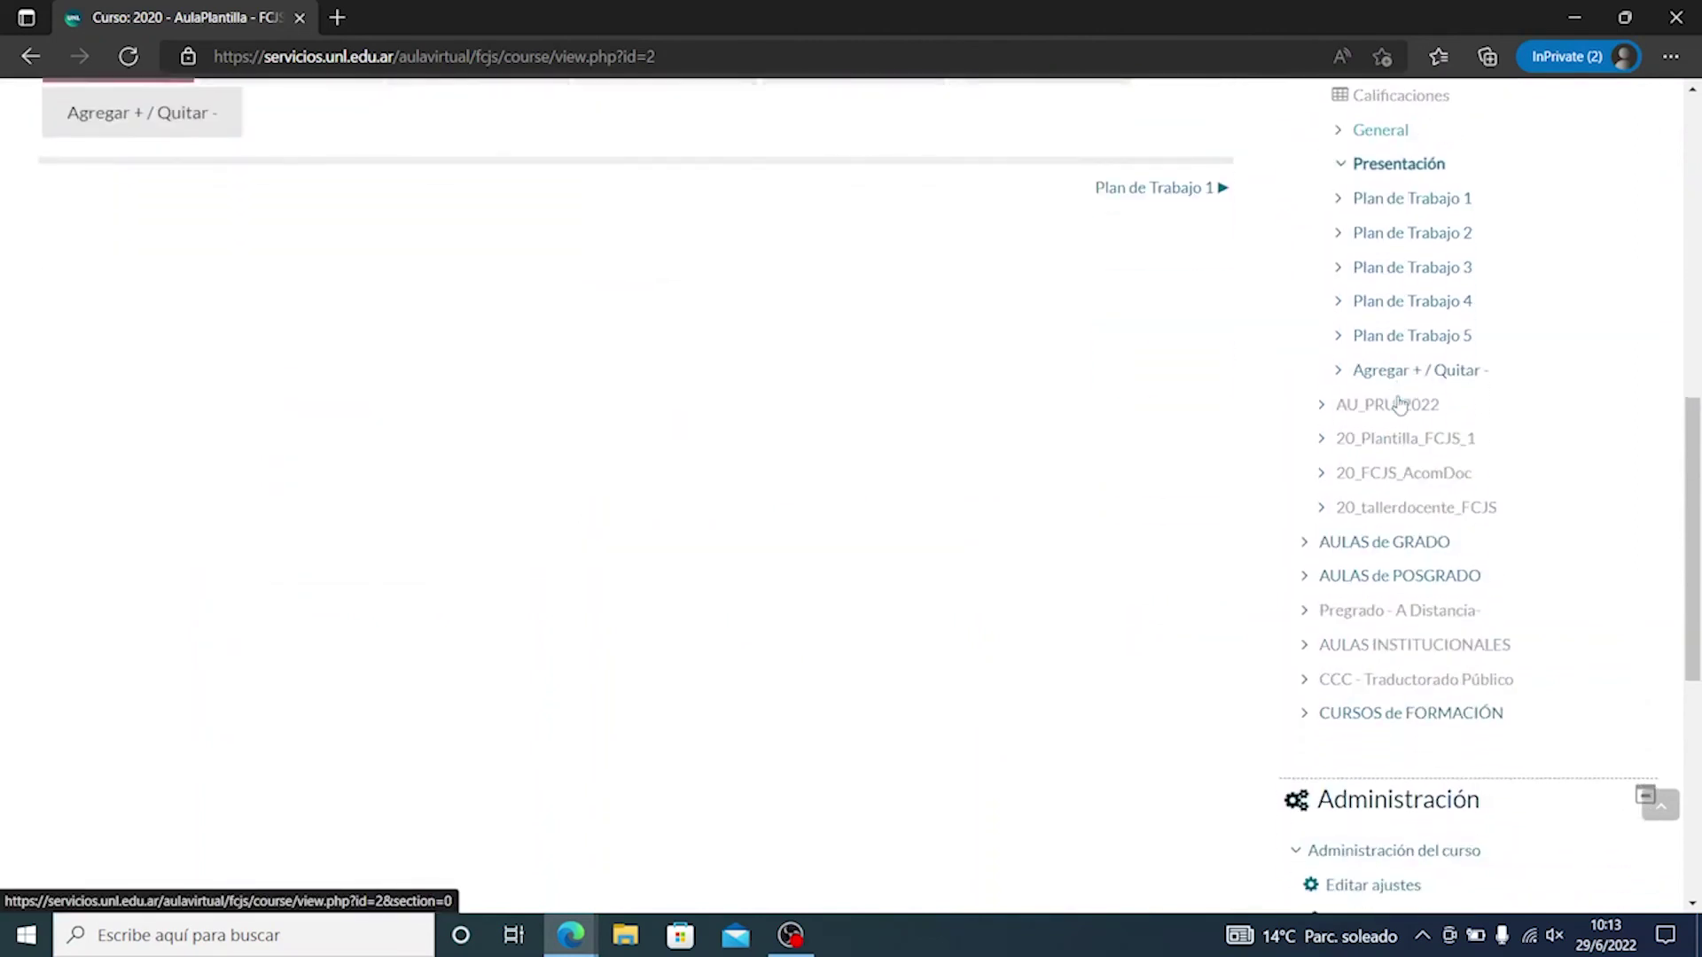
scroll(1397, 401, "up", 3)
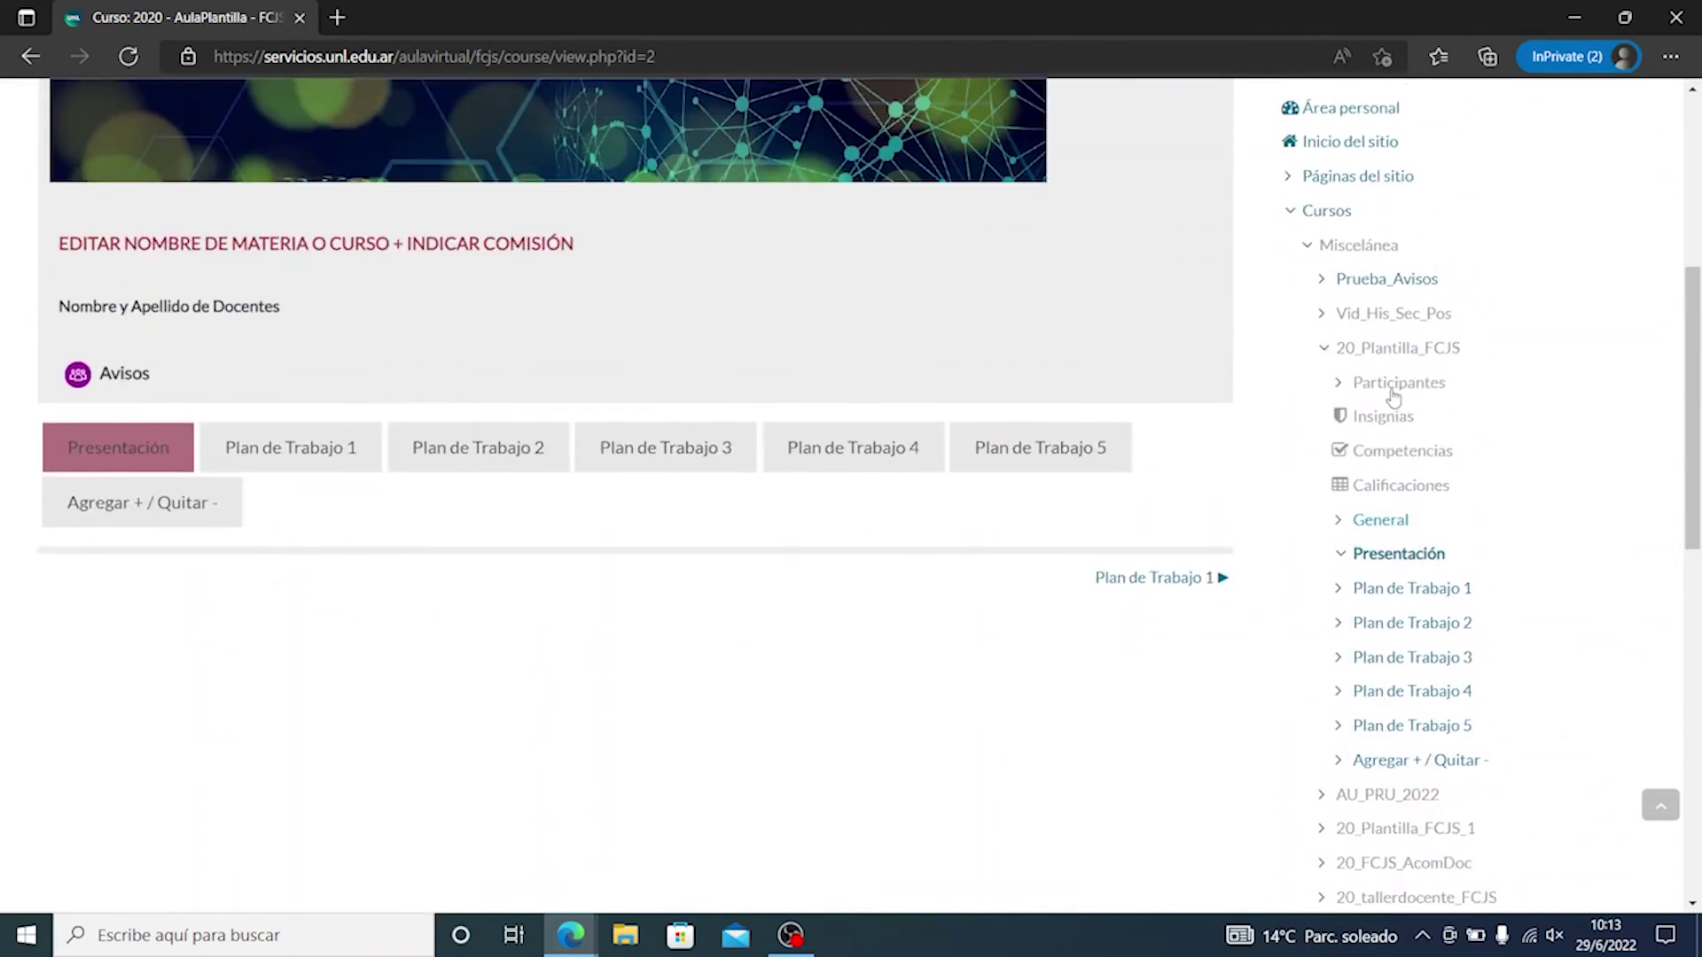
left_click(1394, 383)
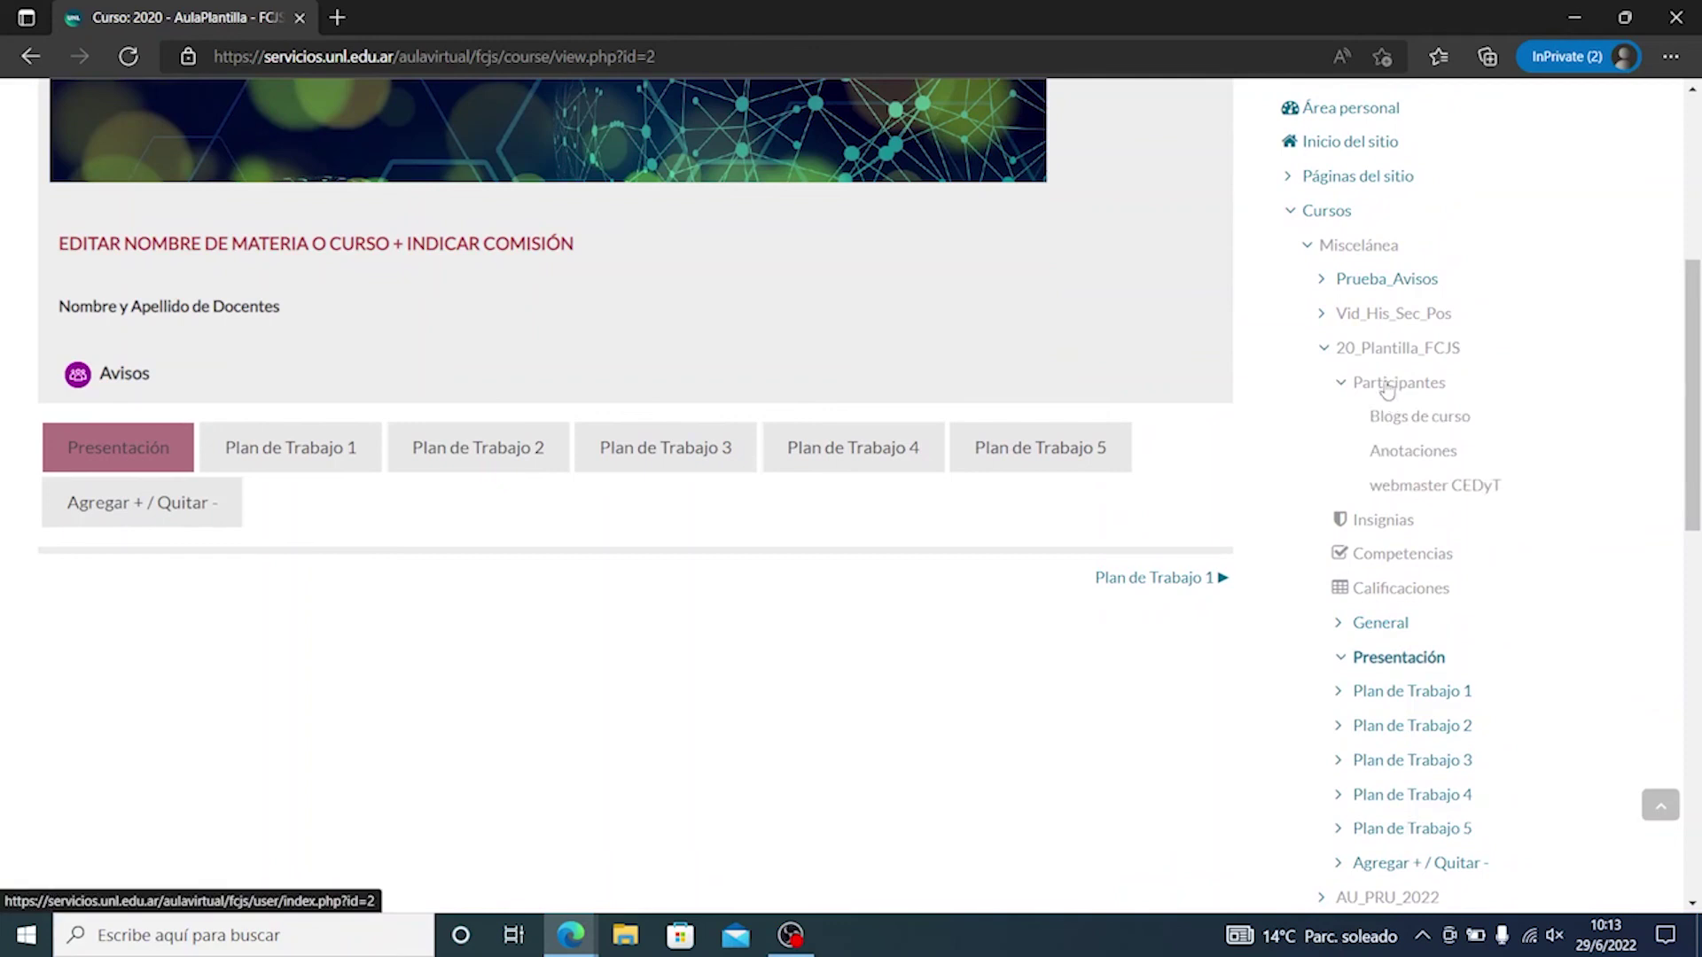
left_click(1387, 385)
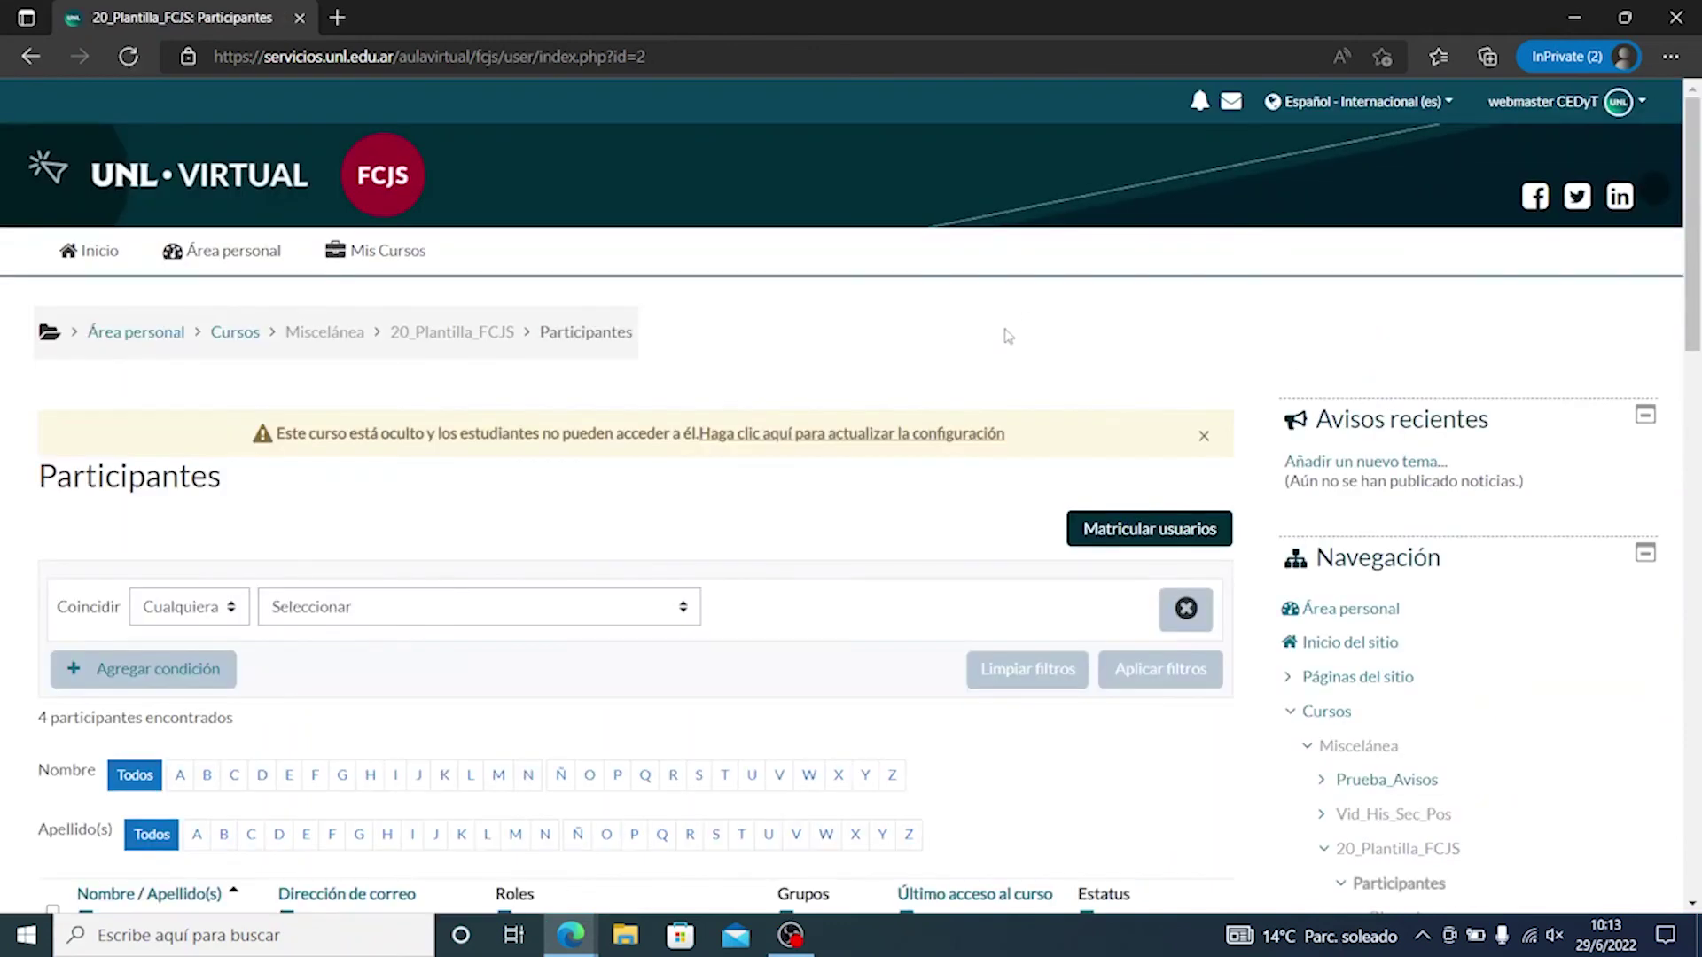
scroll(1006, 335, "down", 3)
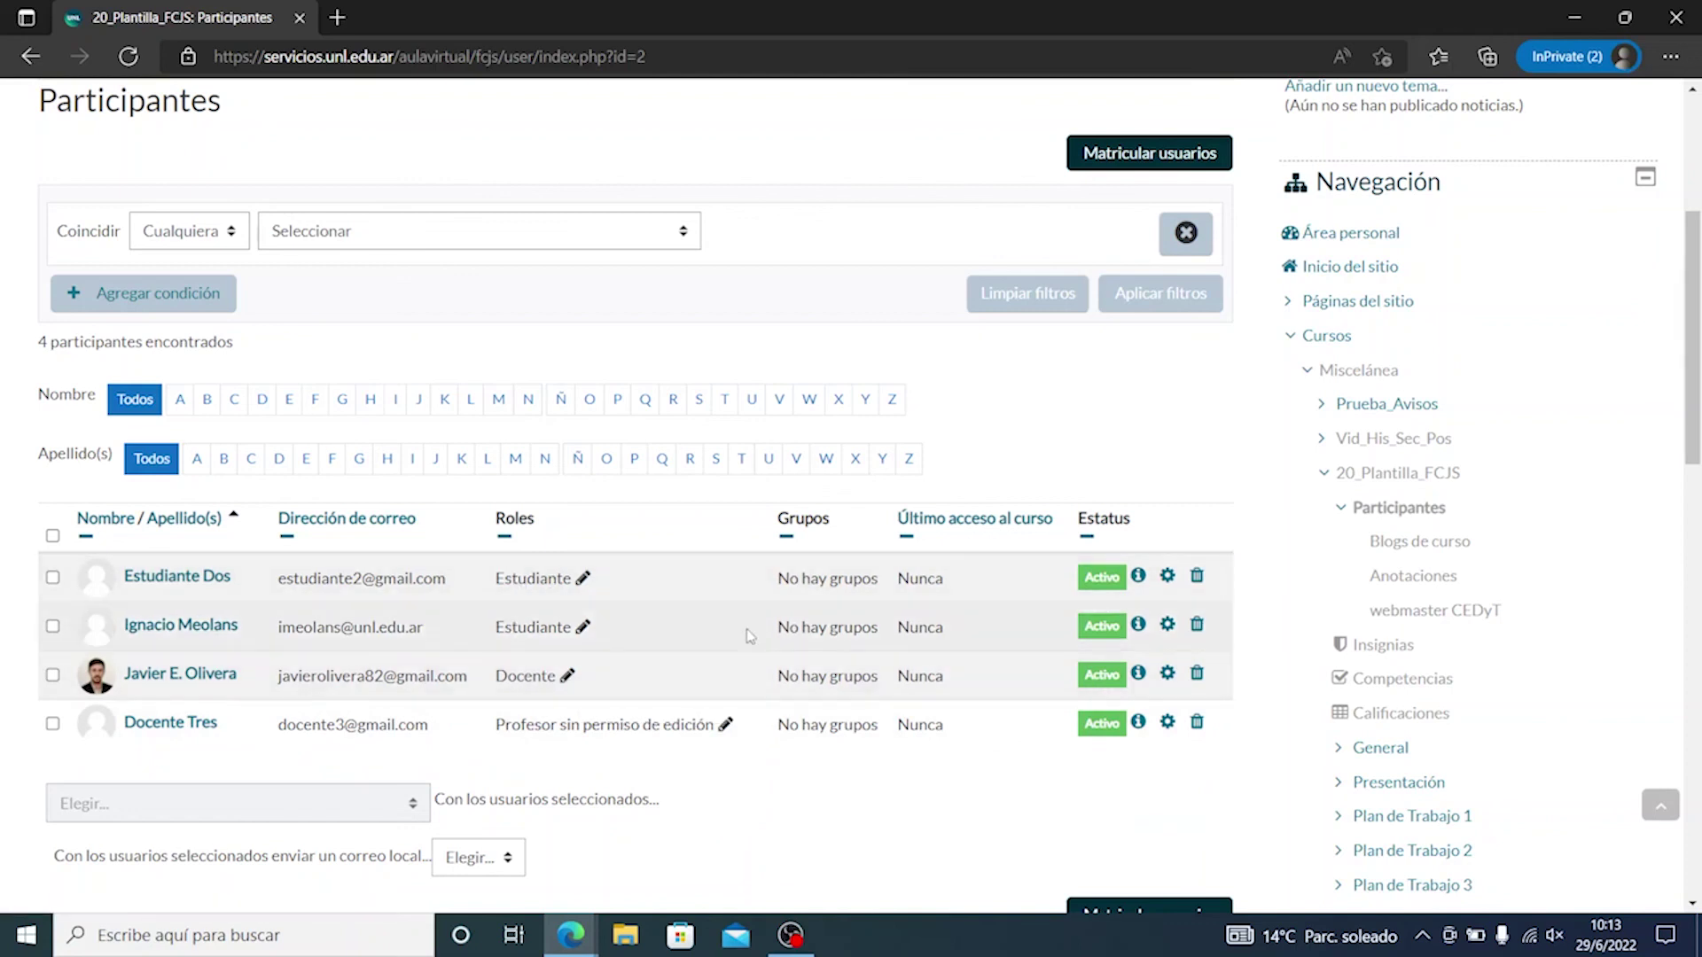
scroll(720, 612, "up", 3)
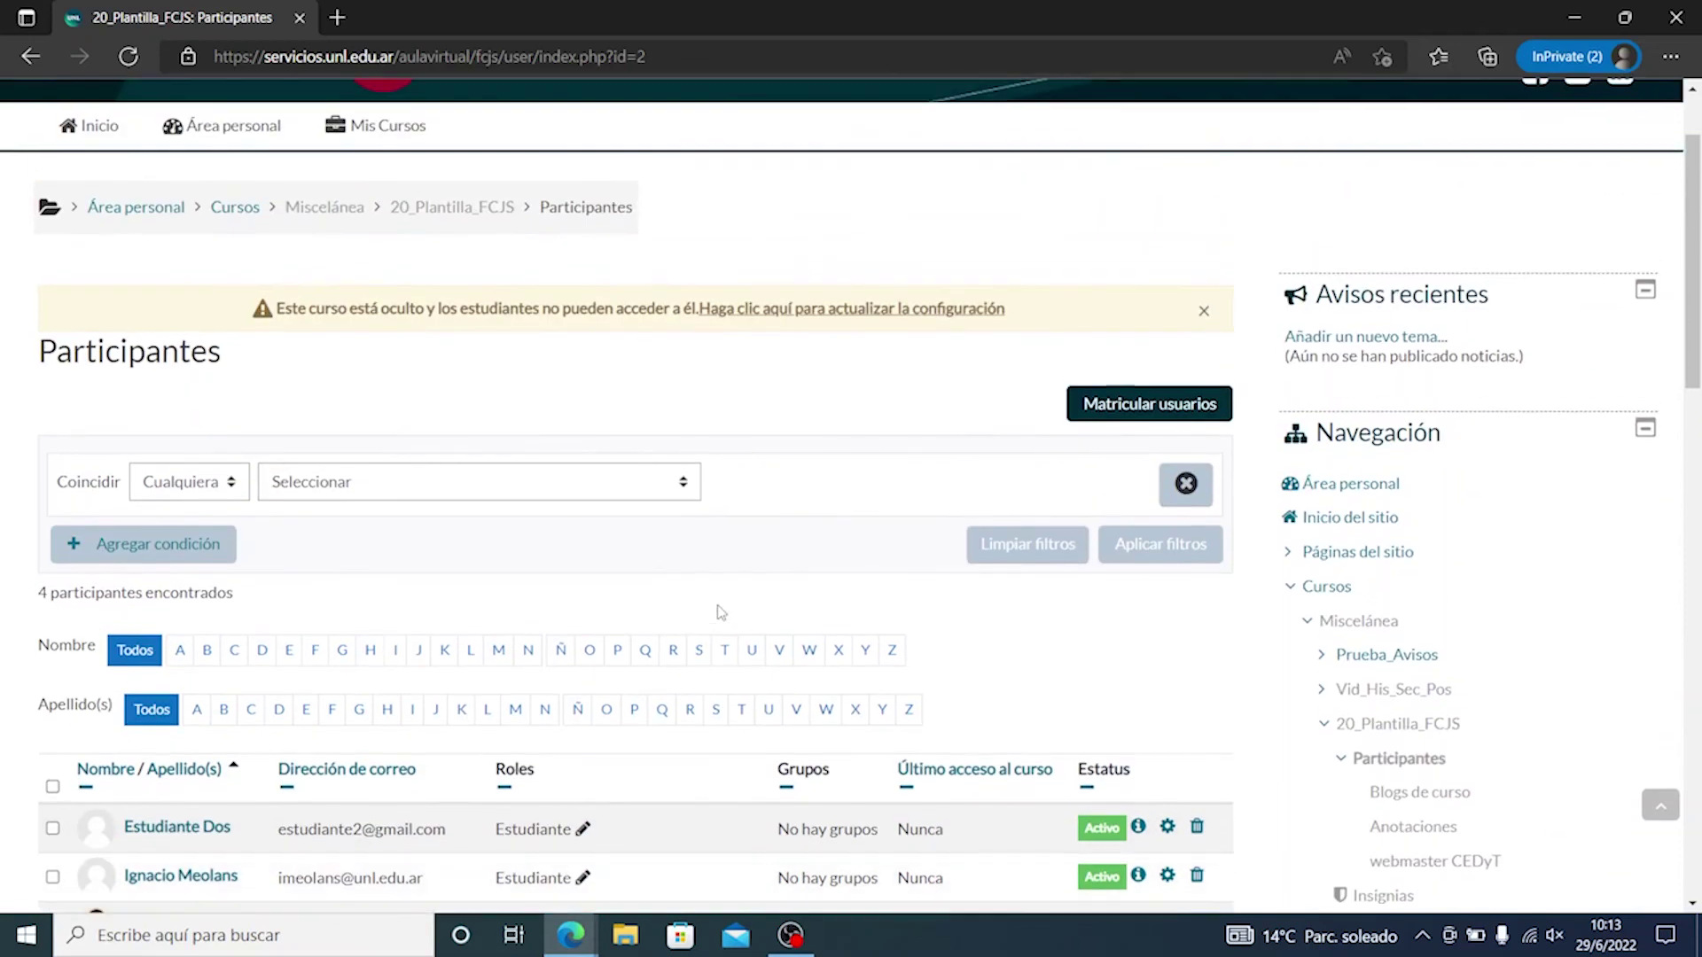